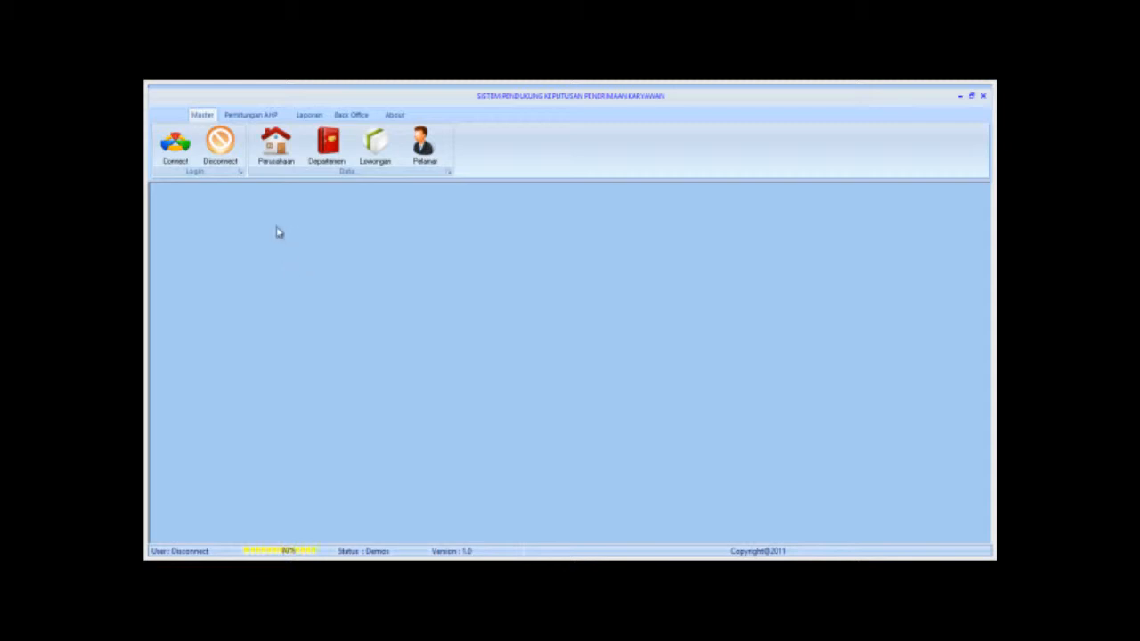
Log in as admin with the administrator password to connect the session.
{"action": "left_click", "coordinate": [178, 153]}
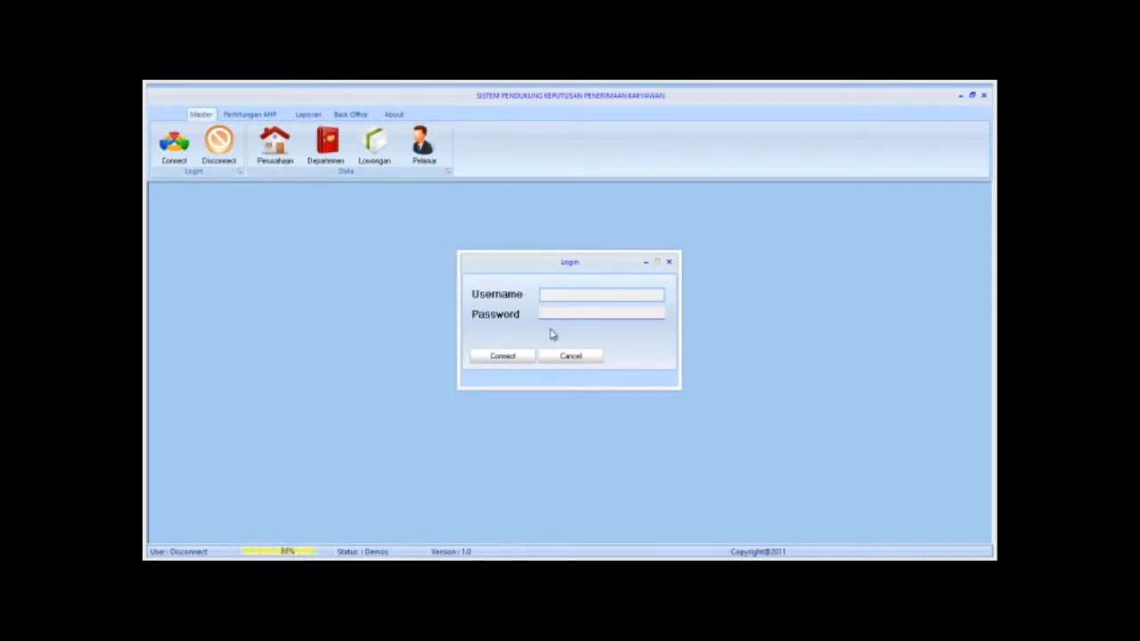
{"action": "type", "text": "admin"}
{"action": "left_click", "coordinate": [552, 312]}
{"action": "type", "text": "admin"}
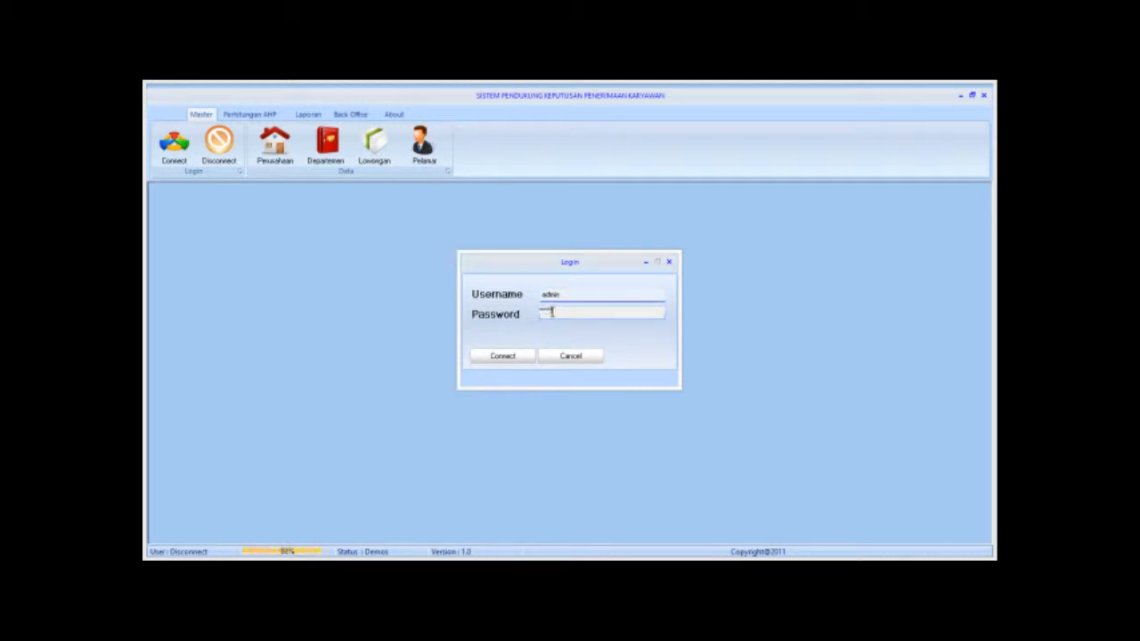
{"action": "left_click", "coordinate": [515, 359]}
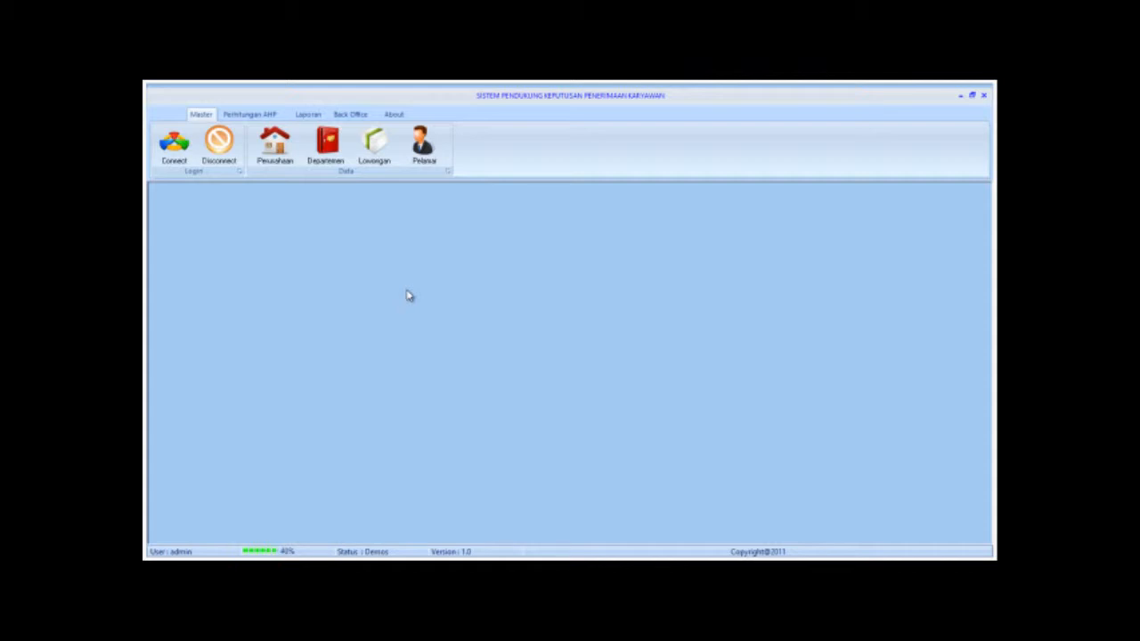
{"action": "left_click", "coordinate": [261, 118]}
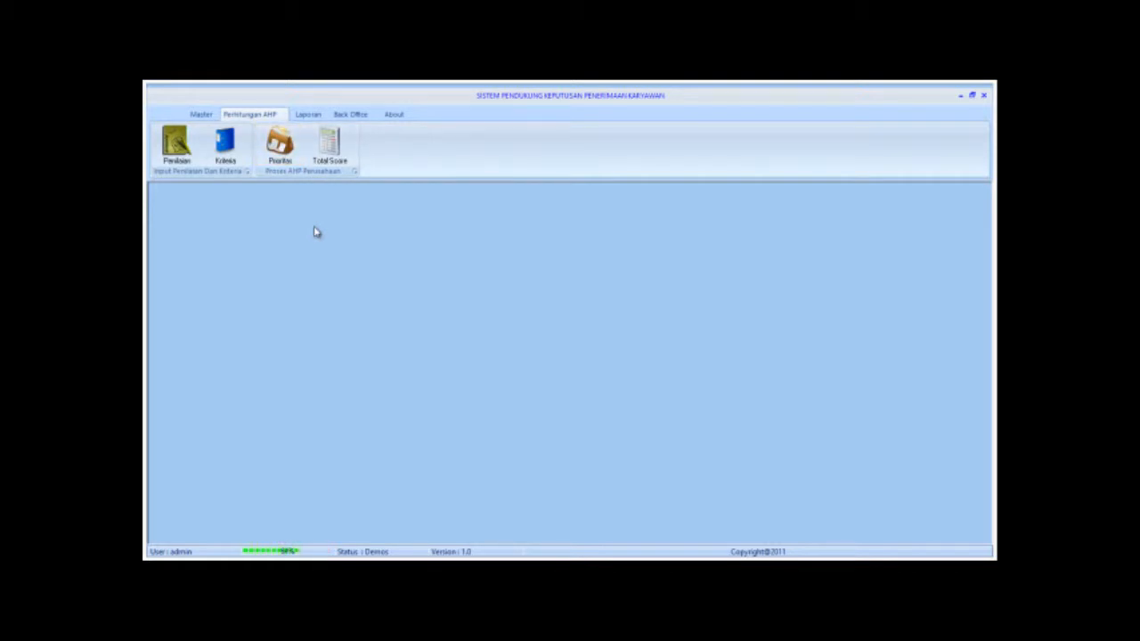
{"action": "left_click", "coordinate": [308, 115]}
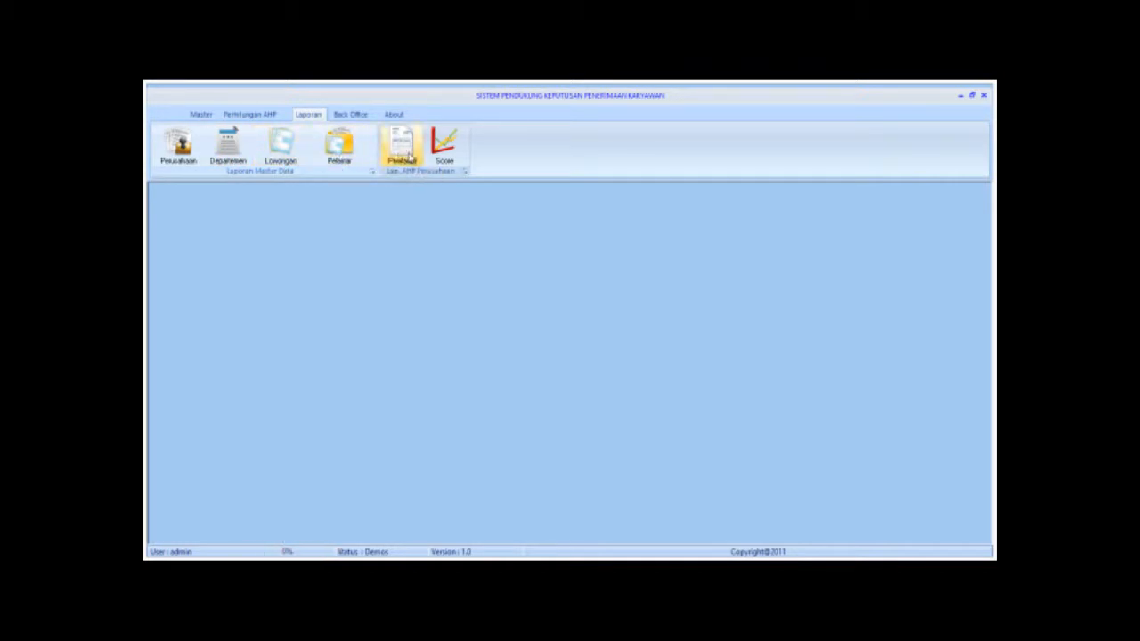
{"action": "left_click", "coordinate": [356, 116]}
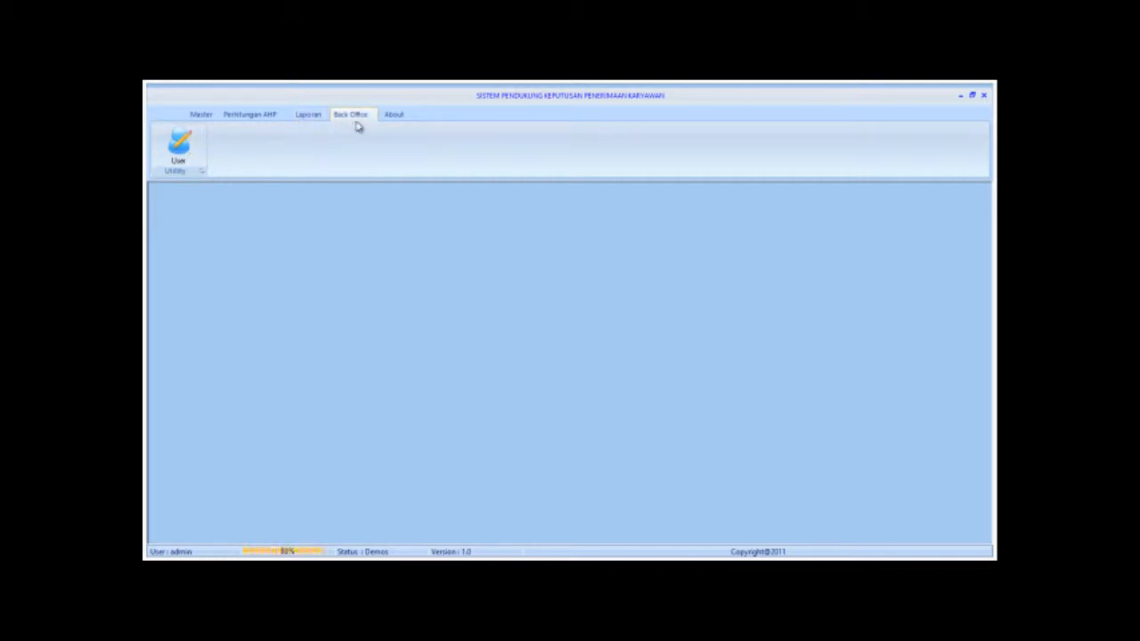
{"action": "left_click", "coordinate": [201, 114]}
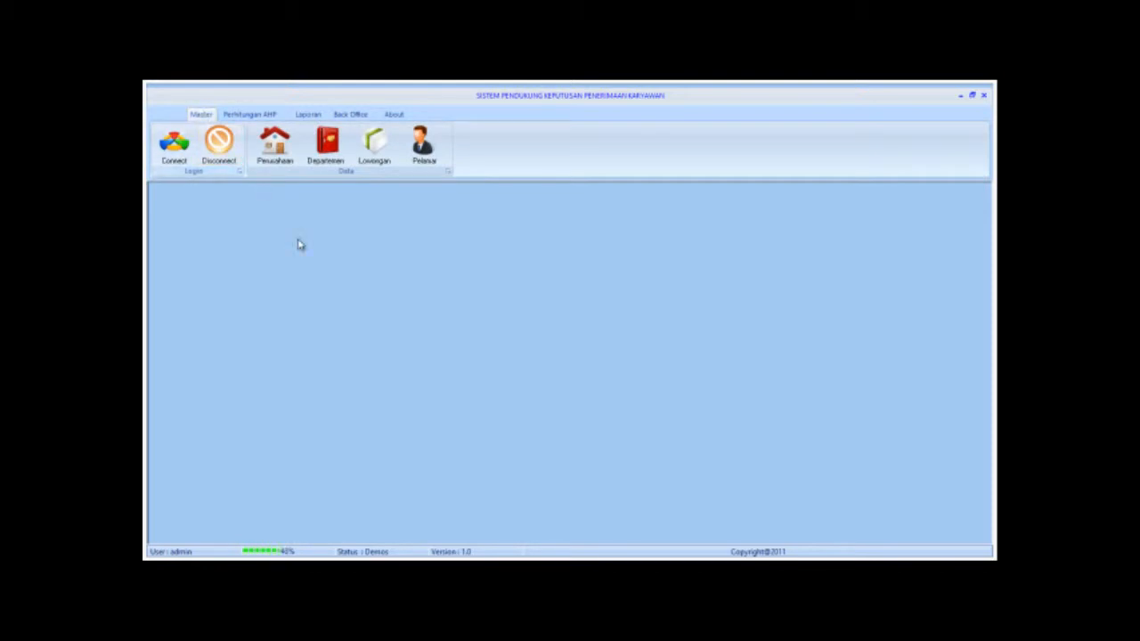
{"action": "left_click", "coordinate": [278, 150]}
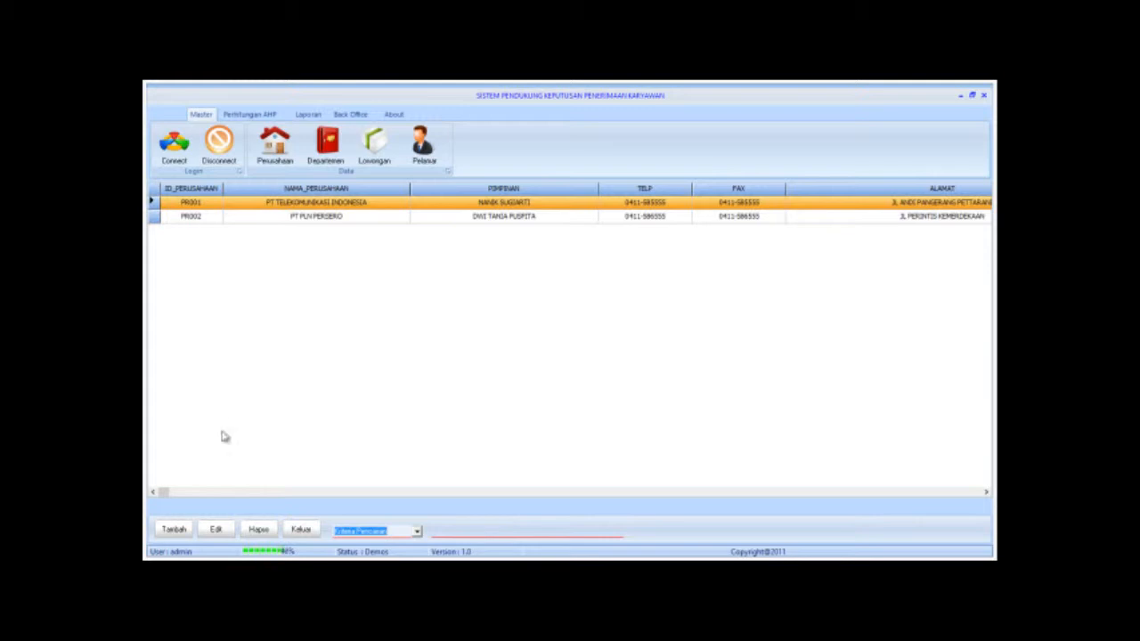
Start a new company entry, which opens pre-filled with ID PR003.
{"action": "left_click", "coordinate": [176, 529]}
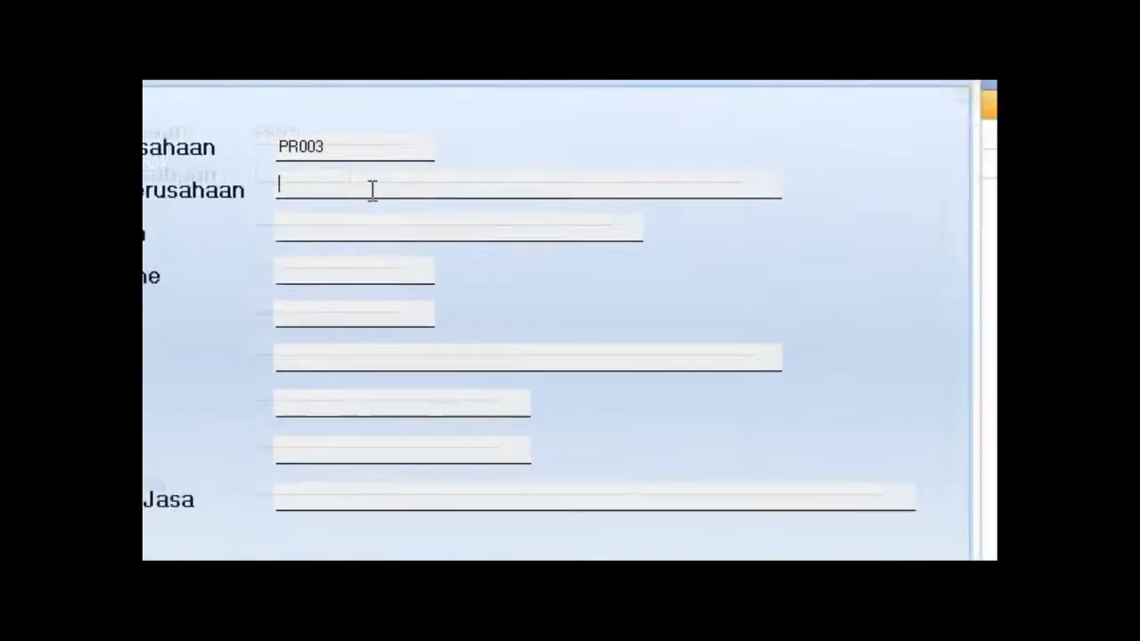
Enter PT MAJU SEJAHTERA as the Nama Perusahaan of the new company.
{"action": "key", "text": "Tab"}
{"action": "left_click", "coordinate": [226, 353]}
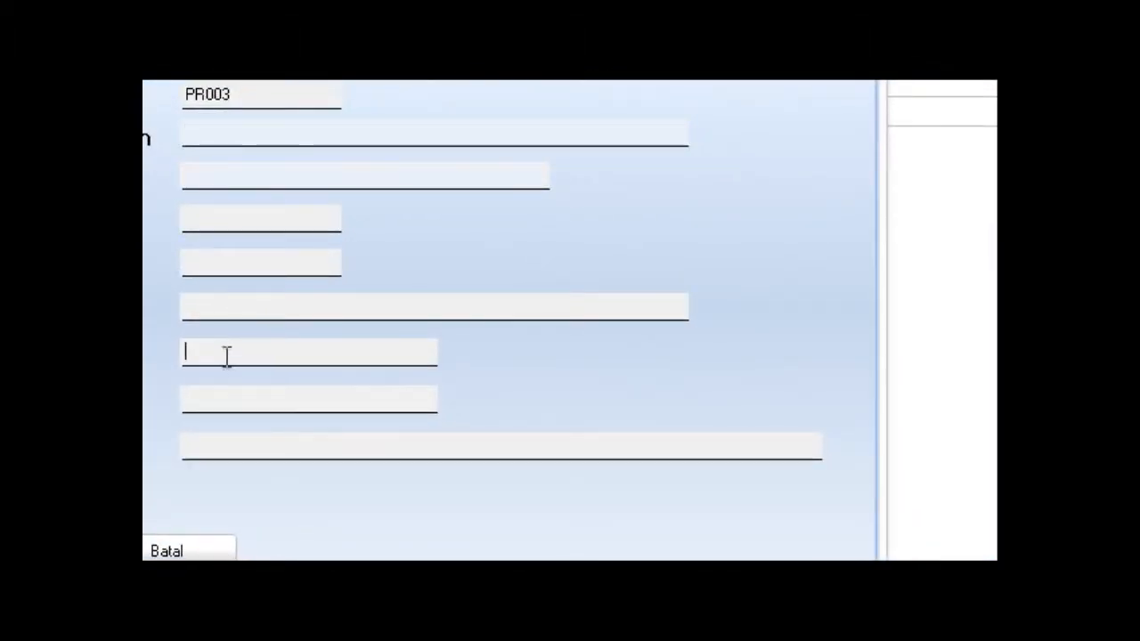
{"action": "left_click", "coordinate": [219, 400]}
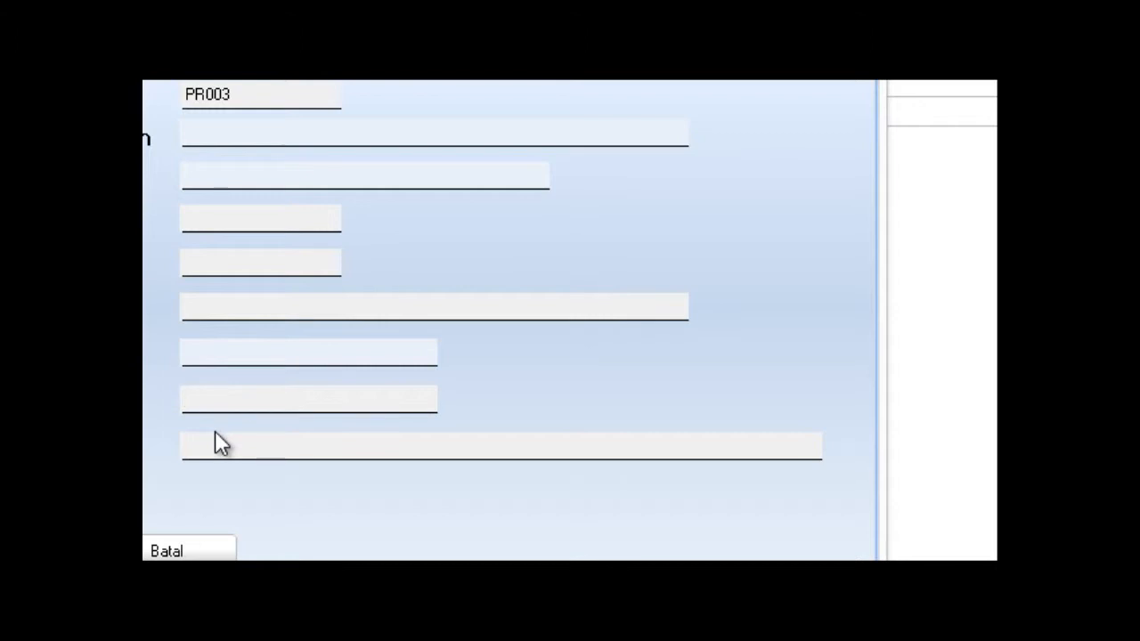
{"action": "left_click", "coordinate": [269, 184]}
{"action": "left_click", "coordinate": [241, 445]}
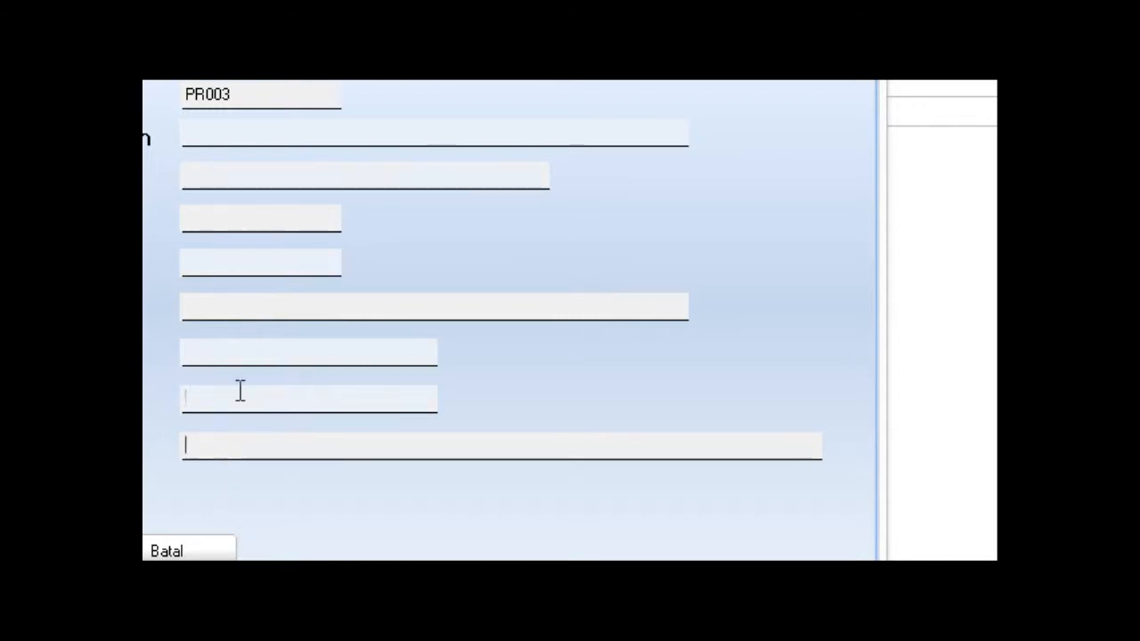
{"action": "left_click", "coordinate": [240, 389]}
{"action": "left_click", "coordinate": [221, 306]}
{"action": "left_click", "coordinate": [204, 176]}
{"action": "left_click", "coordinate": [203, 133]}
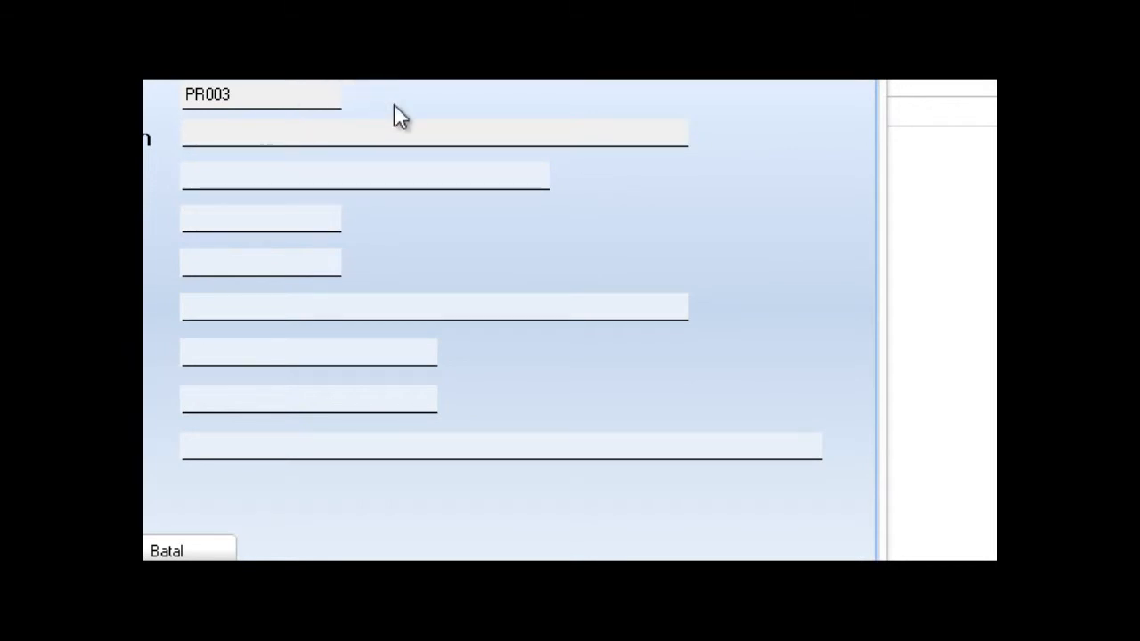
{"action": "type", "text": "PT T"}
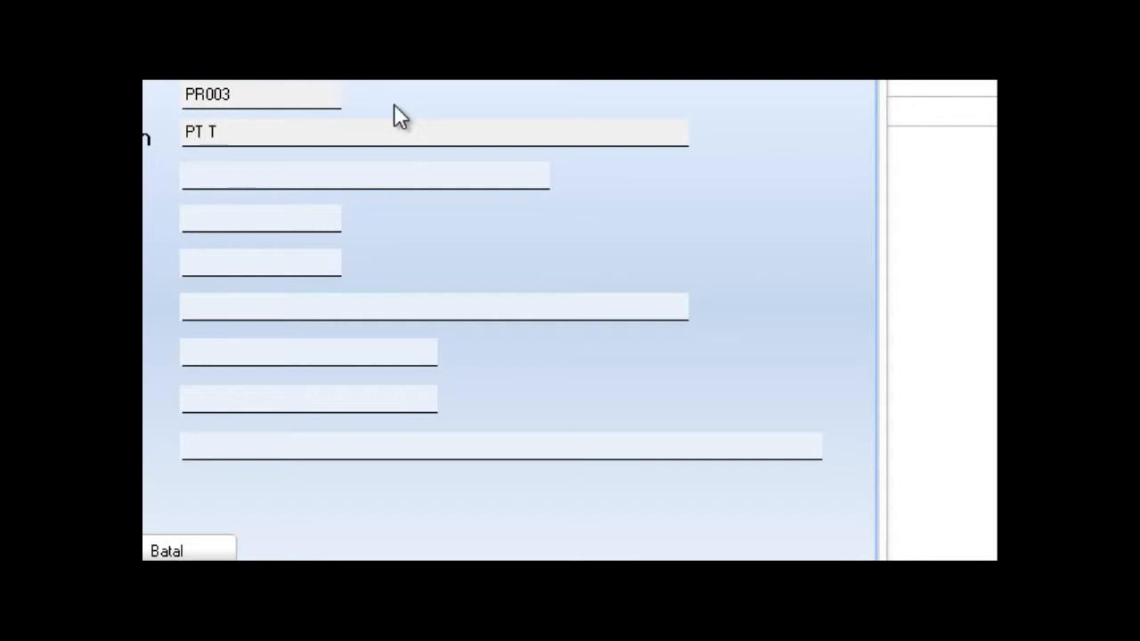
{"action": "key", "text": "BackSpace"}
{"action": "type", "text": "MAJU SEJAHTERA"}
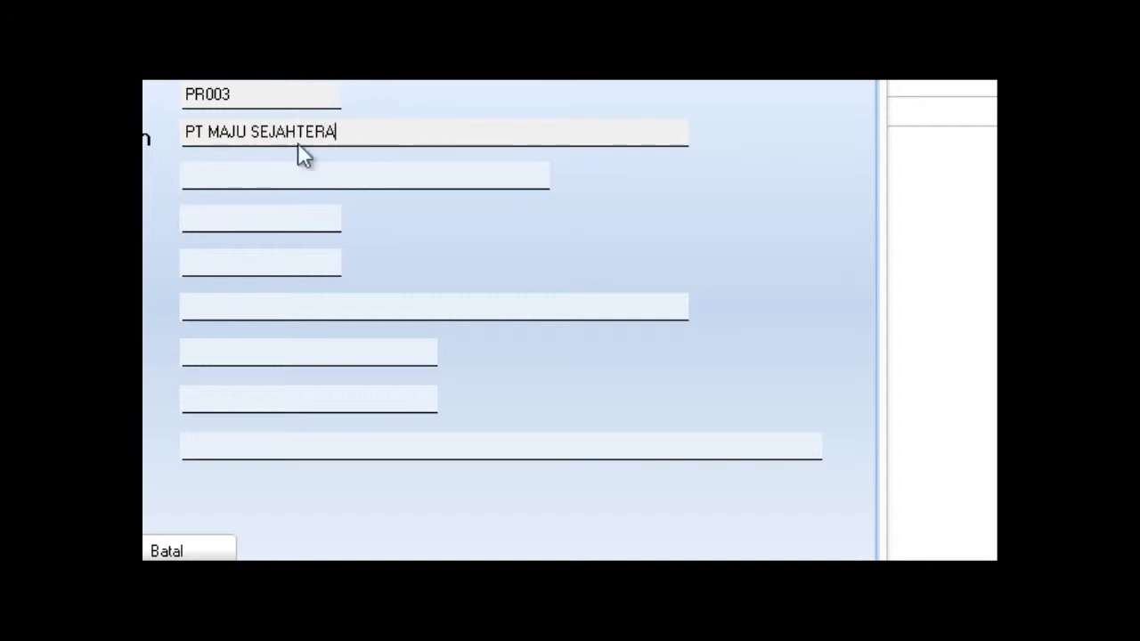
Fill in the company leader's full name in the Pimpinan field.
{"action": "left_click", "coordinate": [267, 167]}
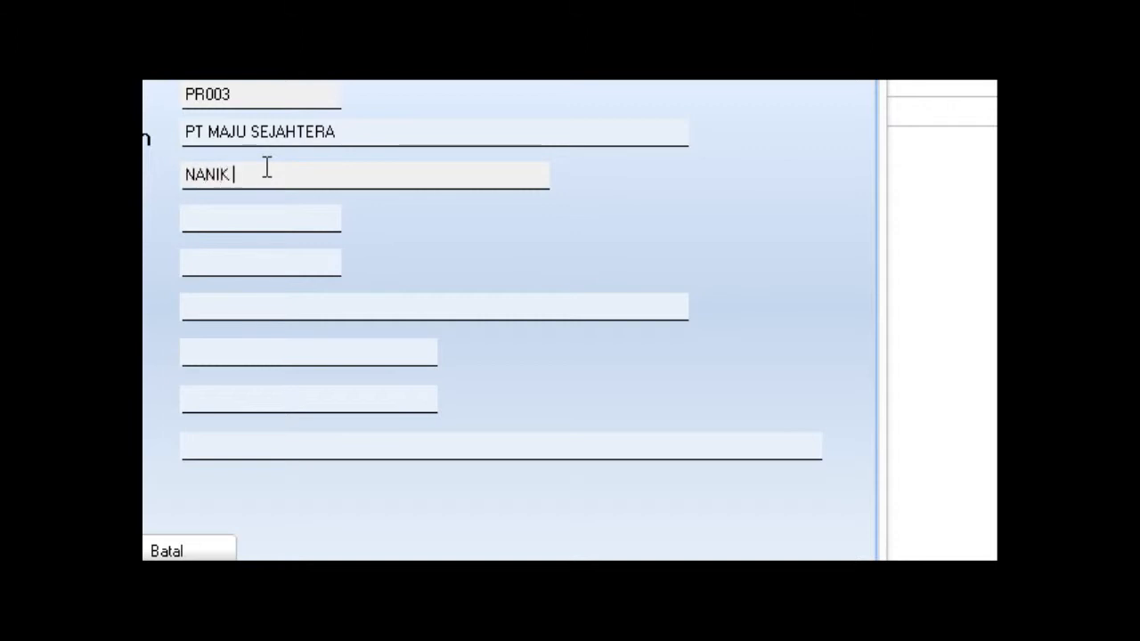
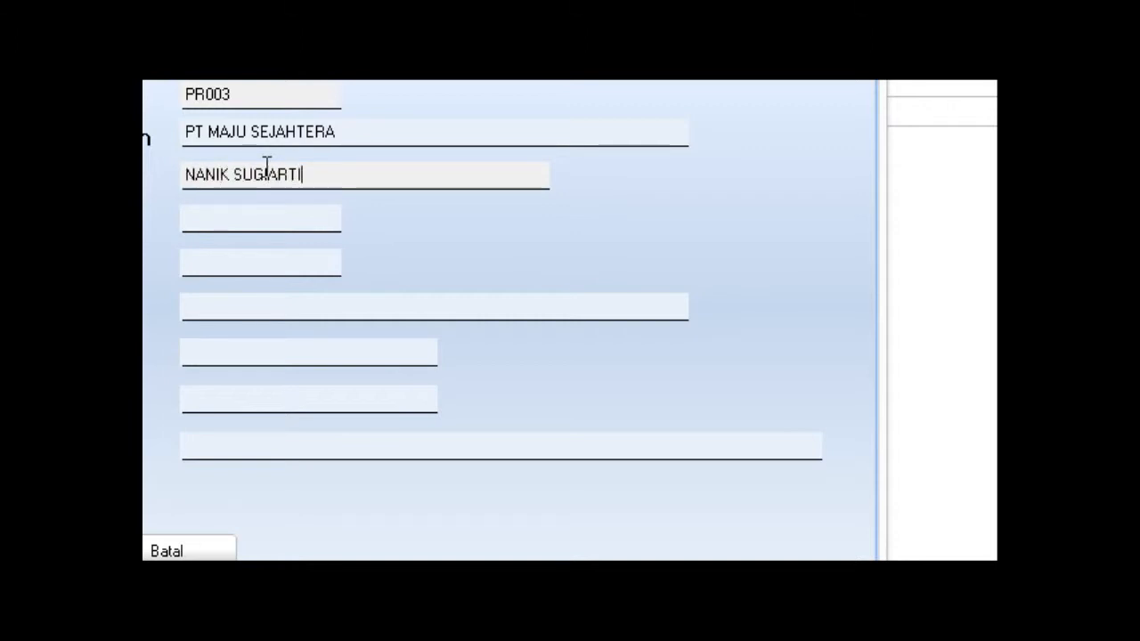
{"action": "left_click", "coordinate": [201, 215]}
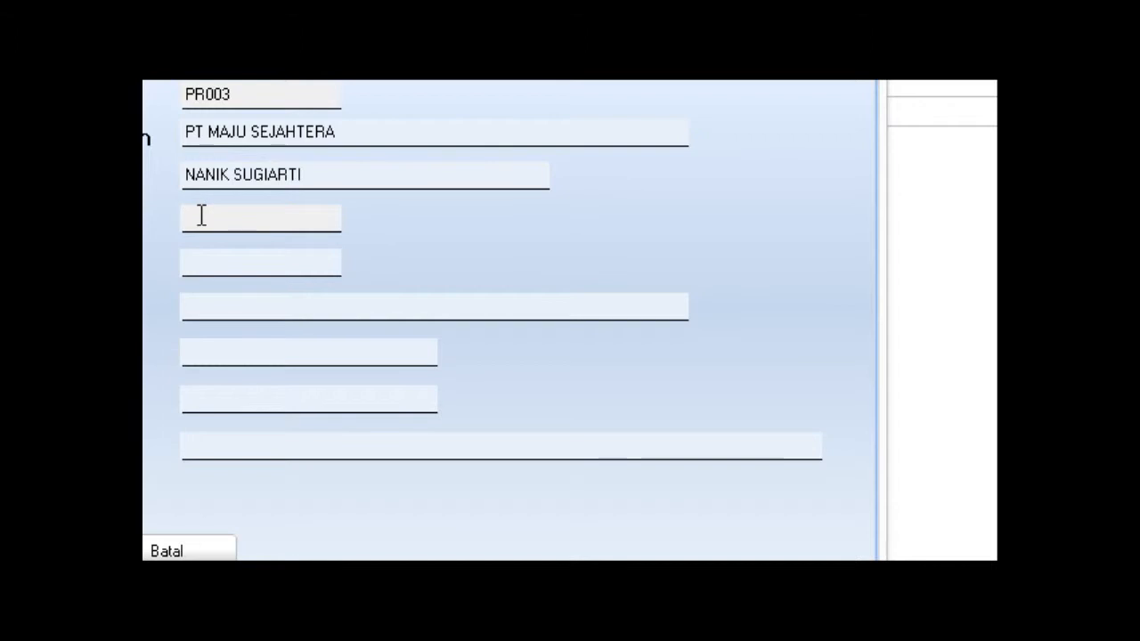
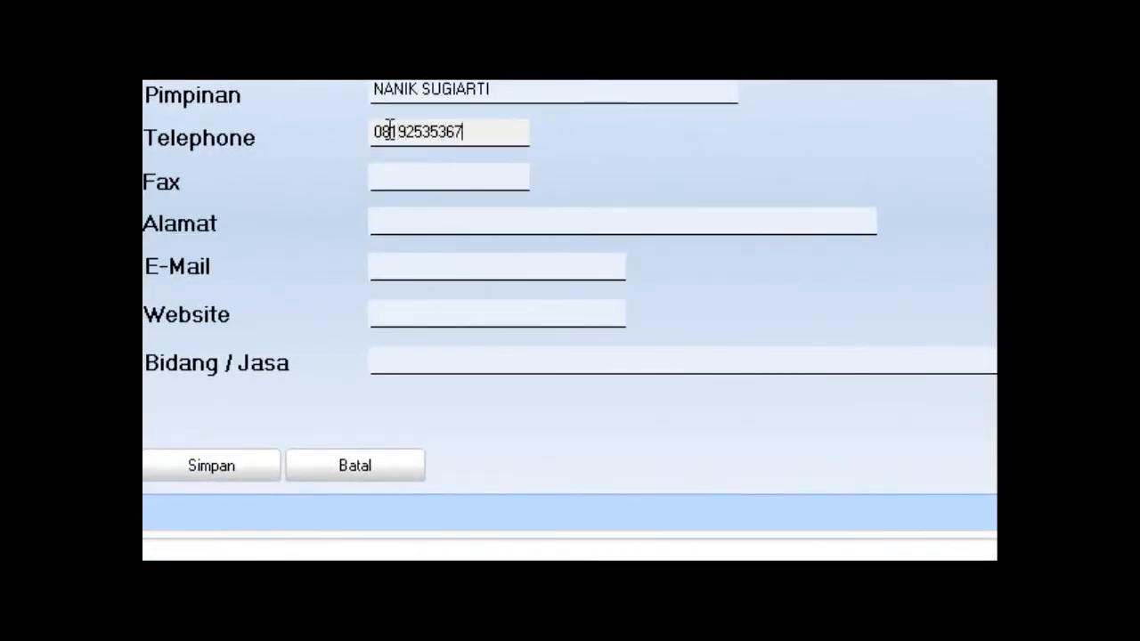
Enter the company's telephone number, fax number and street address.
{"action": "left_click", "coordinate": [394, 169]}
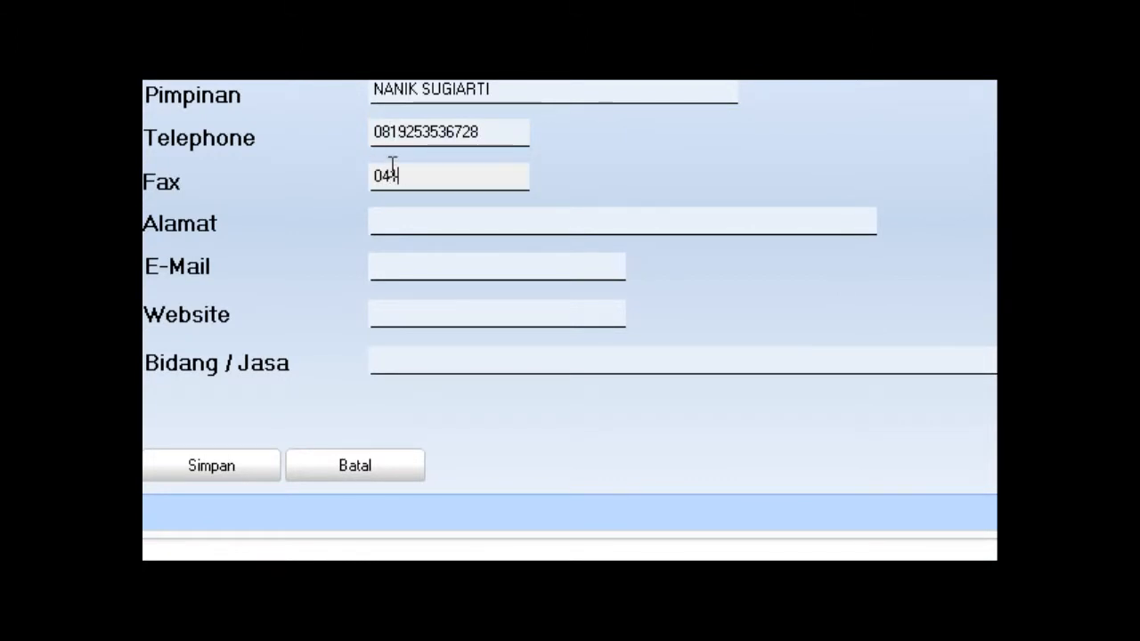
{"action": "left_click", "coordinate": [379, 220]}
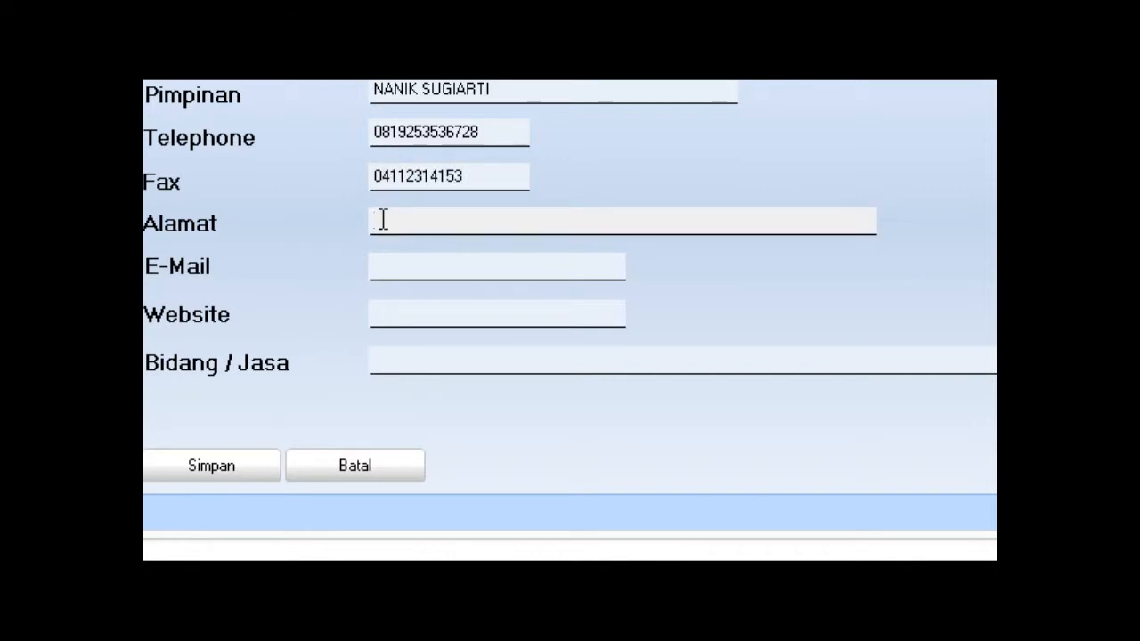
{"action": "type", "text": "Jl. PERINT"}
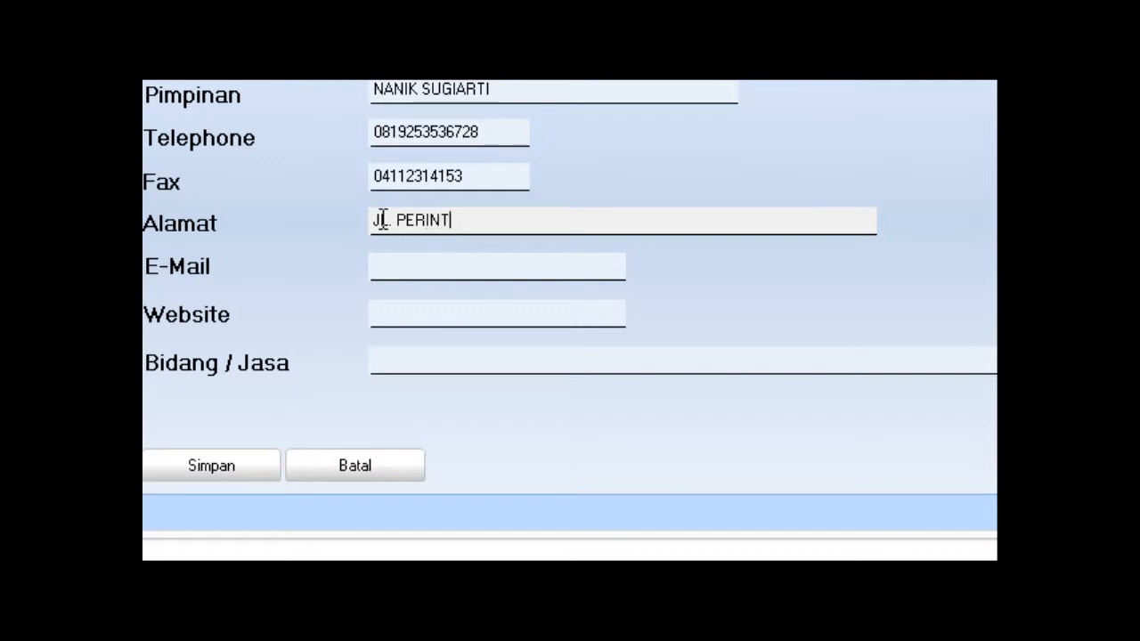
{"action": "type", "text": "IS KEMED"}
{"action": "type", "text": "=RD"}
{"action": "key", "text": "BackSpace"}
{"action": "key", "text": "BackSpace"}
{"action": "key", "text": "BackSpace"}
{"action": "key", "text": "BackSpace"}
{"action": "type", "text": "RDEKAAN"}
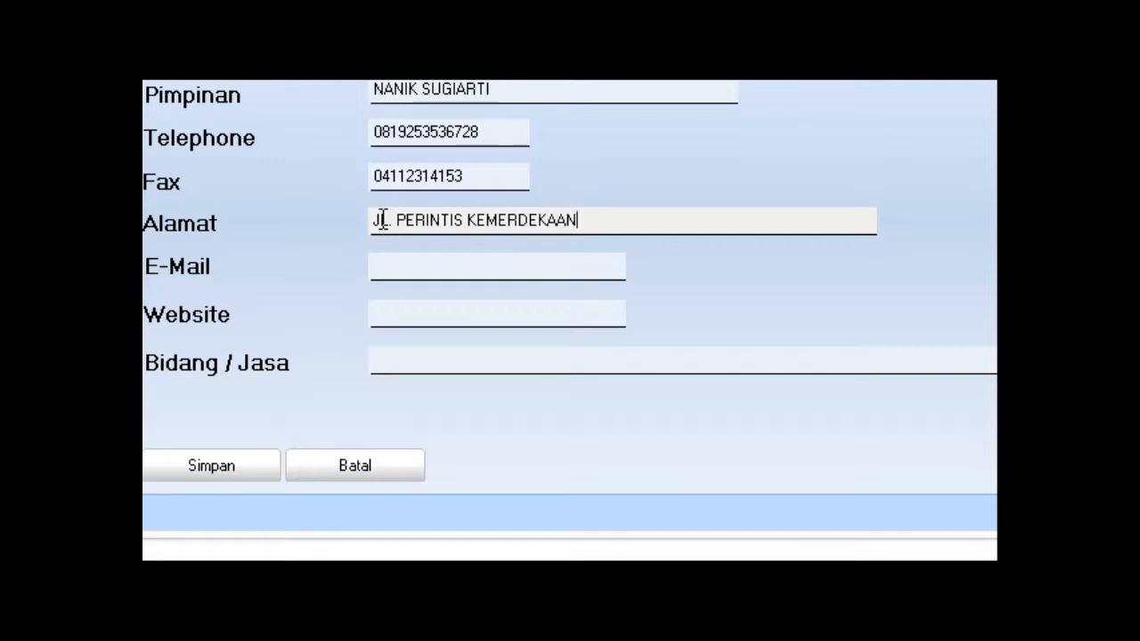
Add the contact e-mail, website MAJUSEJAHTERA.COM and Bidang / Jasa JASA, then save the company.
{"action": "left_click", "coordinate": [383, 259]}
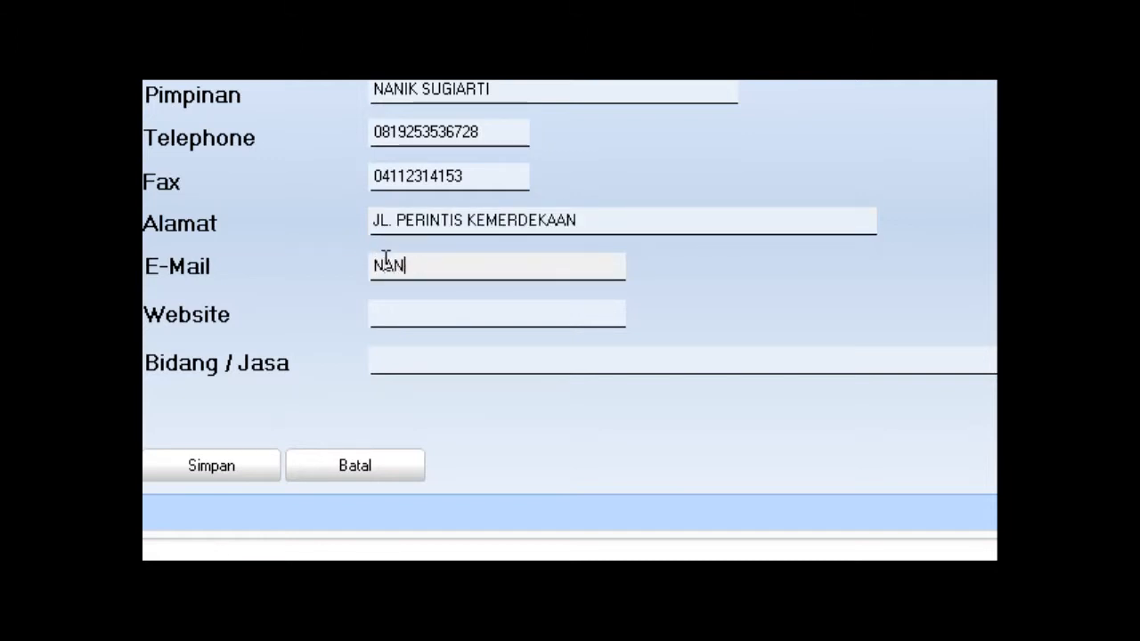
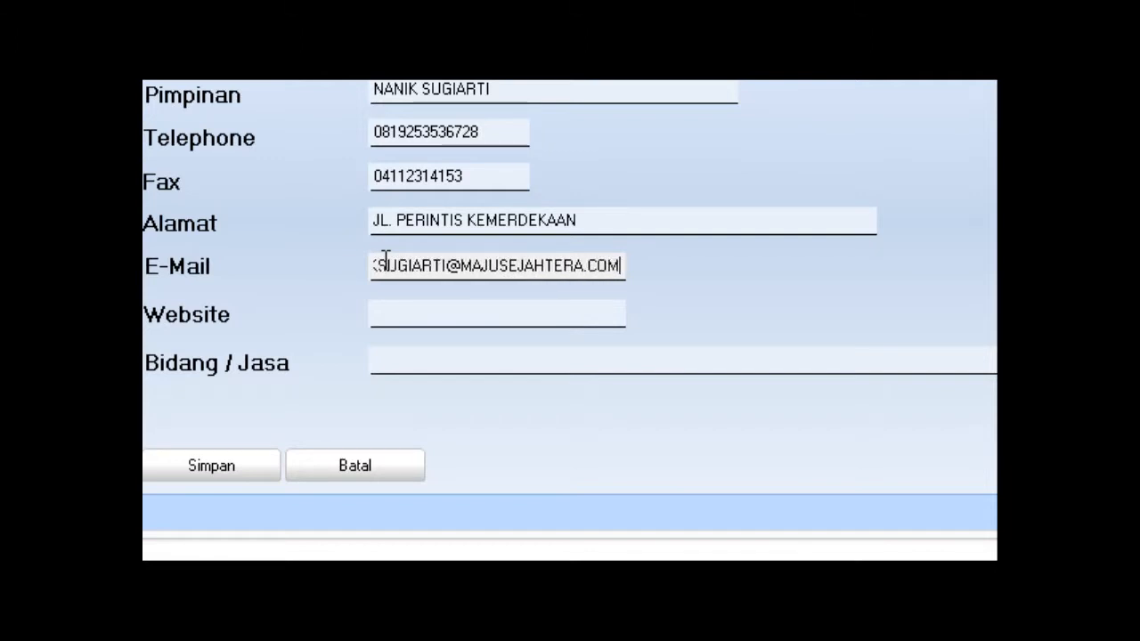
{"action": "left_click", "coordinate": [382, 308]}
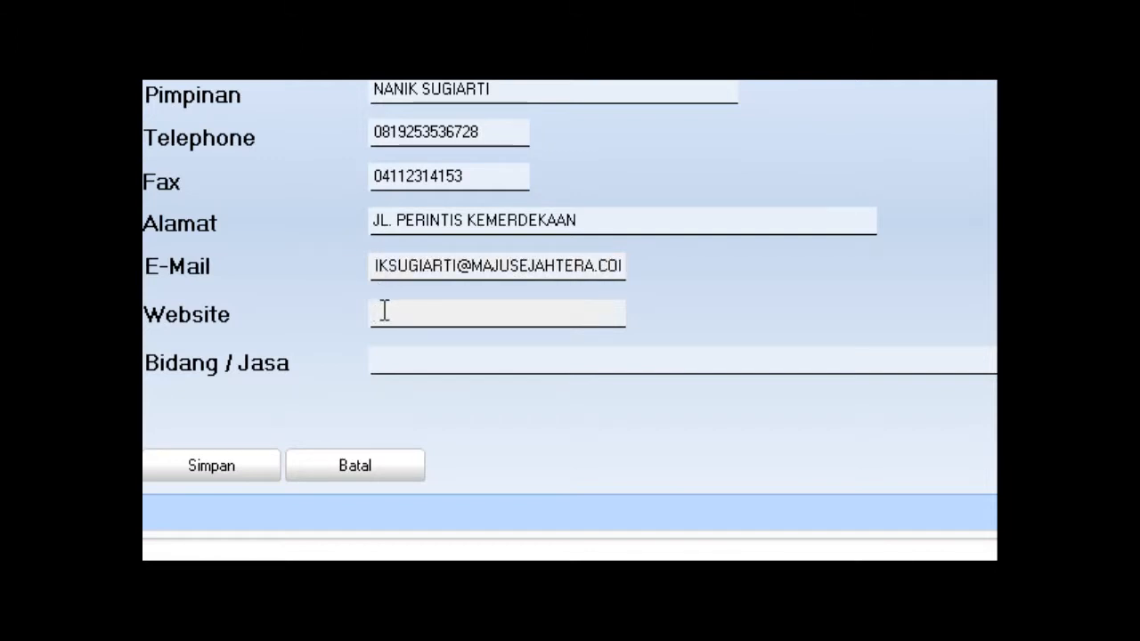
{"action": "type", "text": "MAJUSEJAHTERA"}
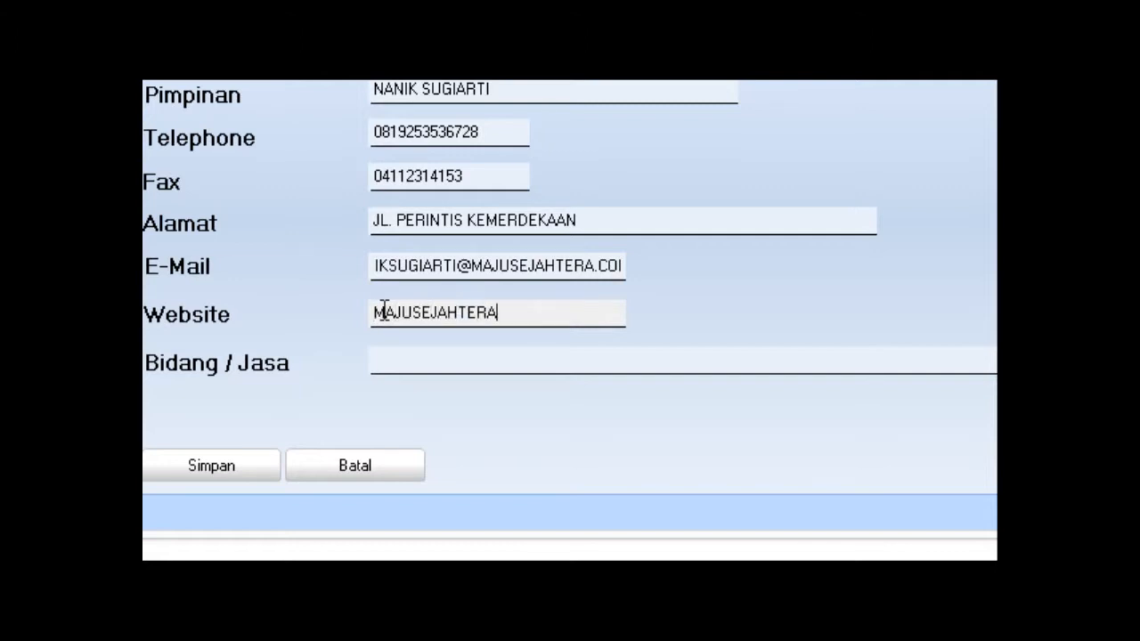
{"action": "type", "text": ".COM"}
{"action": "left_click", "coordinate": [389, 354]}
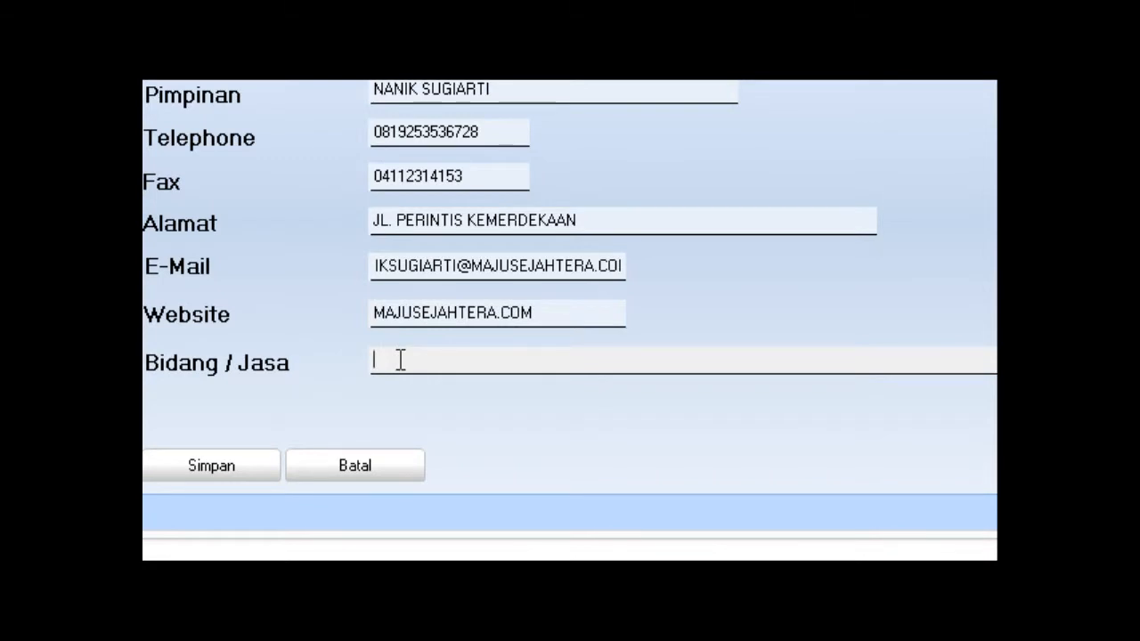
{"action": "type", "text": "JASA"}
{"action": "left_click", "coordinate": [229, 466]}
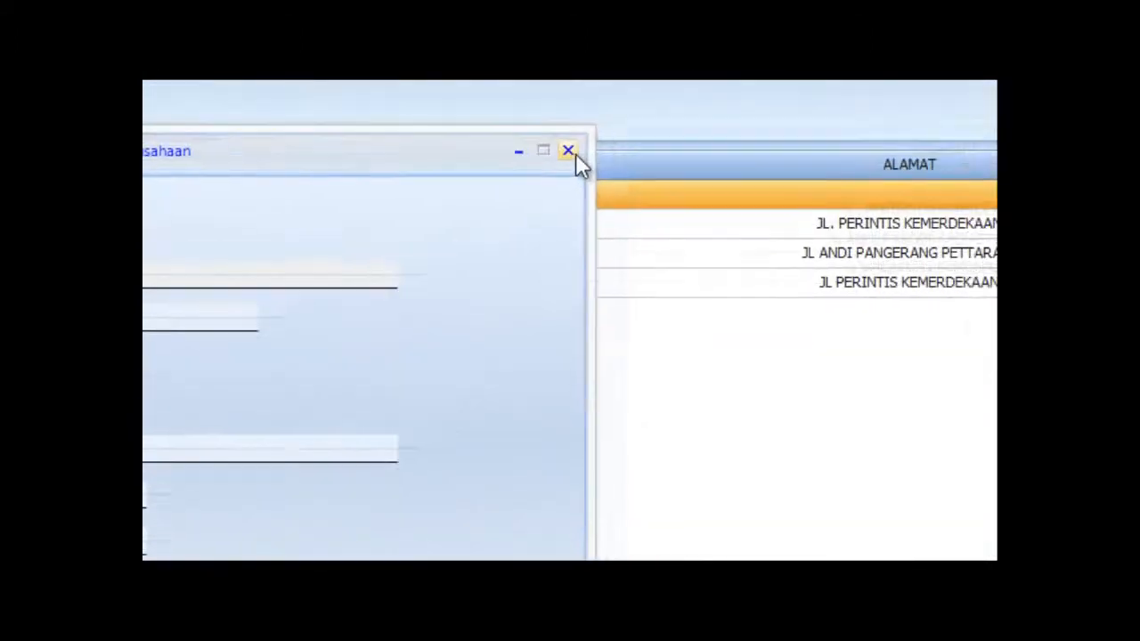
Close the entry form, reload the company list and select PR003 PT MAJU SEJAHTERA.
{"action": "left_click", "coordinate": [571, 152]}
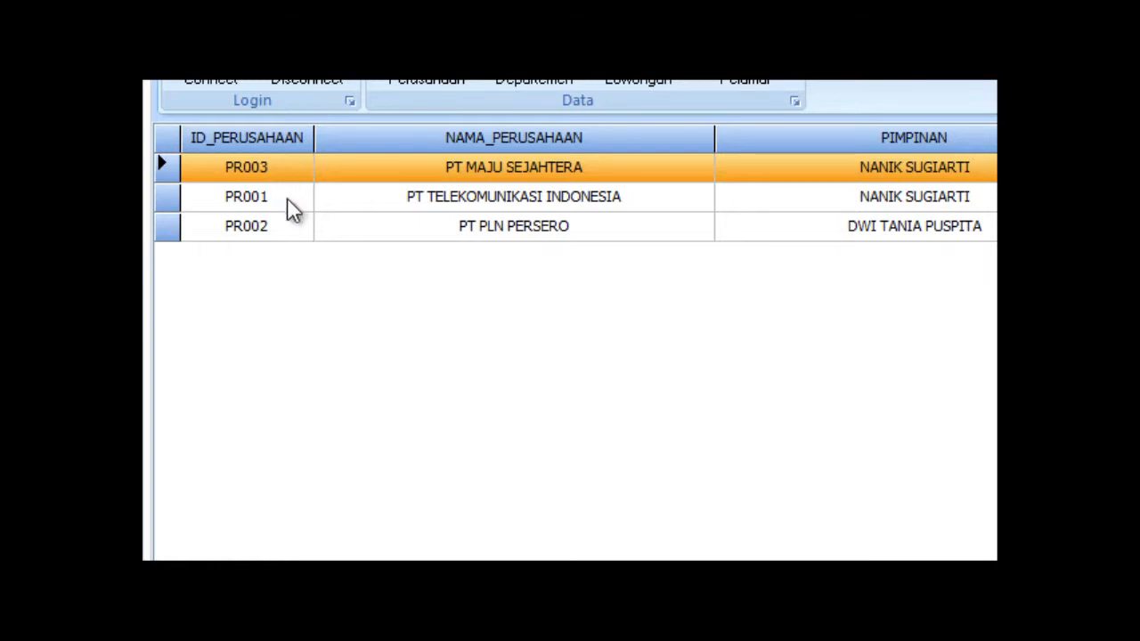
{"action": "left_click", "coordinate": [283, 203]}
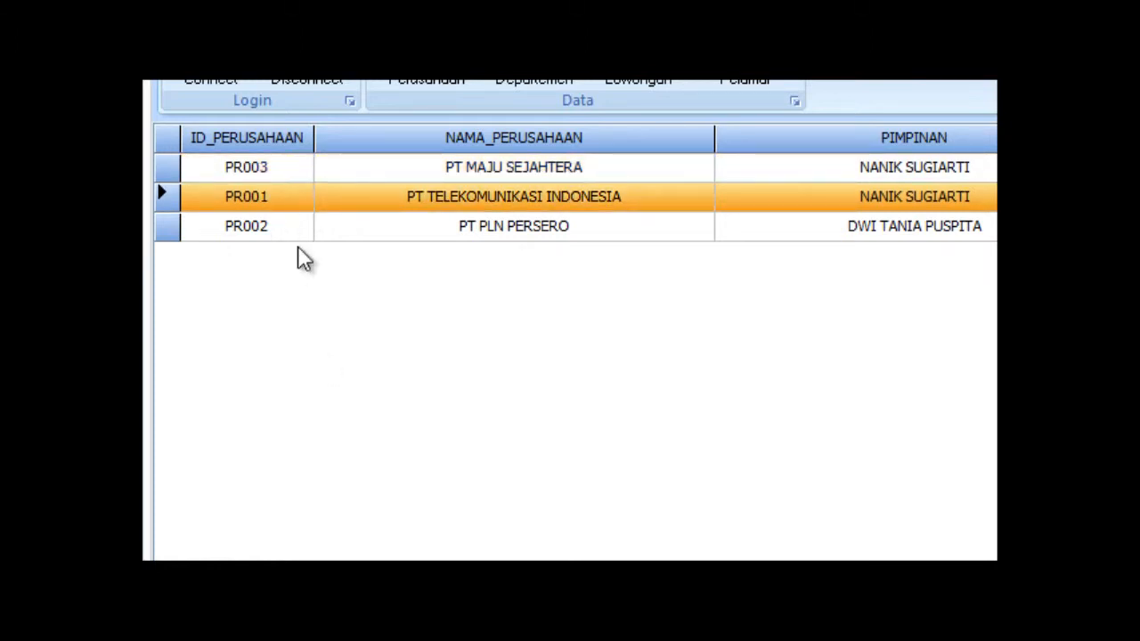
{"action": "right_click", "coordinate": [341, 324]}
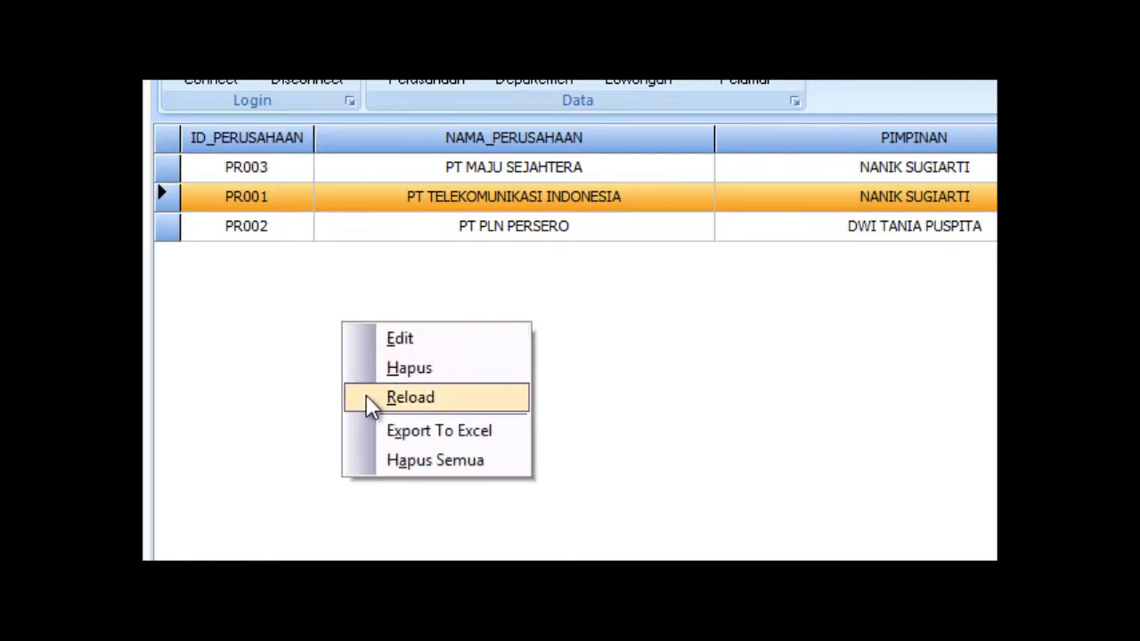
{"action": "left_click", "coordinate": [367, 401]}
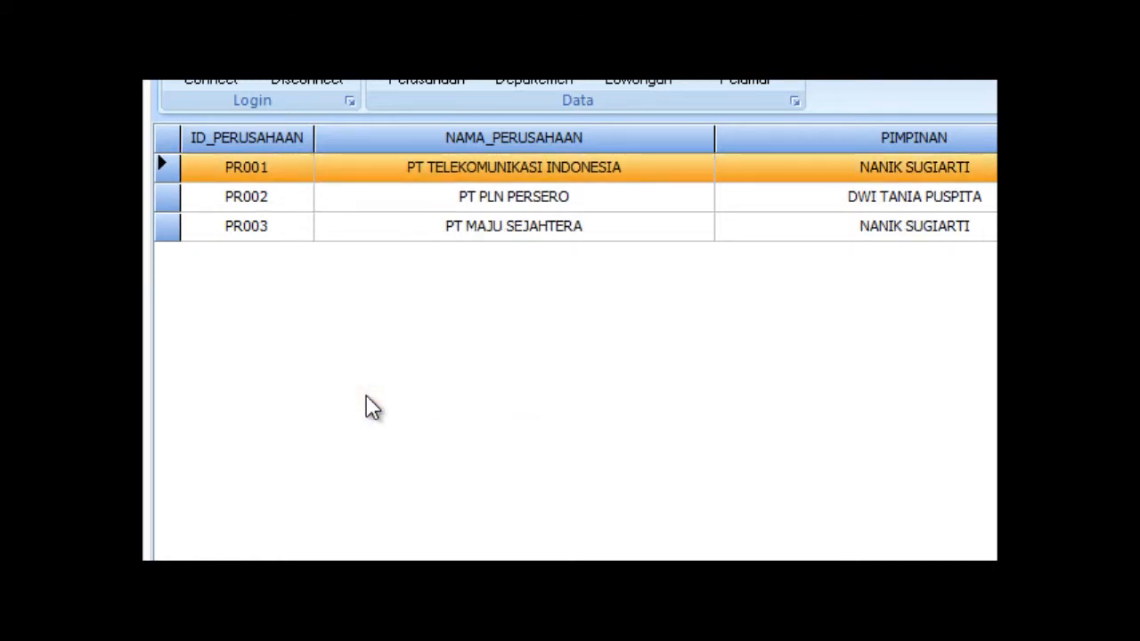
{"action": "left_click", "coordinate": [293, 230]}
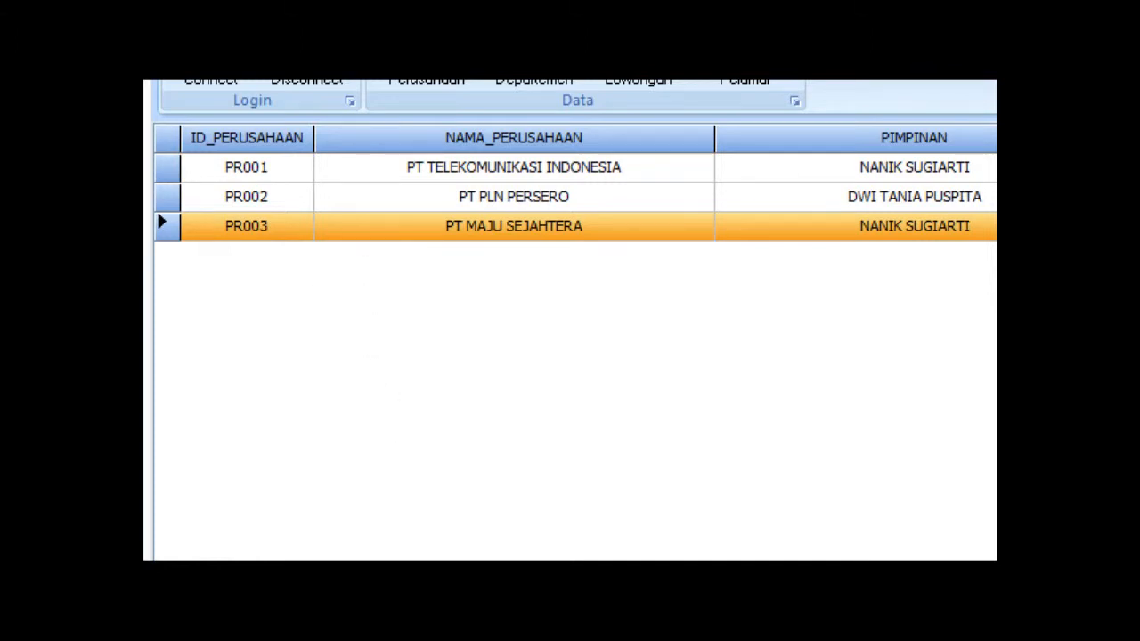
{"action": "left_click", "coordinate": [296, 197]}
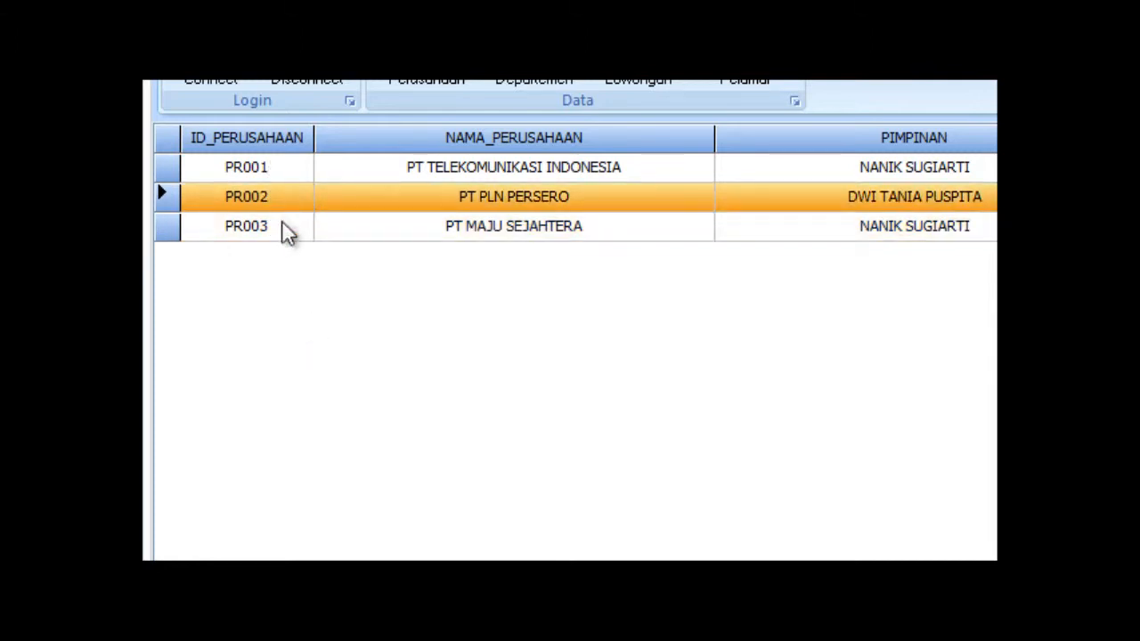
{"action": "left_click", "coordinate": [278, 228]}
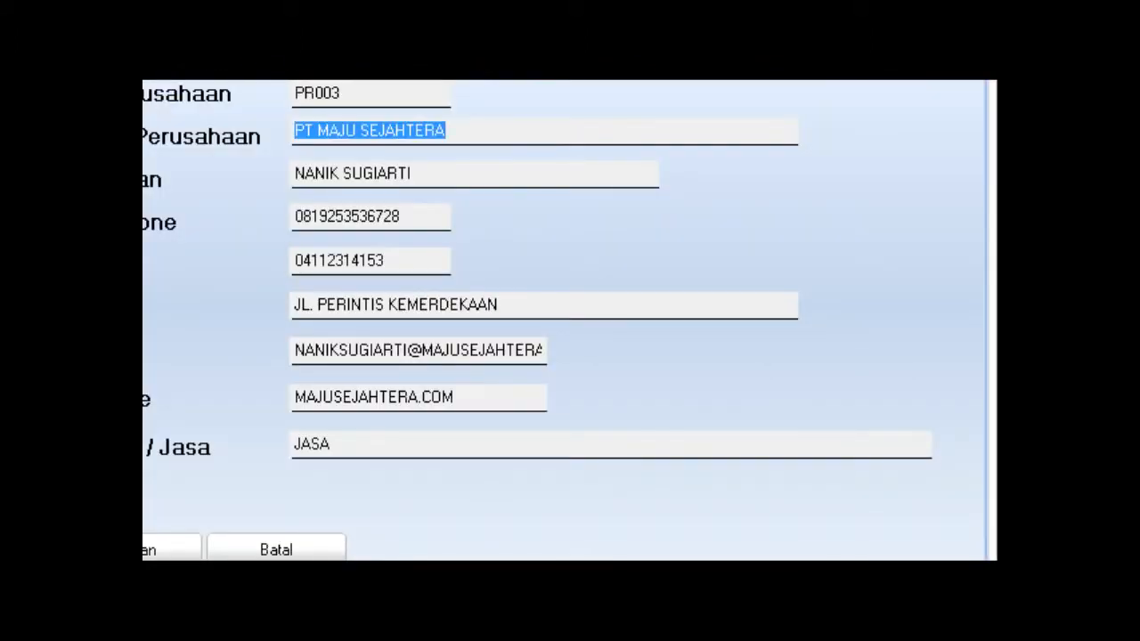
Overwrite PR003's Pimpinan with another person's full name and save the record.
{"action": "left_click", "coordinate": [392, 305]}
{"action": "left_click", "coordinate": [448, 173]}
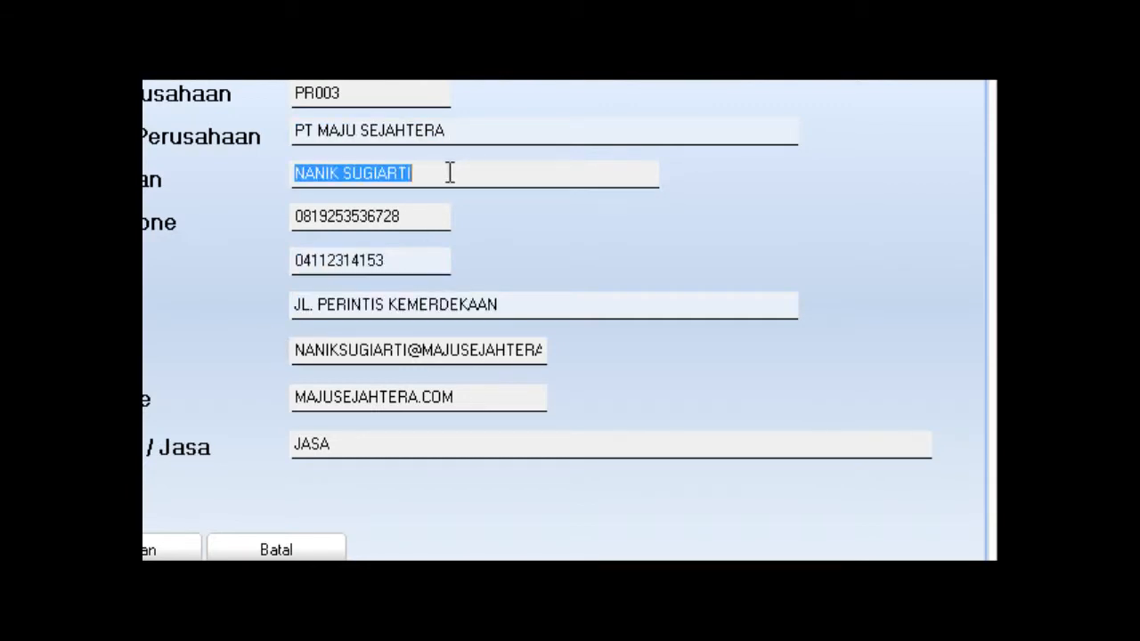
{"action": "left_click", "coordinate": [448, 173]}
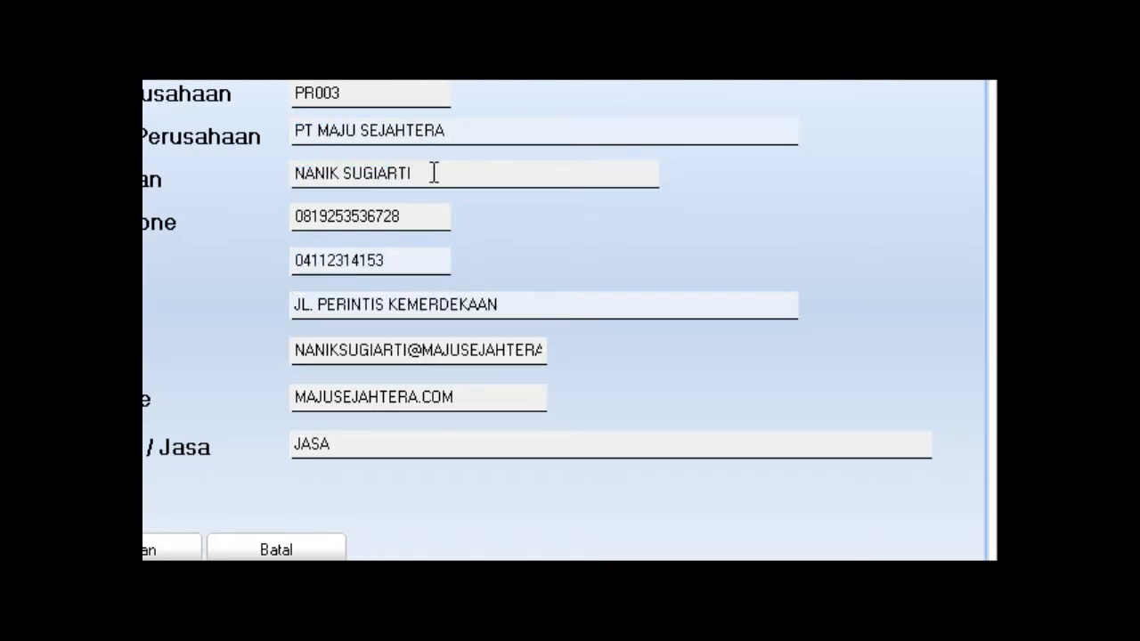
{"action": "left_click_drag", "start_coordinate": [434, 173], "coordinate": [251, 167]}
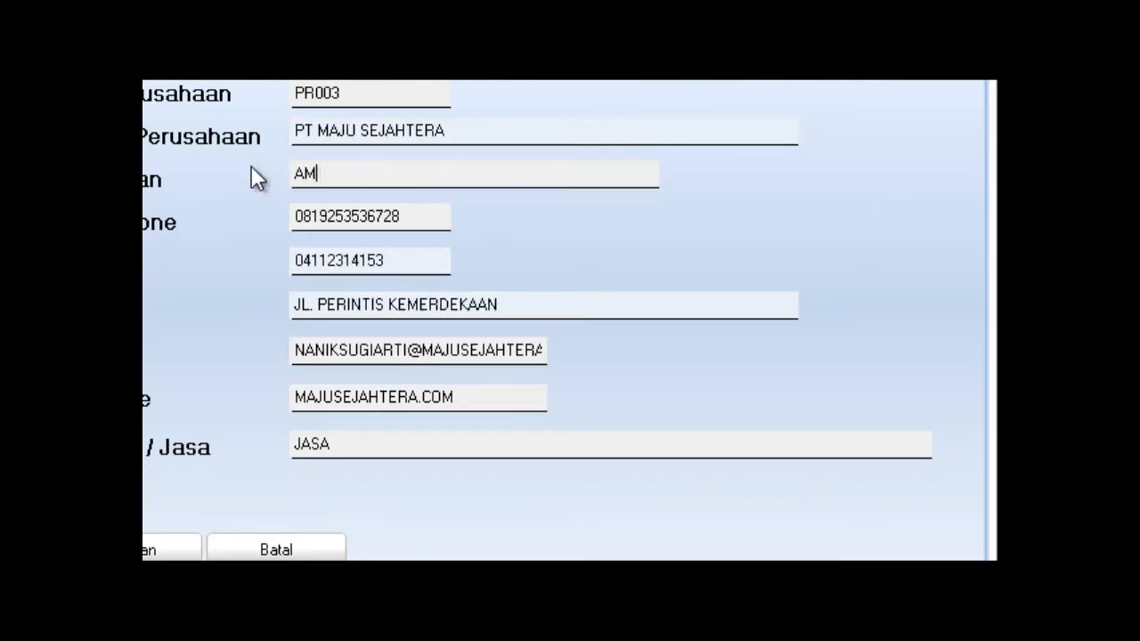
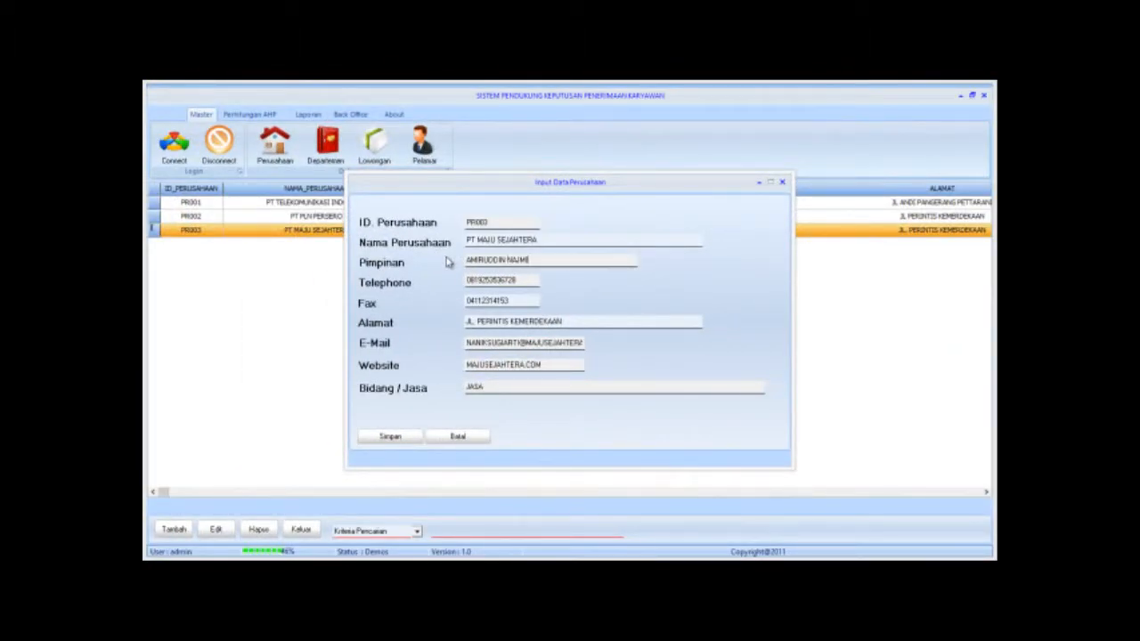
{"action": "left_click", "coordinate": [406, 437]}
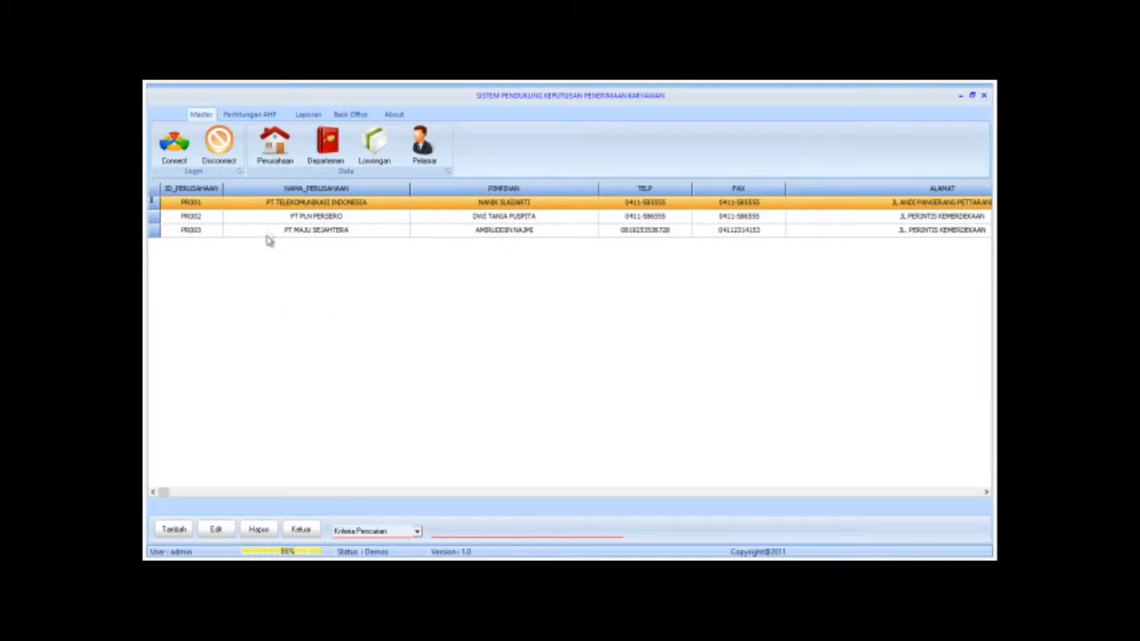
{"action": "right_click", "coordinate": [268, 267]}
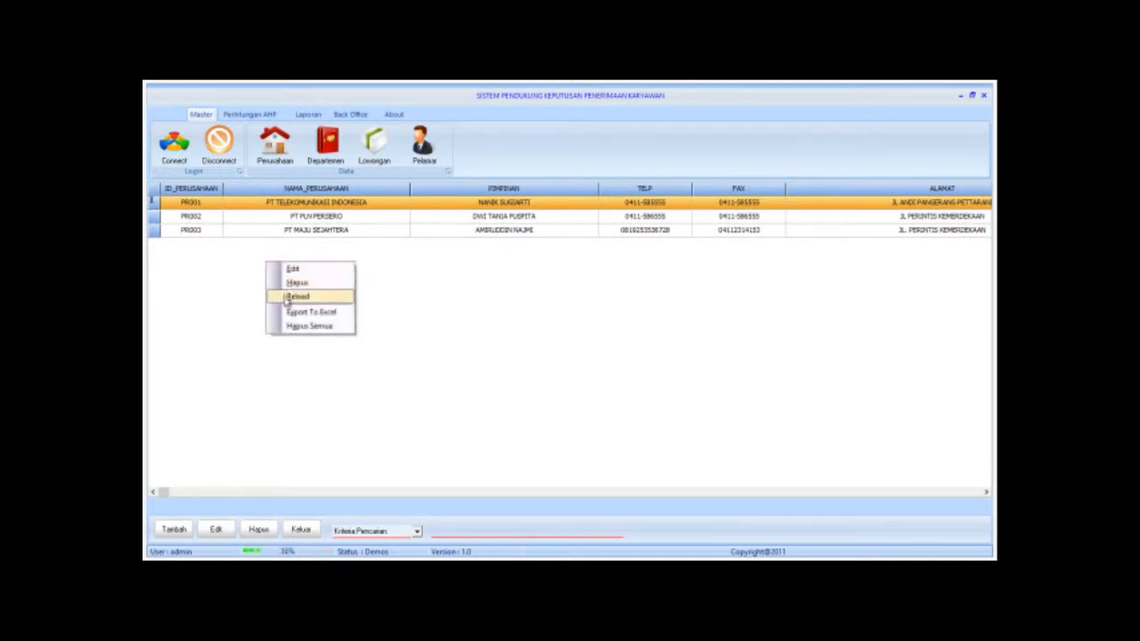
{"action": "left_click", "coordinate": [285, 297]}
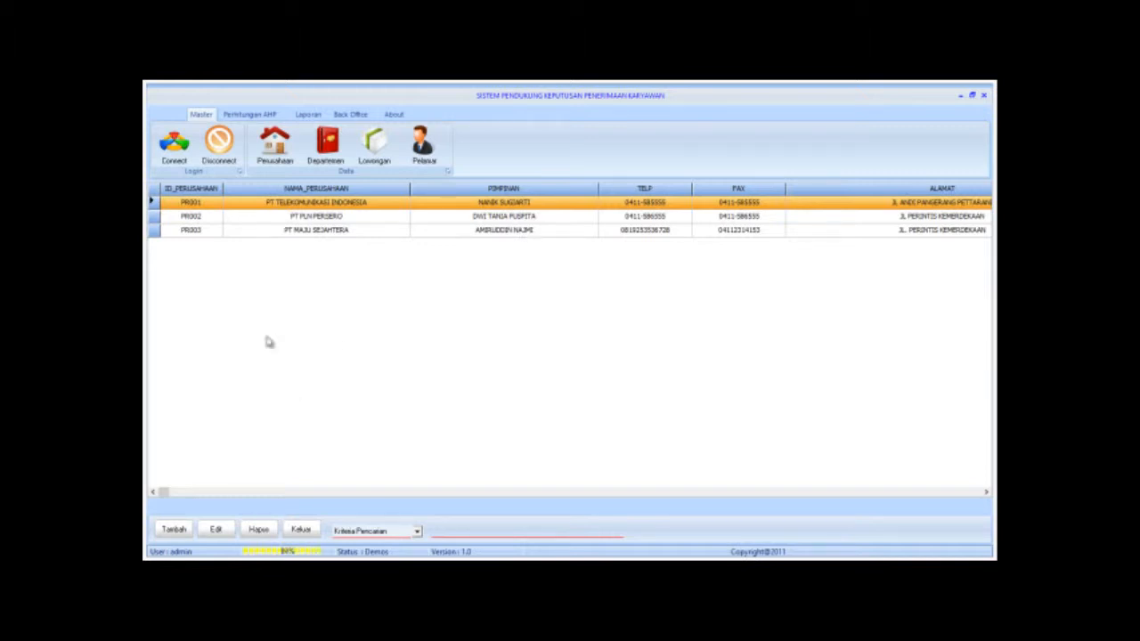
Delete company PR003 PT MAJU SEJAHTERA and confirm the warning.
{"action": "left_click", "coordinate": [252, 235]}
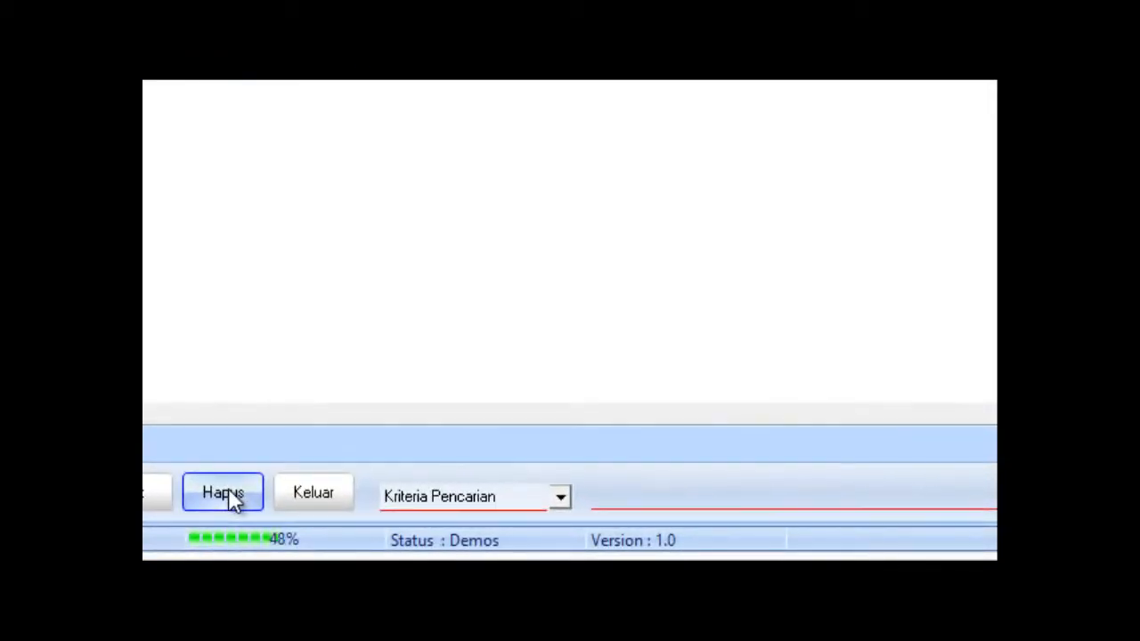
{"action": "left_click", "coordinate": [229, 497]}
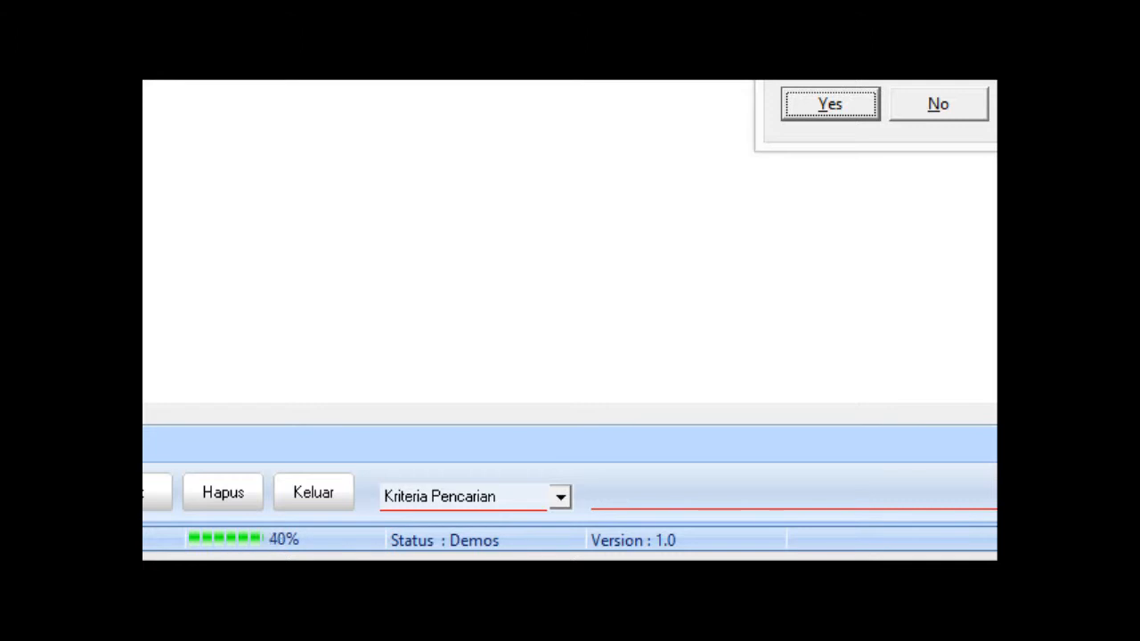
{"action": "left_click_drag", "start_coordinate": [611, 356], "coordinate": [527, 294]}
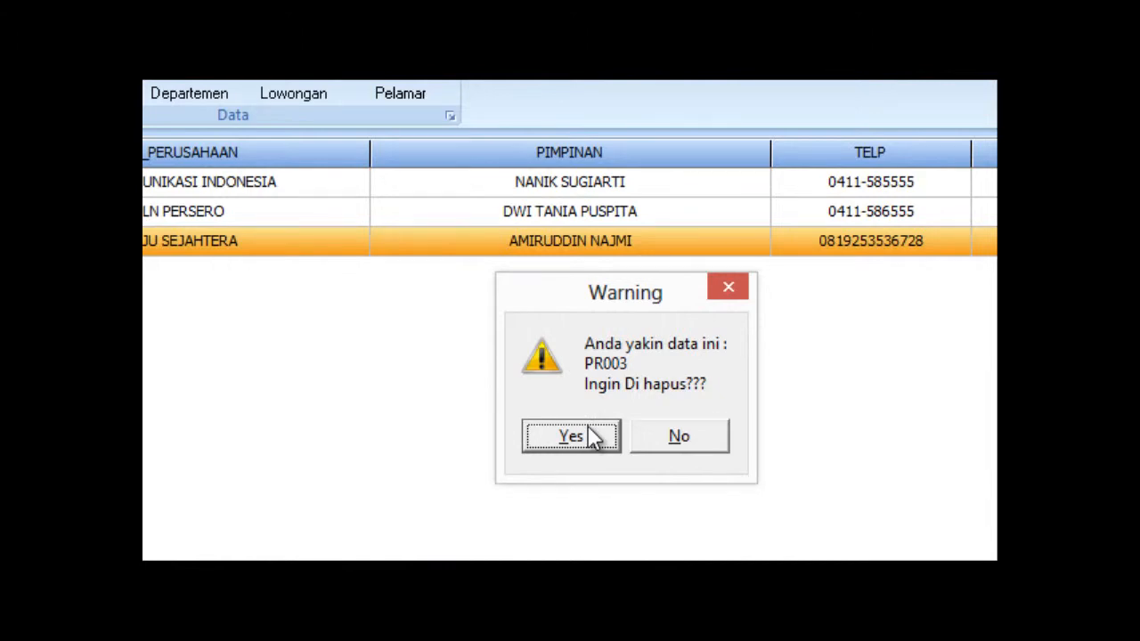
{"action": "left_click", "coordinate": [592, 437]}
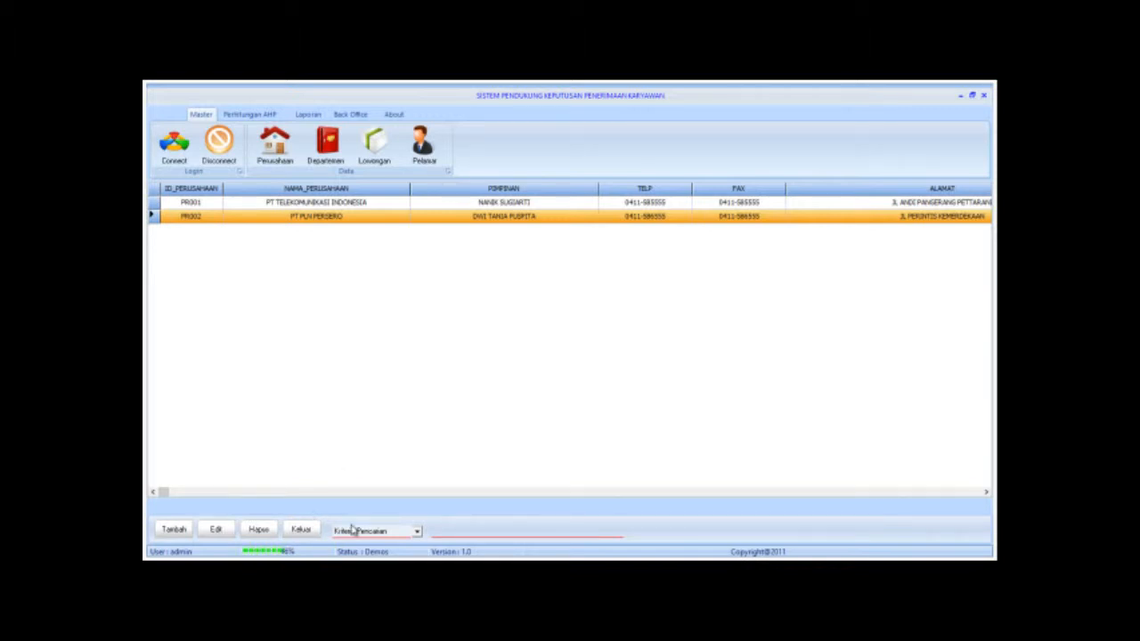
Close the company list and begin a new Departemen entry, which gets code DP003.
{"action": "left_click", "coordinate": [353, 530]}
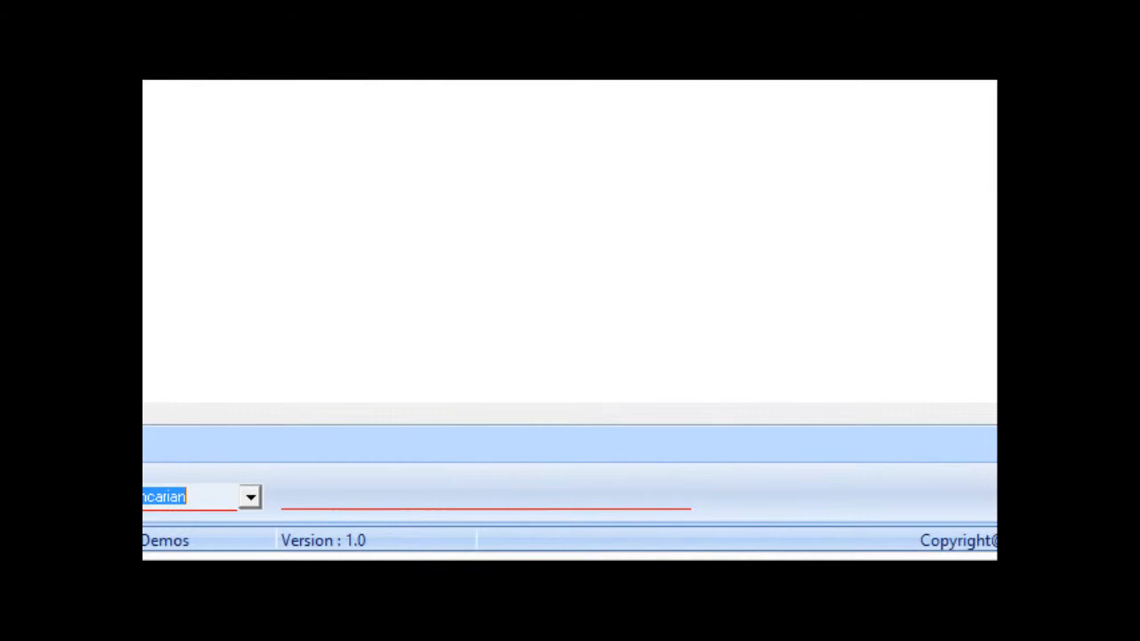
{"action": "key", "text": "Escape"}
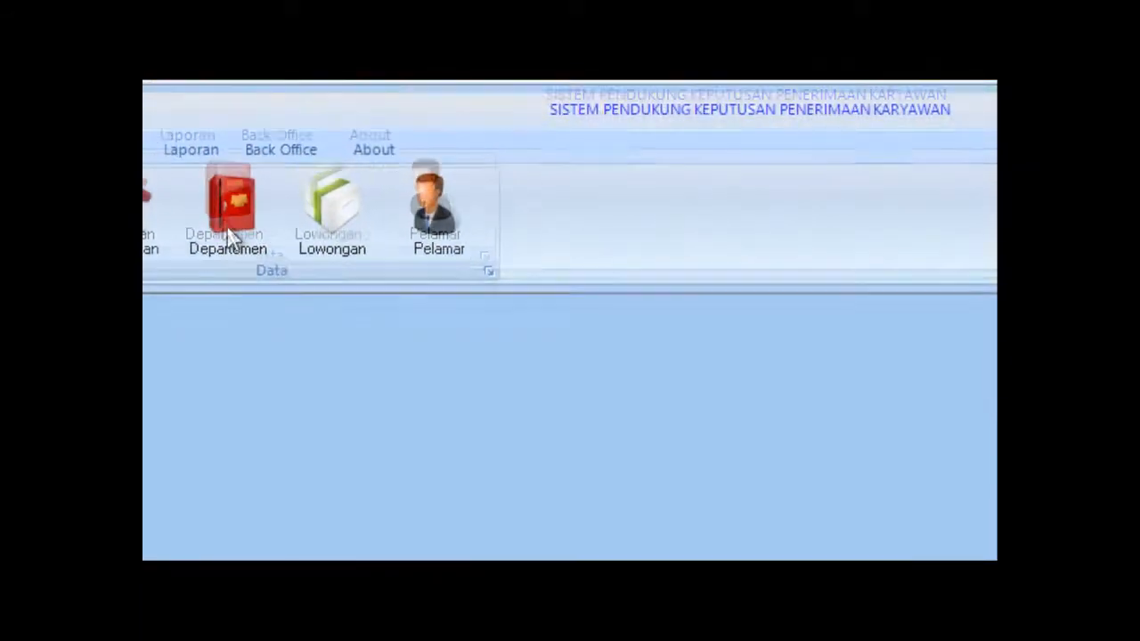
{"action": "left_click", "coordinate": [229, 239]}
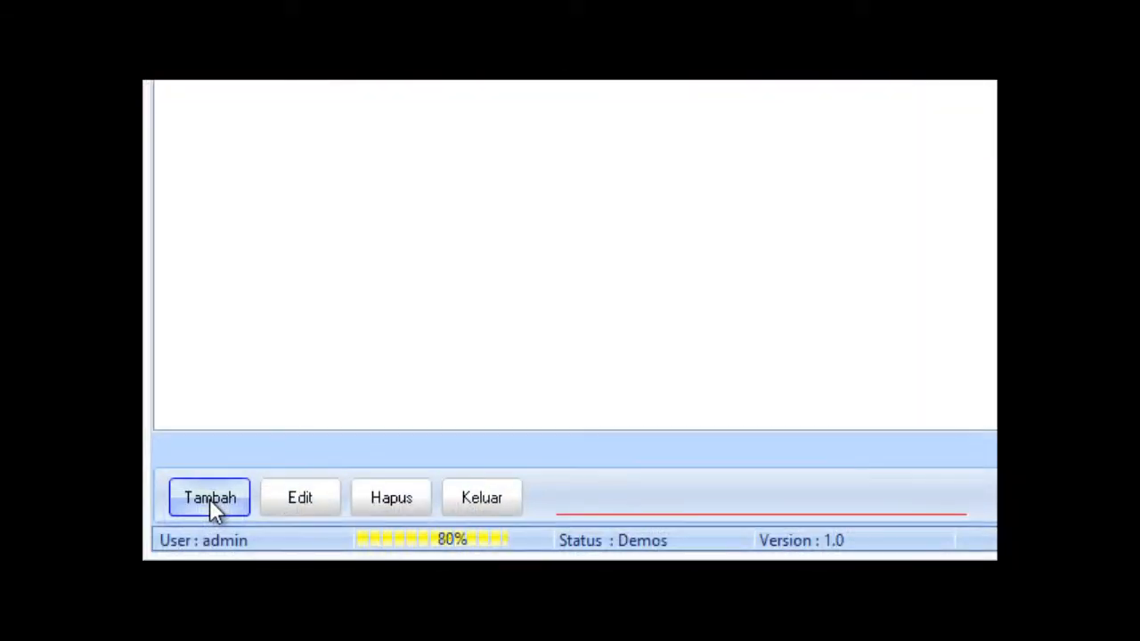
{"action": "left_click", "coordinate": [210, 498]}
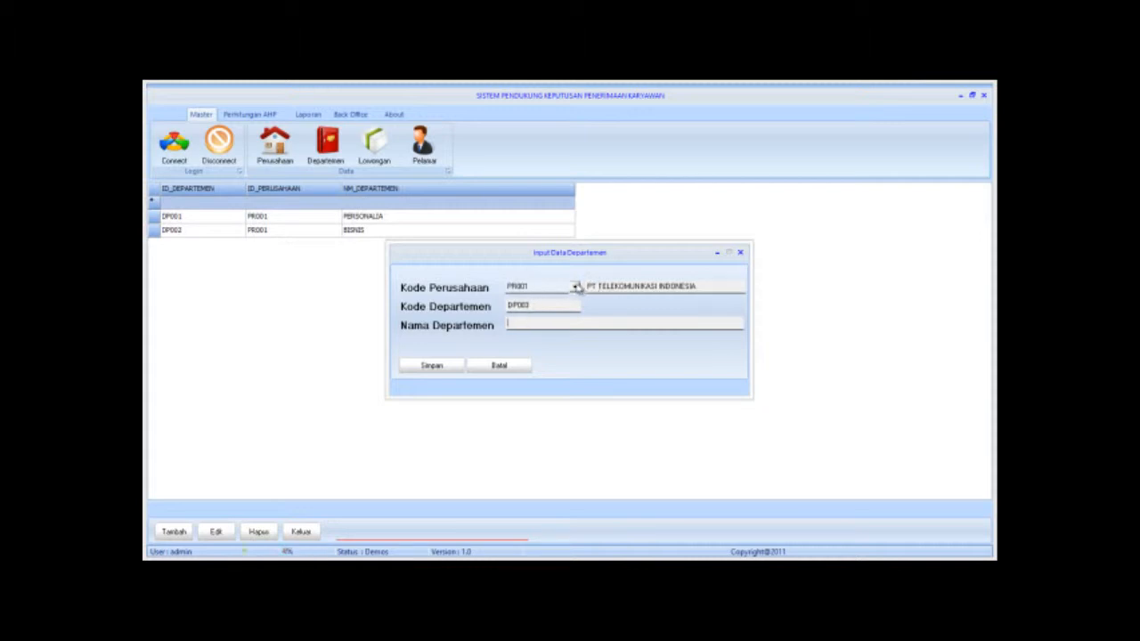
Save department DP003 PERSONALIA under company PR002 and close the entry form.
{"action": "left_click", "coordinate": [576, 287]}
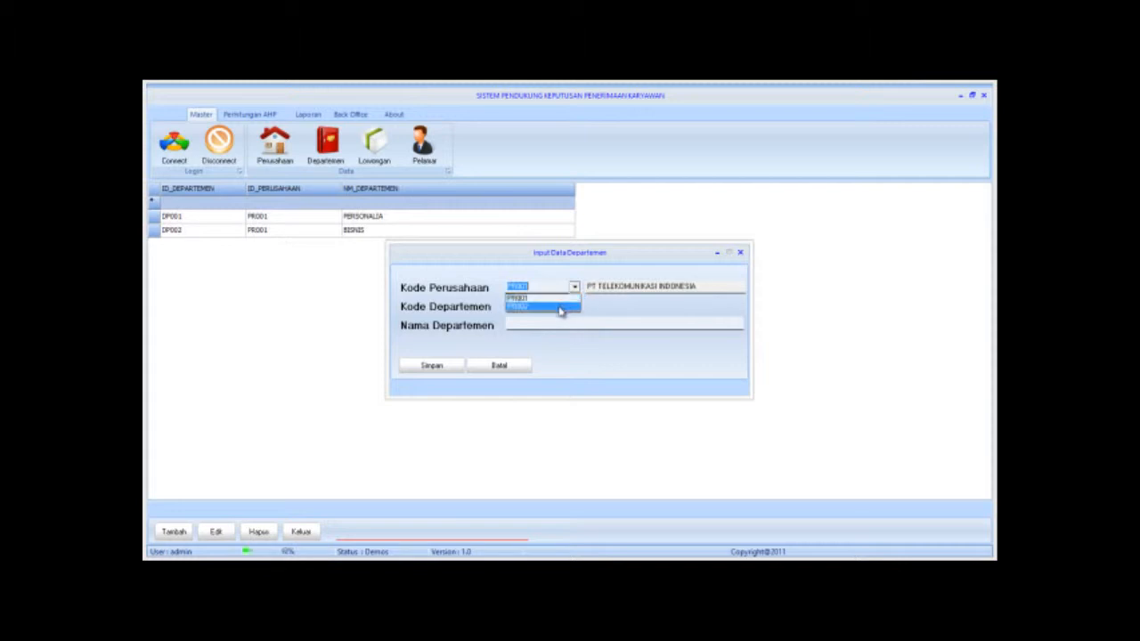
{"action": "left_click", "coordinate": [561, 307]}
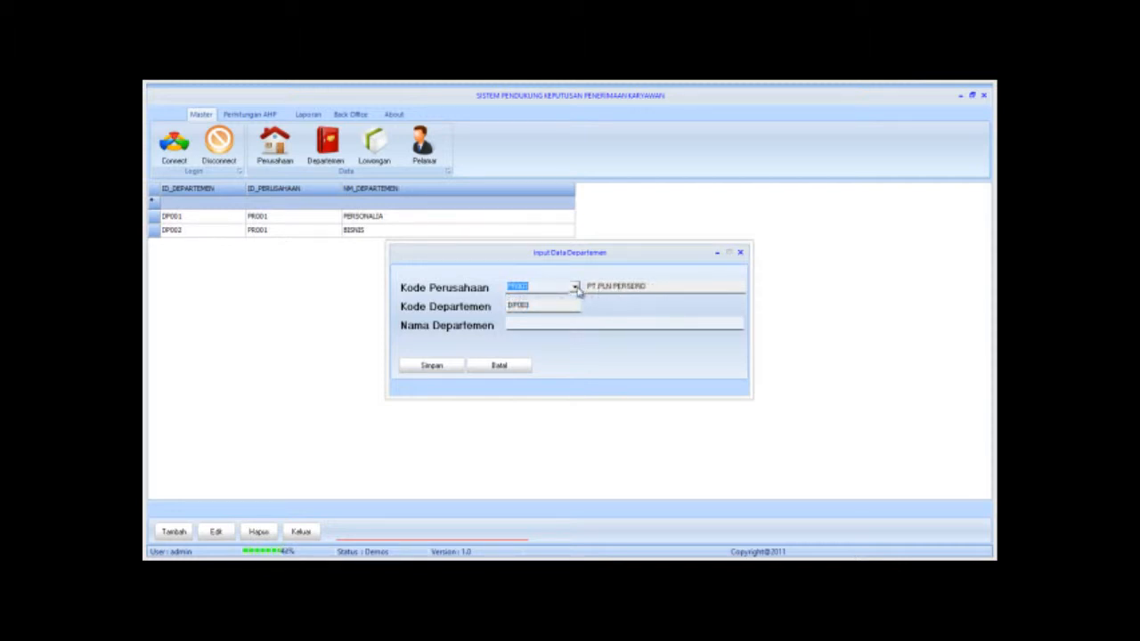
{"action": "left_click", "coordinate": [576, 287]}
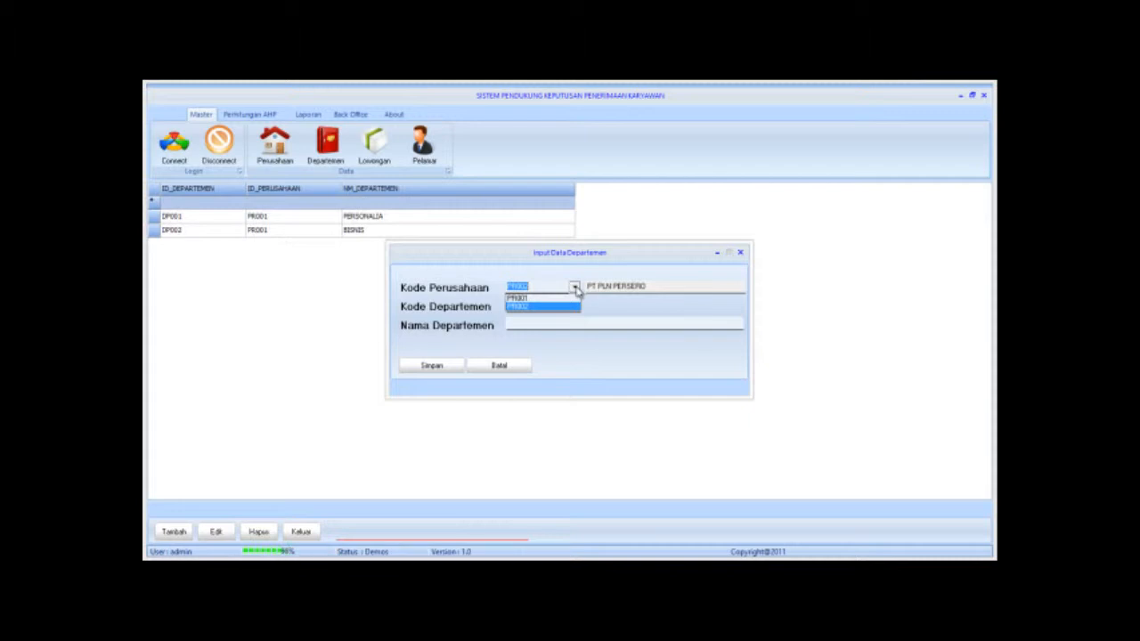
{"action": "left_click", "coordinate": [575, 288]}
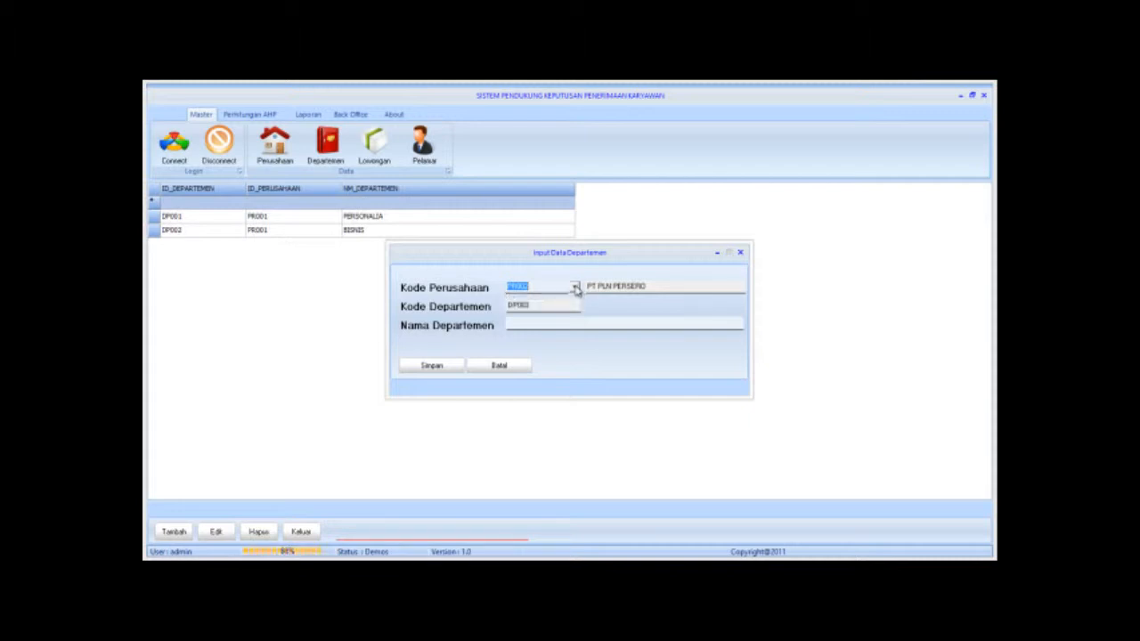
{"action": "left_click", "coordinate": [525, 324]}
{"action": "type", "text": "ONALIA"}
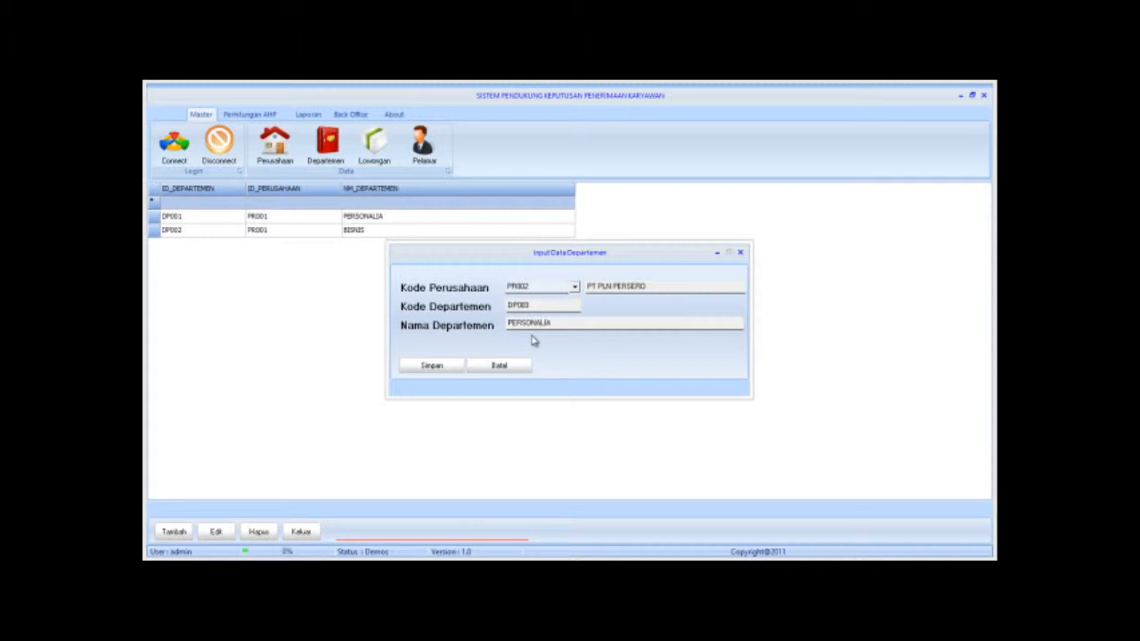
{"action": "left_click", "coordinate": [433, 366]}
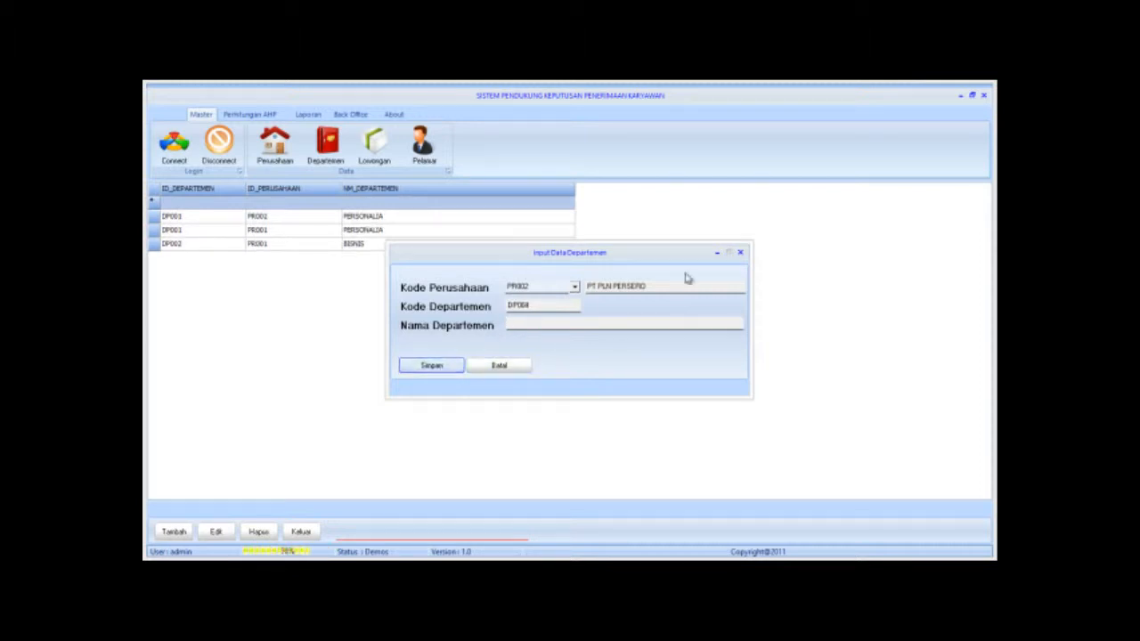
{"action": "left_click", "coordinate": [740, 255]}
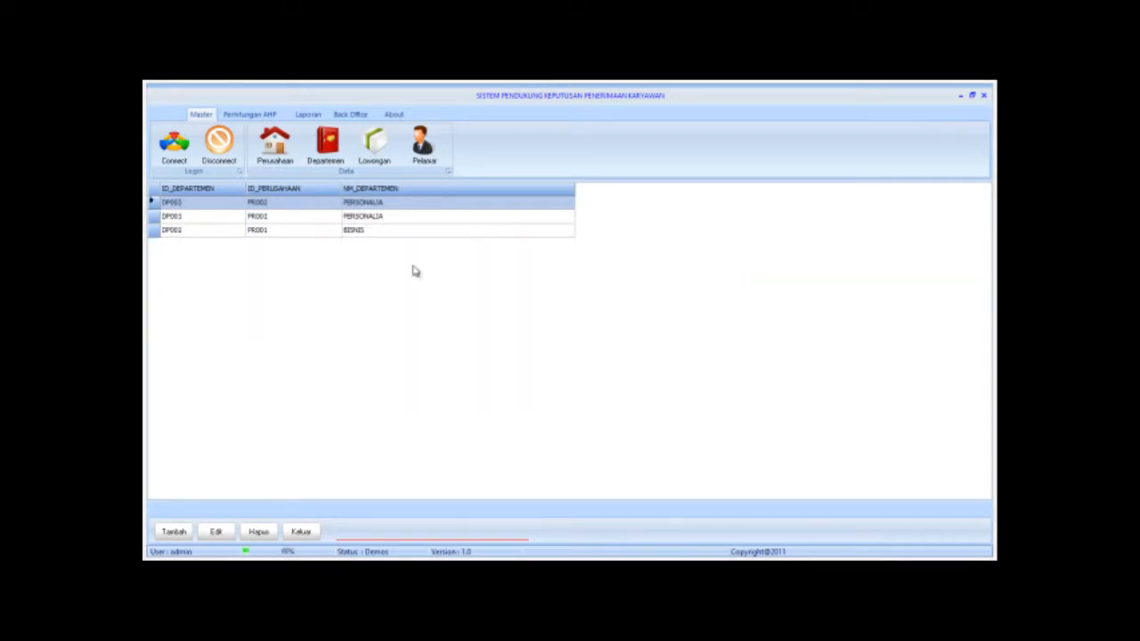
Exit the department list and open the Lowongan list with LW001 and LW002.
{"action": "left_click", "coordinate": [222, 231]}
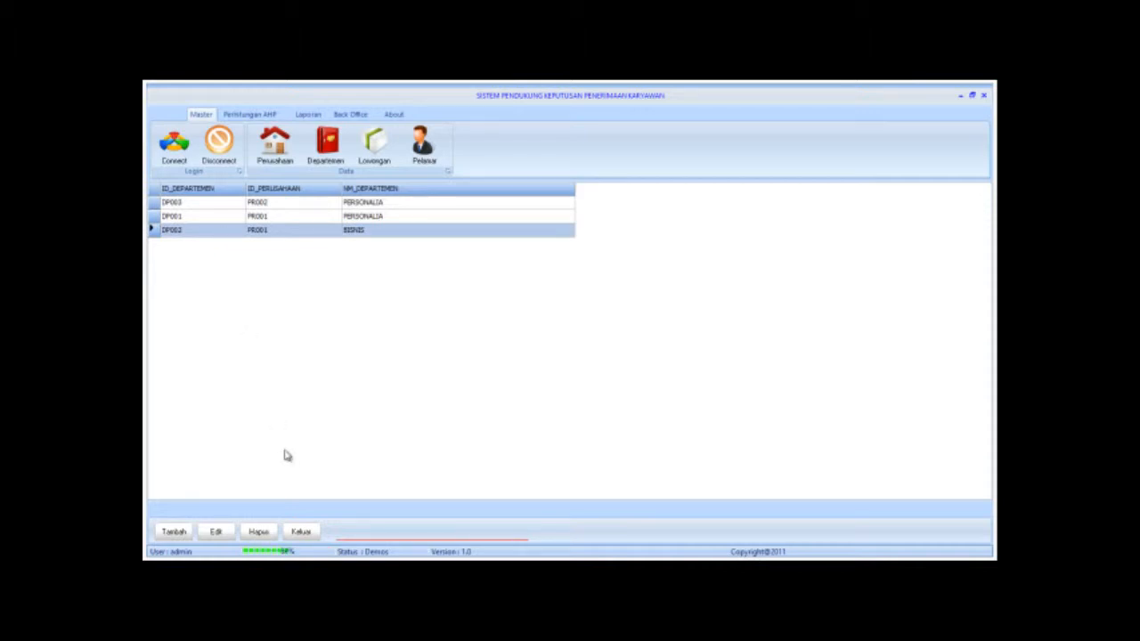
{"action": "left_click", "coordinate": [301, 533]}
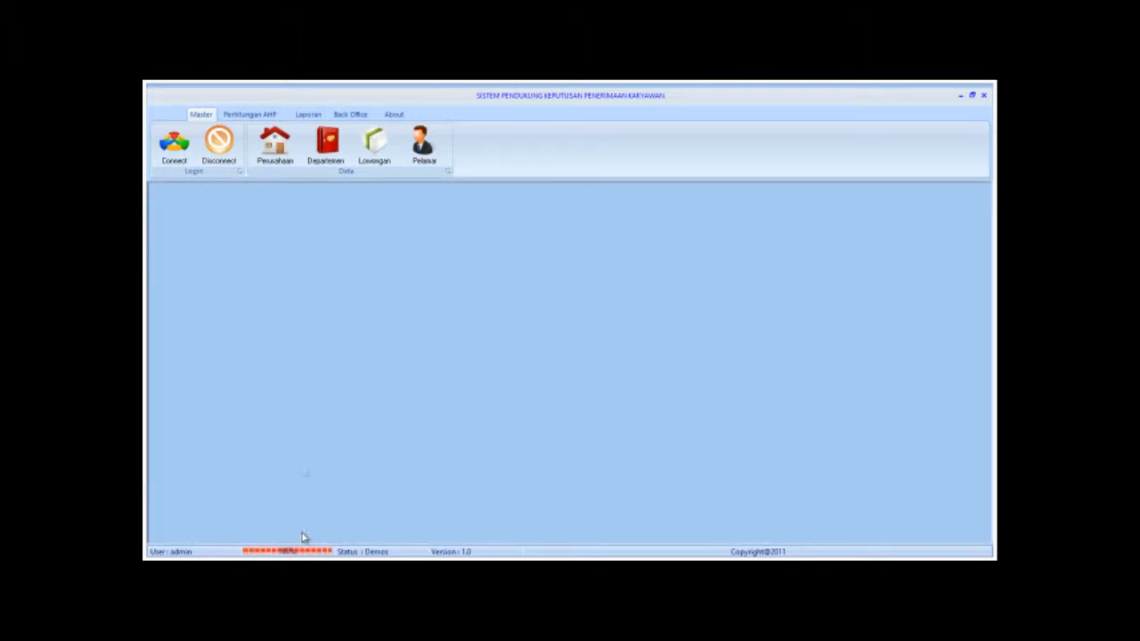
{"action": "left_click", "coordinate": [374, 151]}
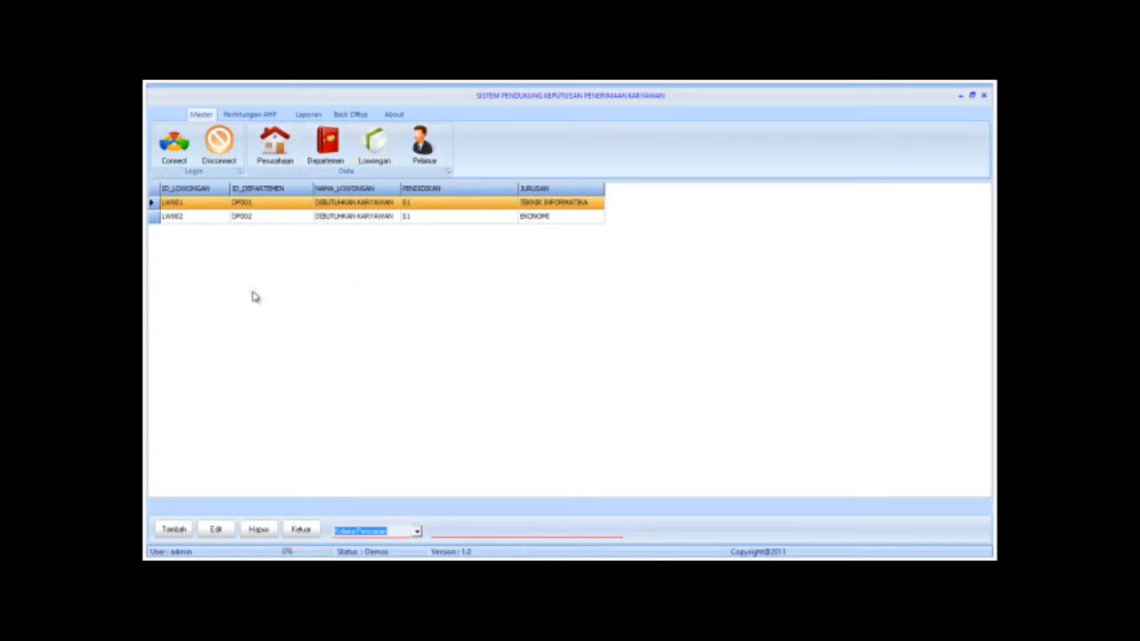
Add new vacancy LW003 under department DP001 (PERSONALIA) and begin typing its name.
{"action": "left_click", "coordinate": [178, 531]}
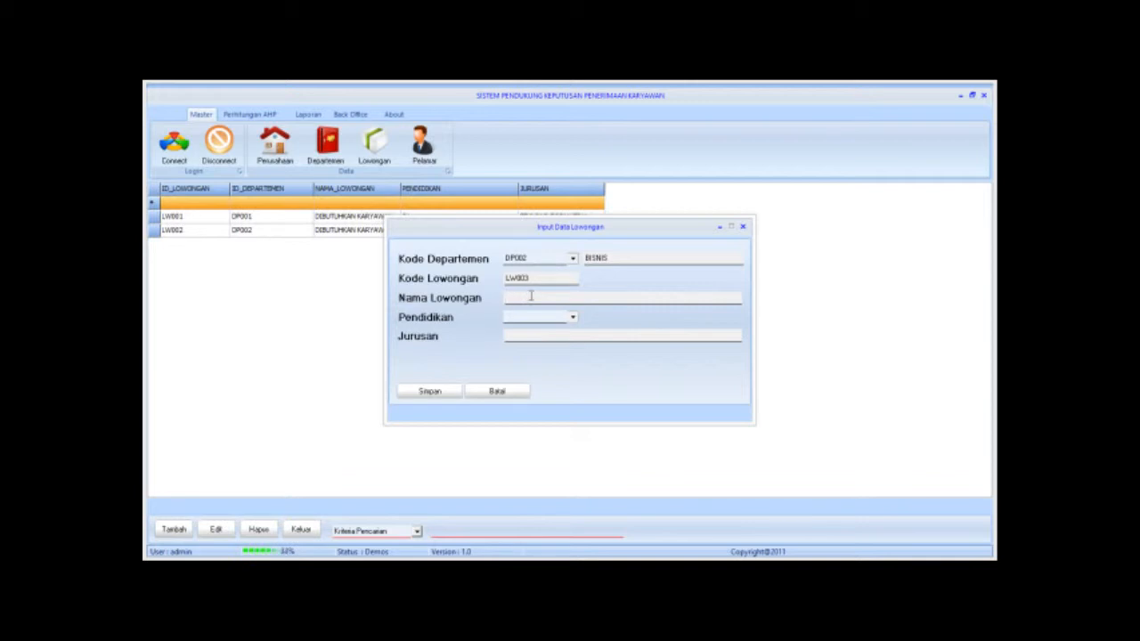
{"action": "left_click", "coordinate": [573, 258]}
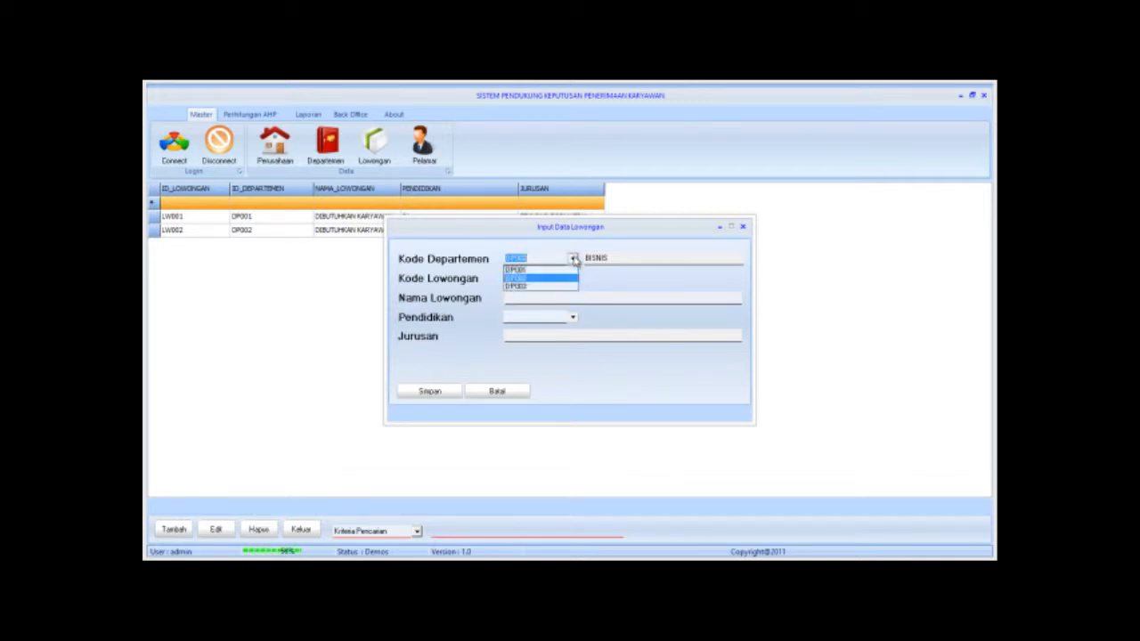
{"action": "left_click", "coordinate": [561, 276]}
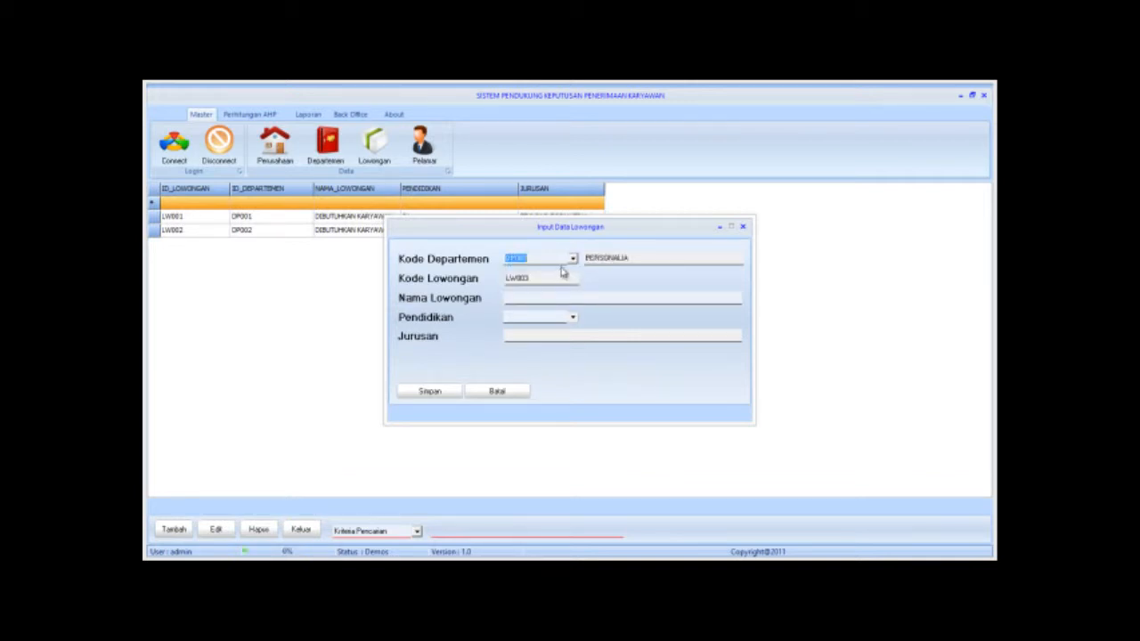
{"action": "left_click", "coordinate": [573, 259]}
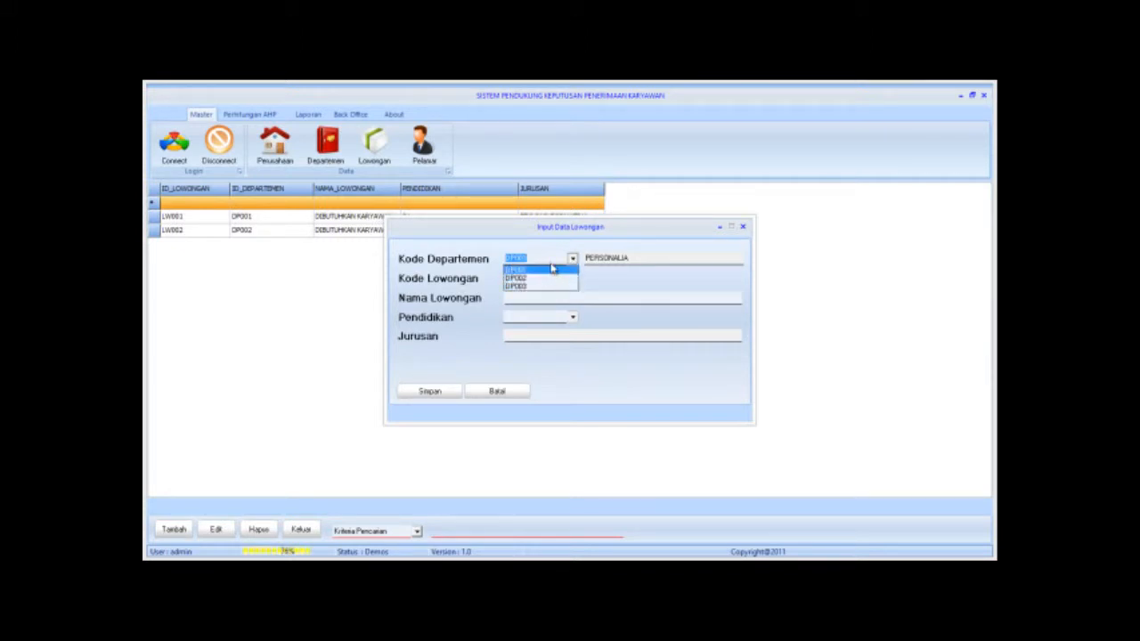
{"action": "left_click", "coordinate": [549, 250]}
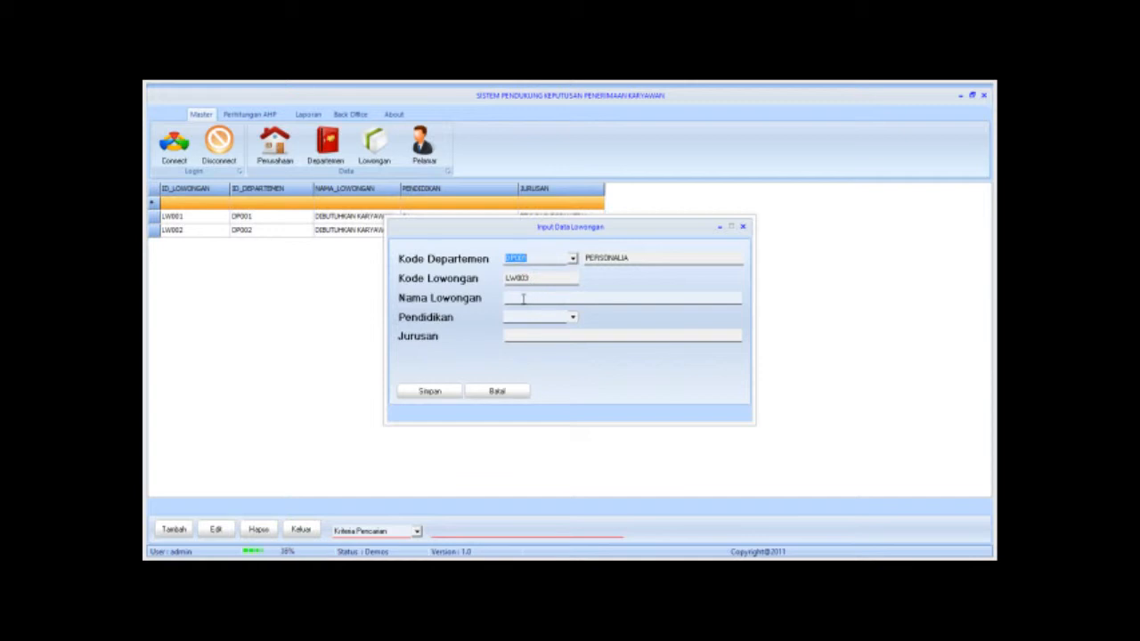
{"action": "left_click", "coordinate": [524, 299]}
{"action": "key", "text": "BackSpace"}
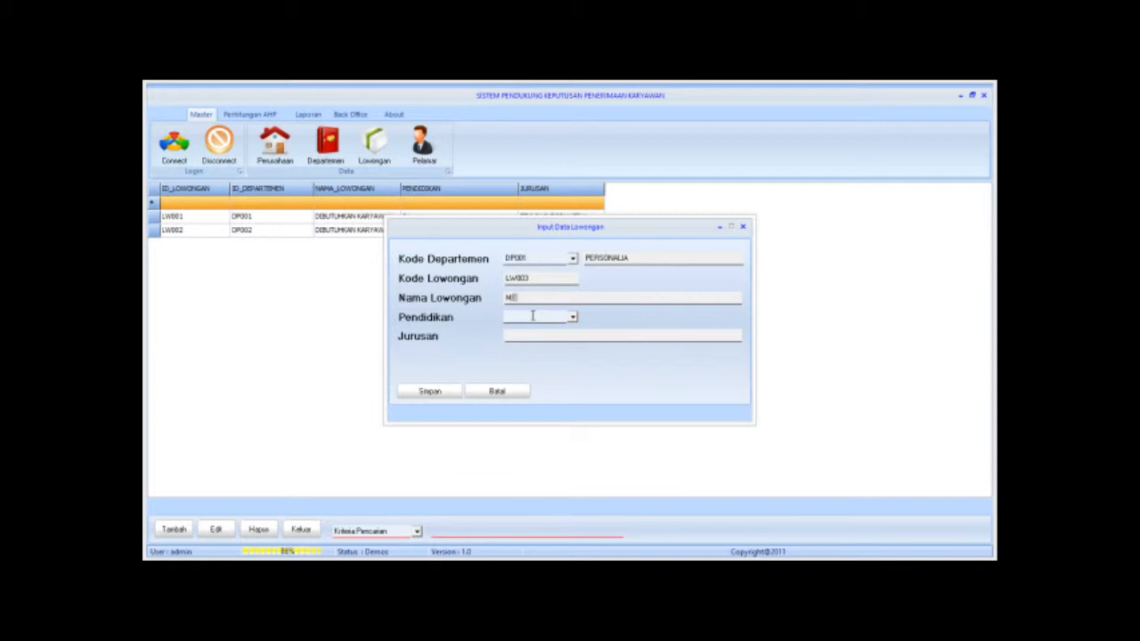
Name the vacancy 'MEMBUTUHKAN PEGAWAI BAGIAN KEUANGAN', require S1 in EKONOMI, then save and close the form.
{"action": "type", "text": "MBUTUHKAN PEGA"}
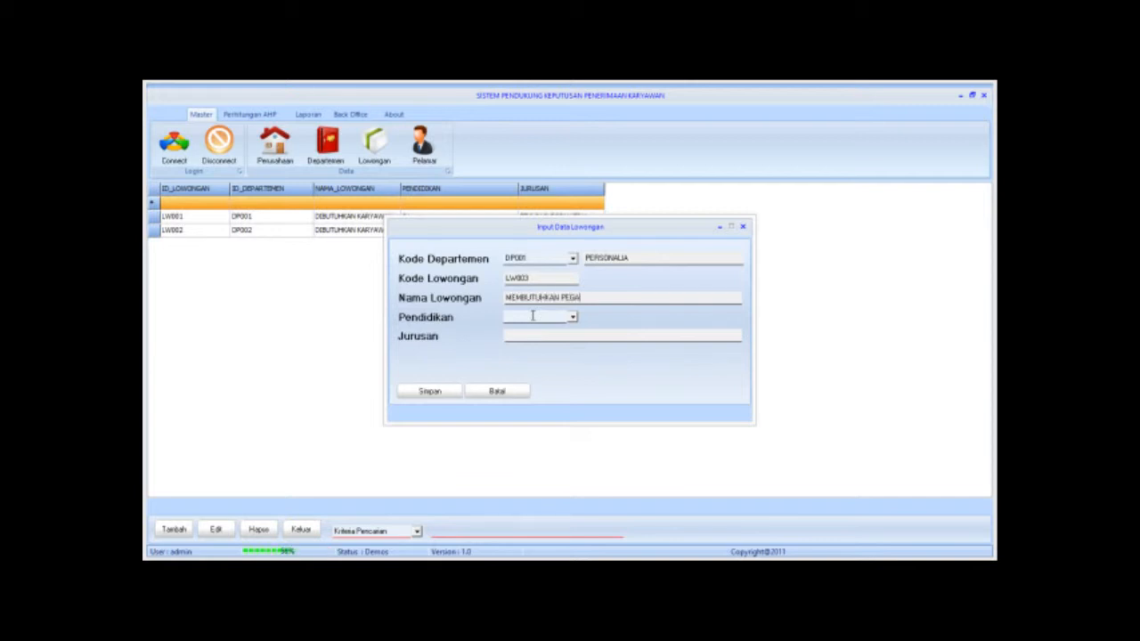
{"action": "type", "text": "WAI BAGIAN KEUANGAN"}
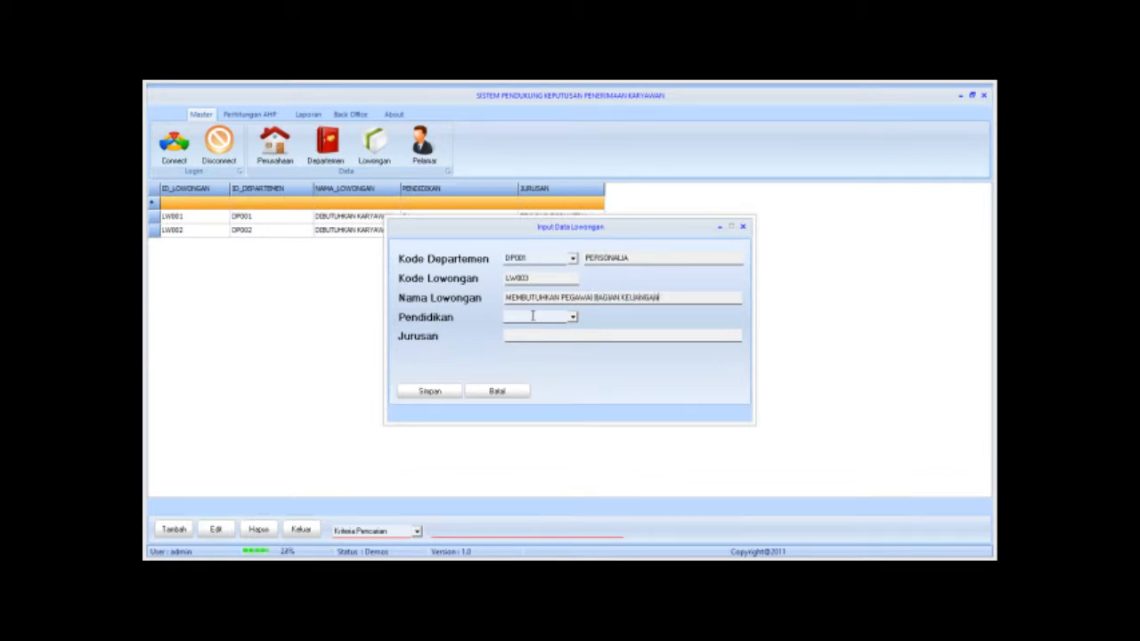
{"action": "left_click", "coordinate": [573, 317]}
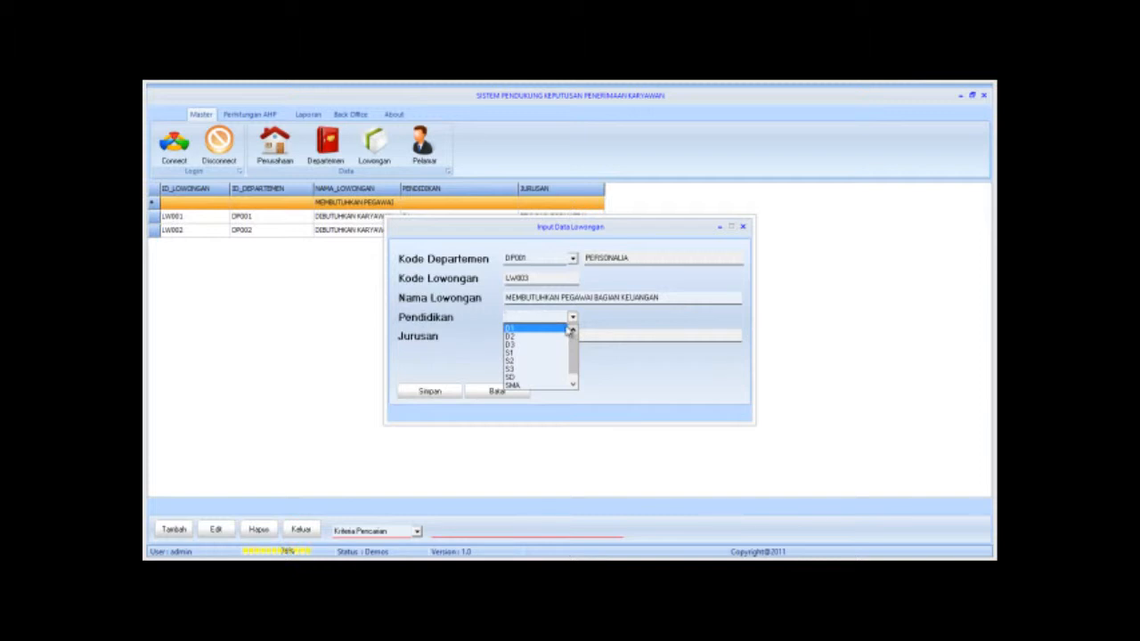
{"action": "left_click", "coordinate": [527, 355]}
{"action": "left_click", "coordinate": [519, 337]}
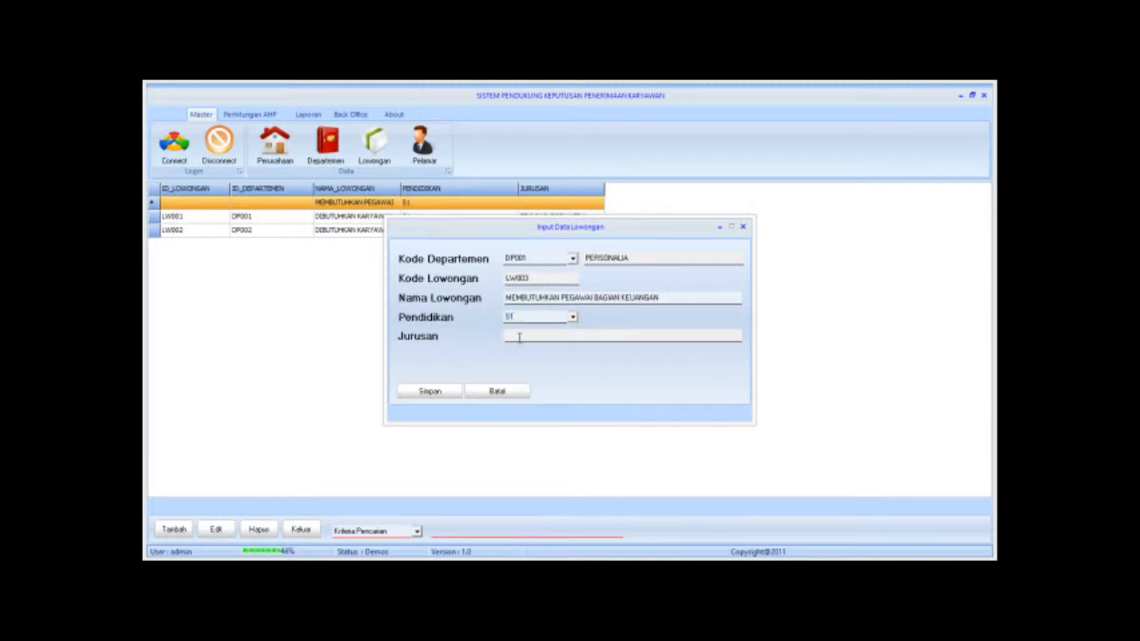
{"action": "type", "text": "EKONOMI"}
{"action": "left_click", "coordinate": [433, 393]}
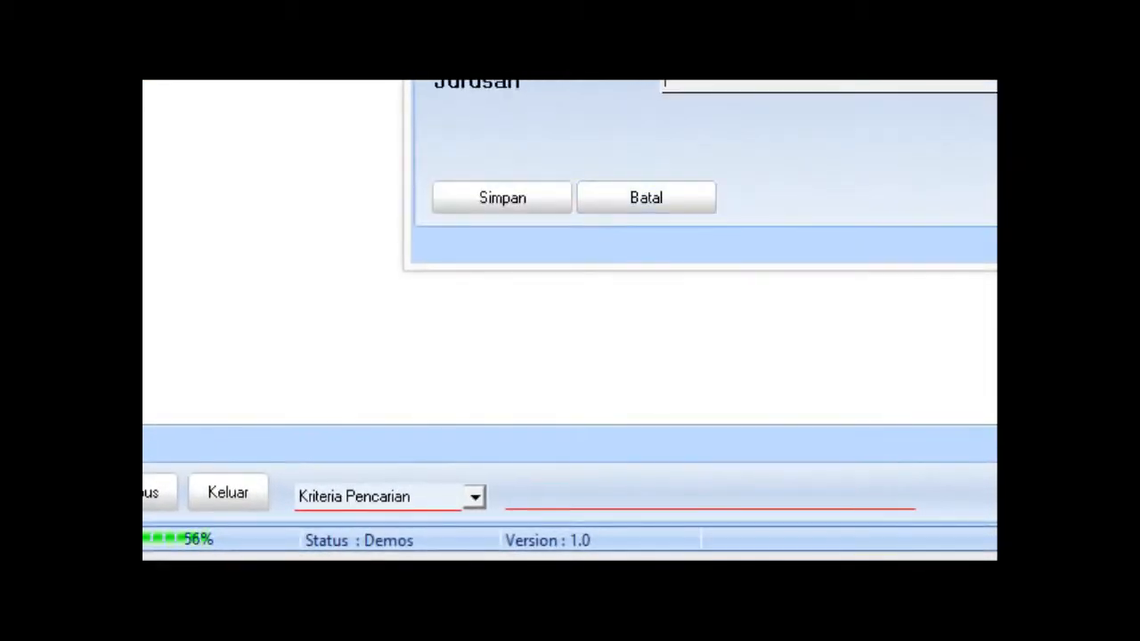
{"action": "key", "text": "Escape"}
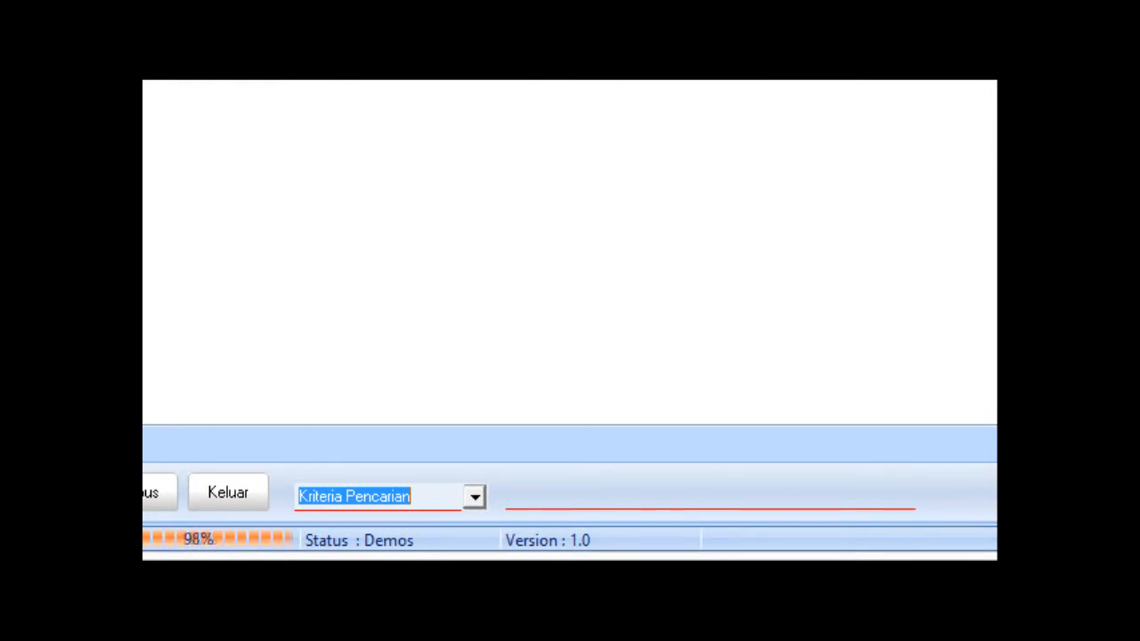
Close the vacancy screen and enter the new applicant's full name.
{"action": "left_click", "coordinate": [228, 494]}
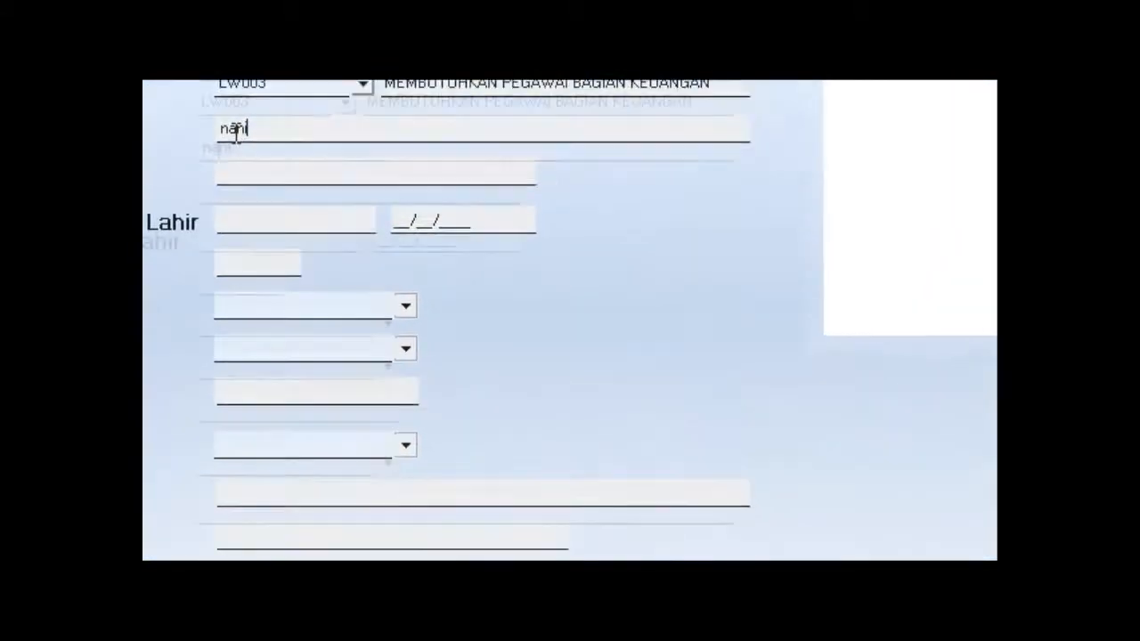
{"action": "key", "text": "BackSpace"}
{"action": "key", "text": "BackSpace"}
{"action": "key", "text": "BackSpace"}
{"action": "key", "text": "BackSpace"}
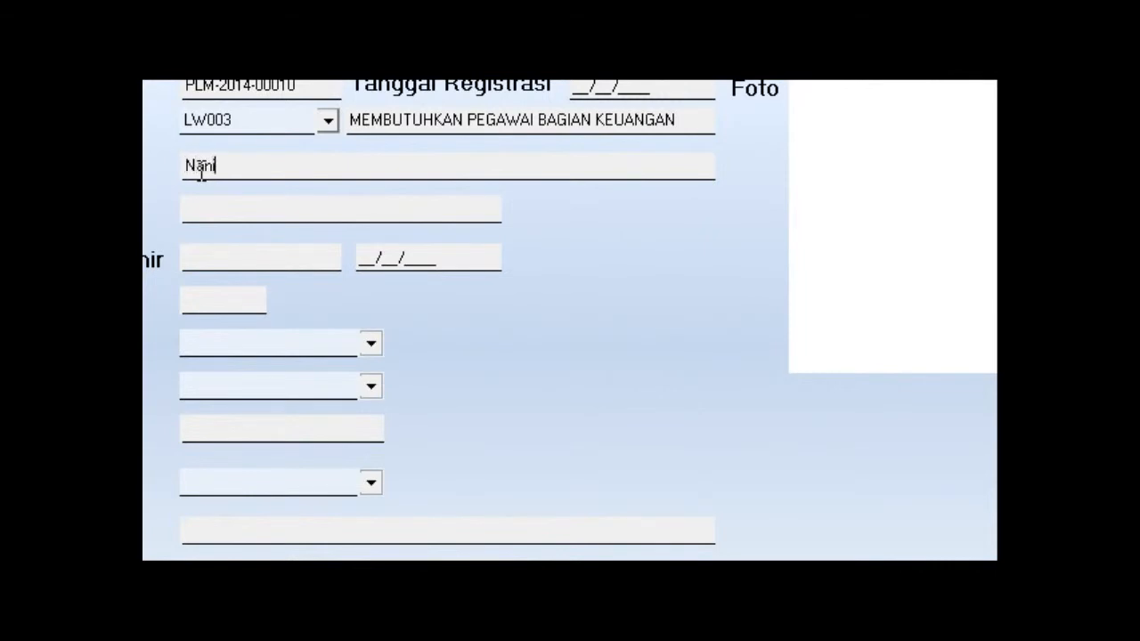
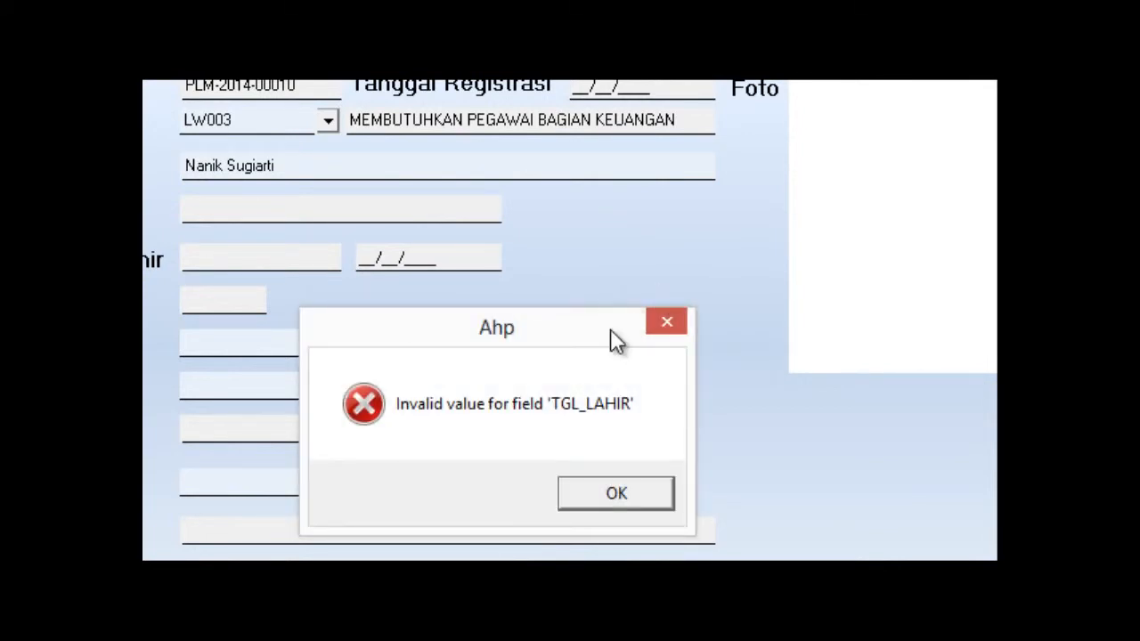
Dismiss the birth date error, set registration date 05/05/2014 and reassign the applicant's vacancy.
{"action": "left_click", "coordinate": [589, 497]}
{"action": "left_click", "coordinate": [313, 167]}
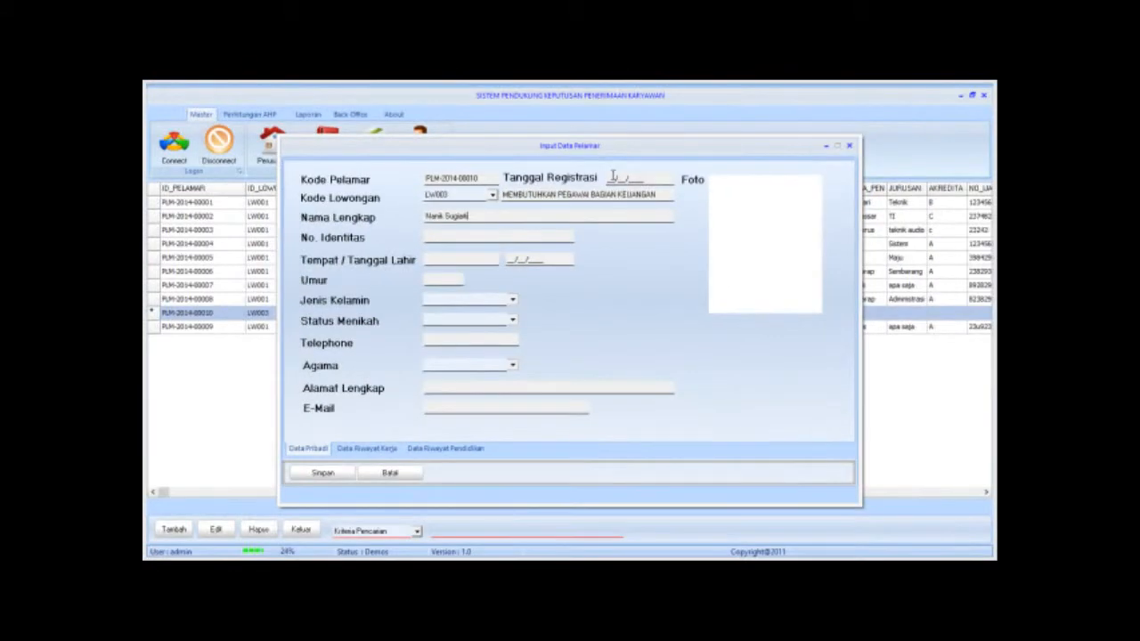
{"action": "left_click", "coordinate": [613, 176]}
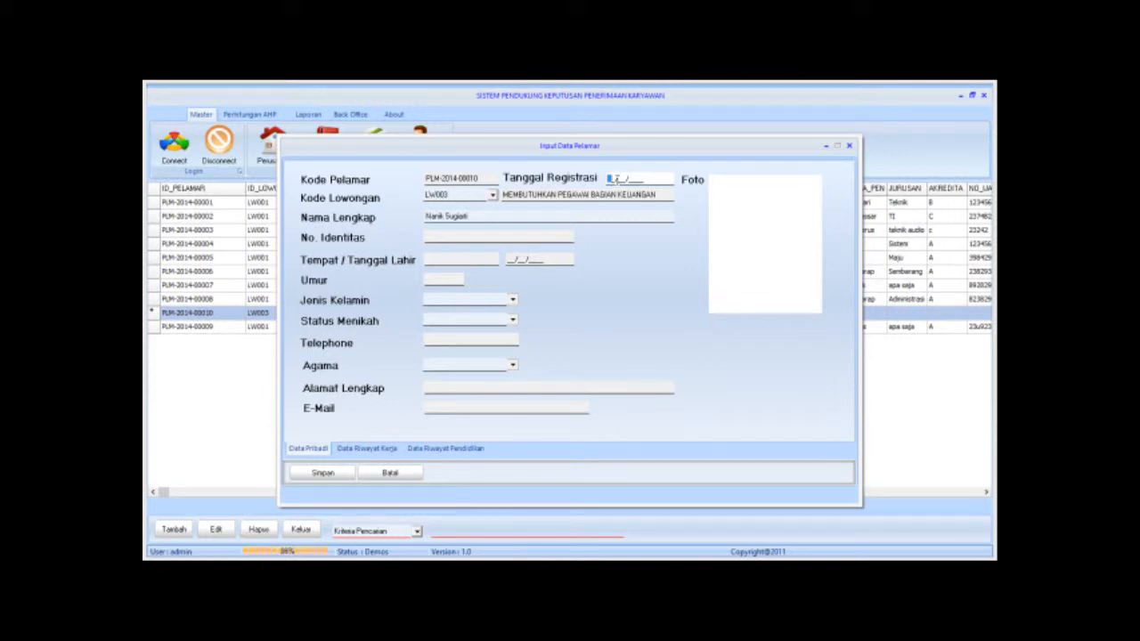
{"action": "type", "text": "05/05/2014"}
{"action": "key", "text": "Tab"}
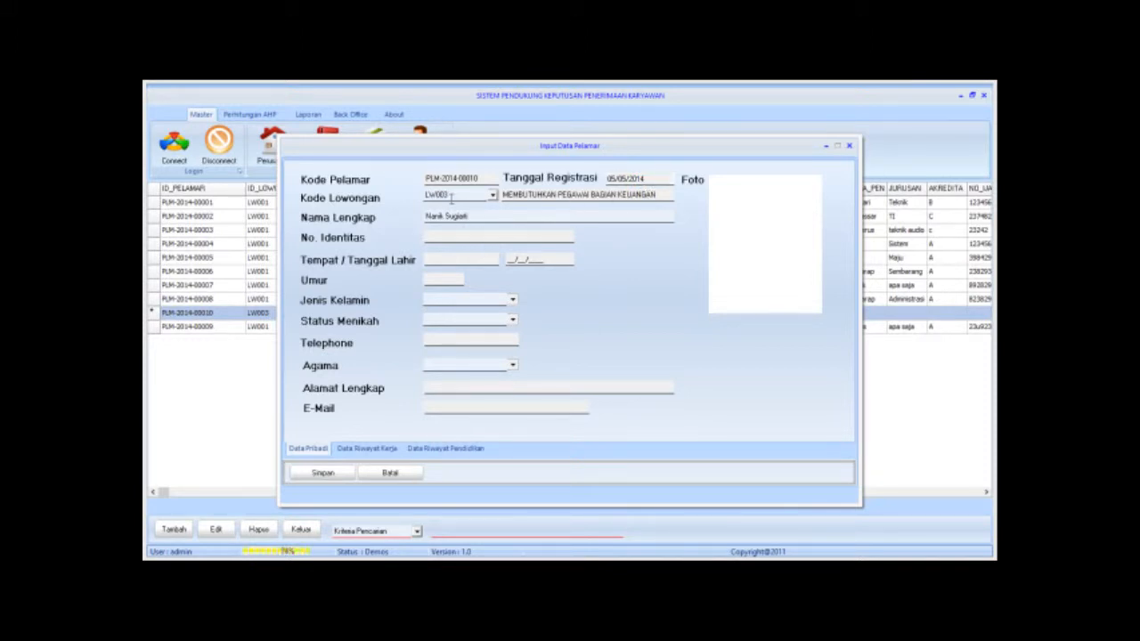
{"action": "left_click", "coordinate": [488, 194]}
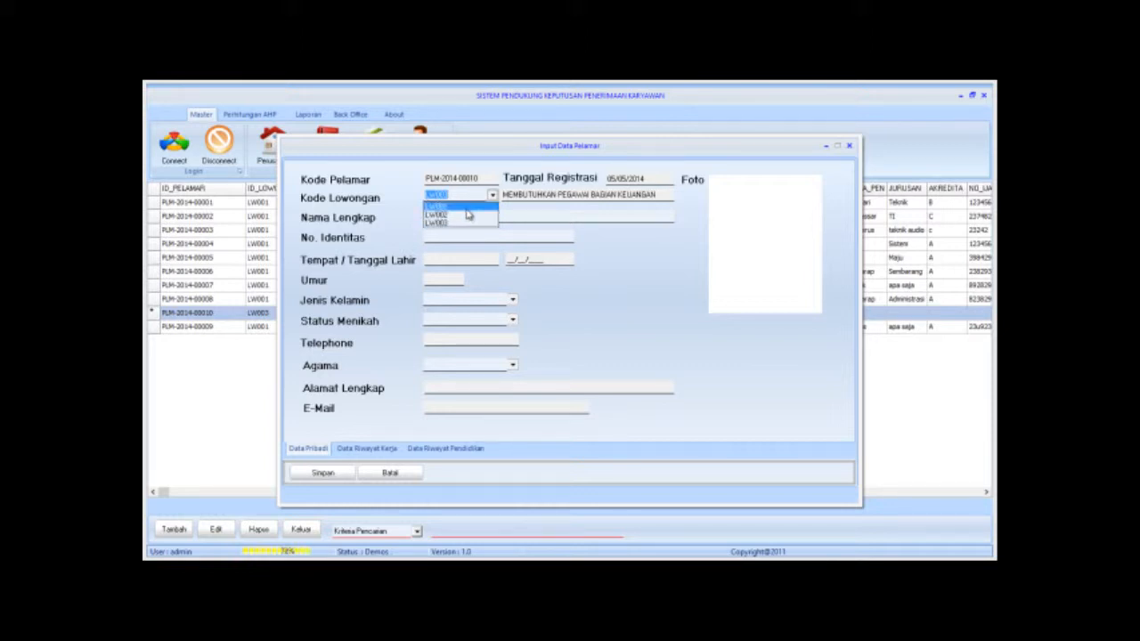
{"action": "left_click", "coordinate": [468, 213]}
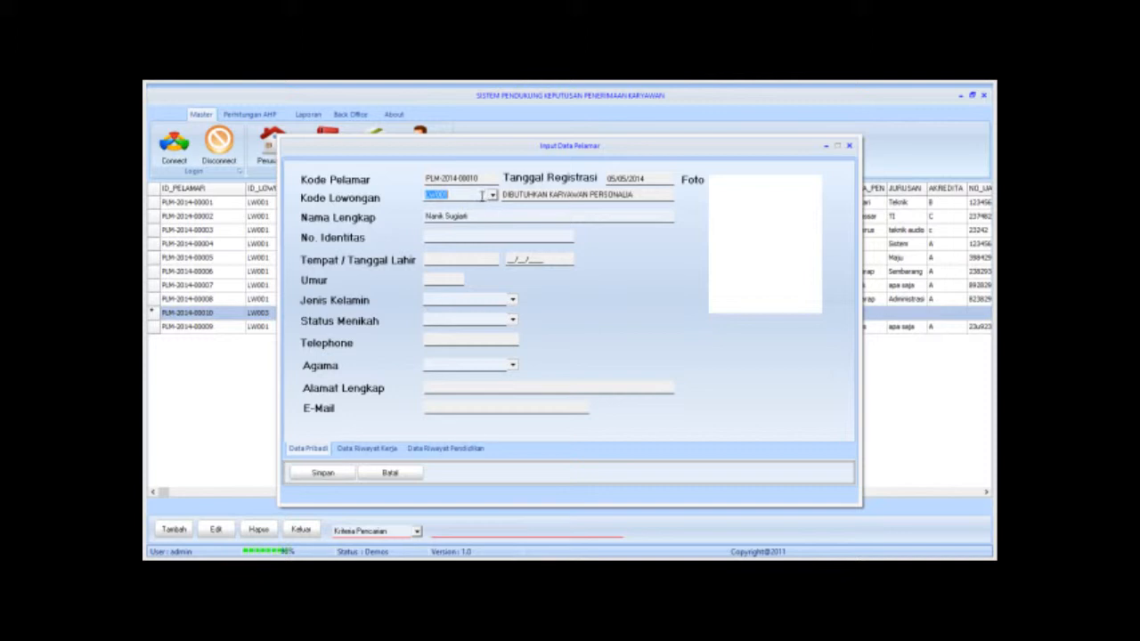
Enter the applicant's identity number, birthplace Surabaya, birth date and age 25.
{"action": "left_click", "coordinate": [426, 237]}
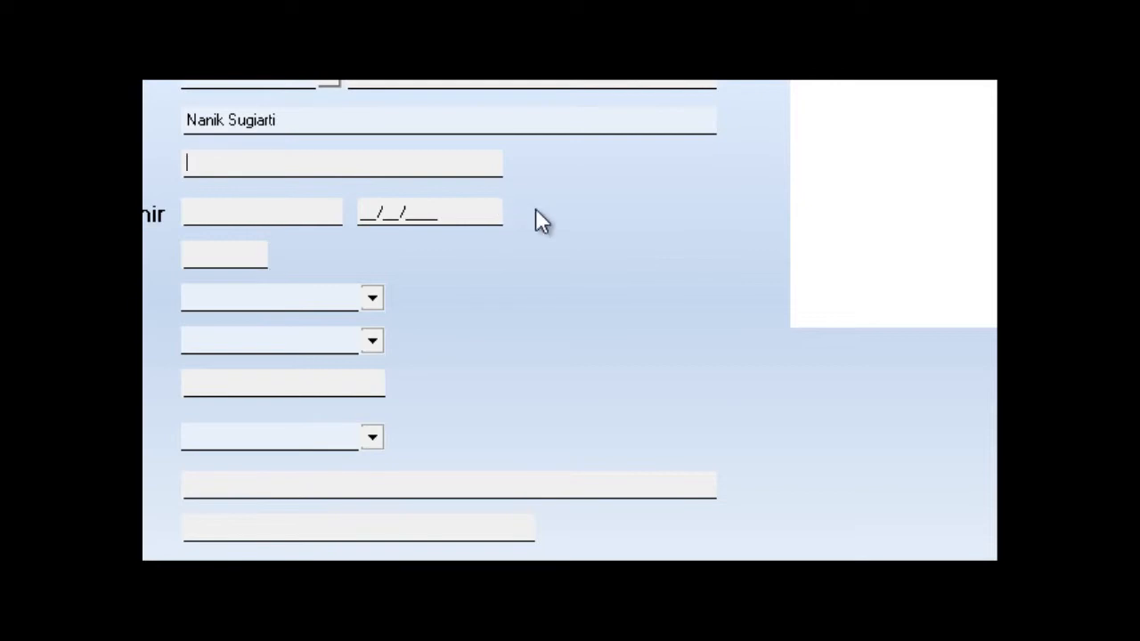
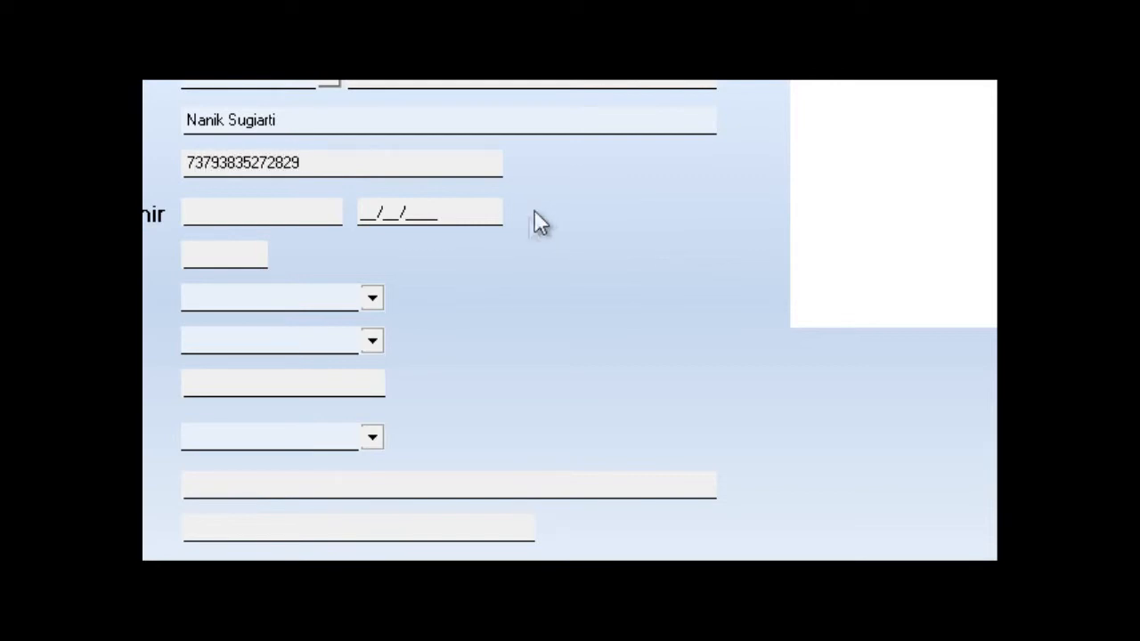
{"action": "left_click", "coordinate": [245, 215]}
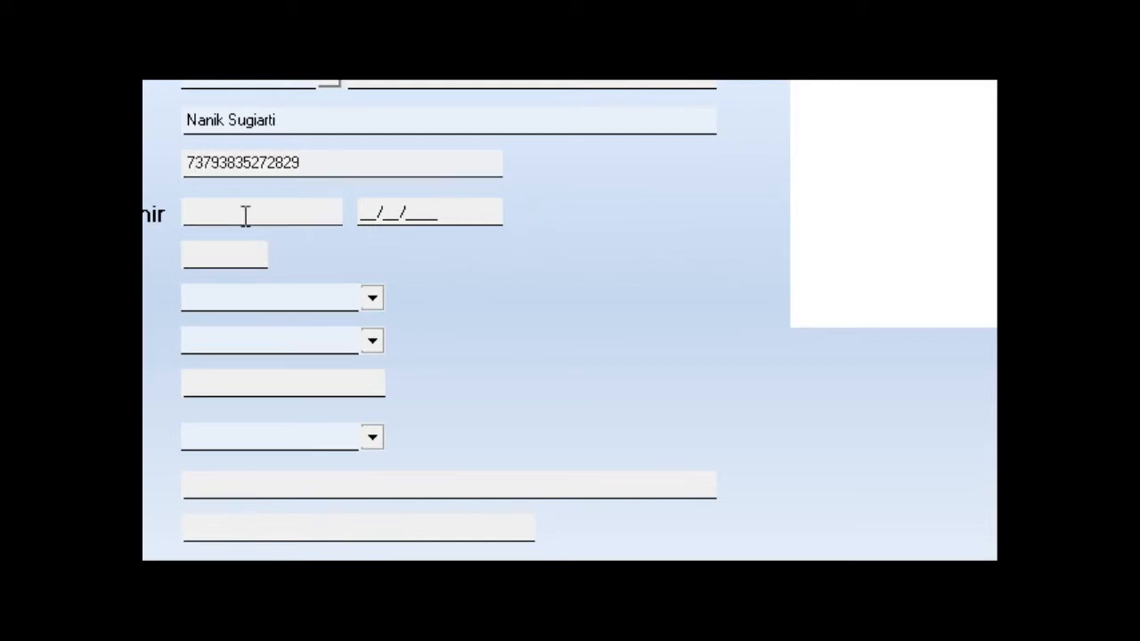
{"action": "type", "text": "s"}
{"action": "key", "text": "BackSpace"}
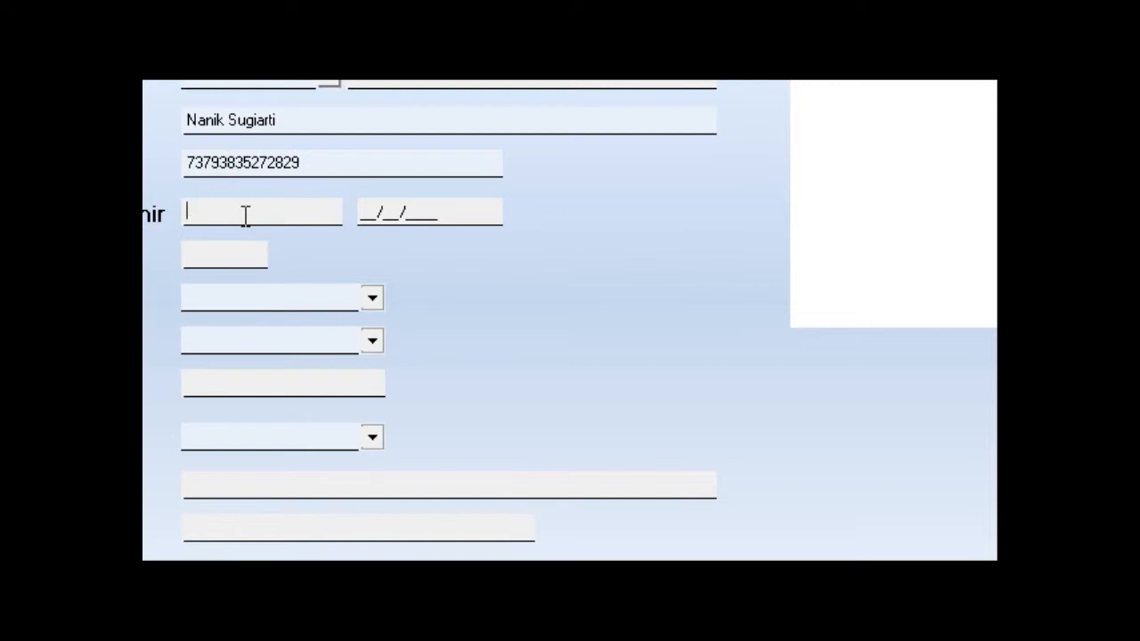
{"action": "type", "text": "Surabaya"}
{"action": "left_click", "coordinate": [375, 216]}
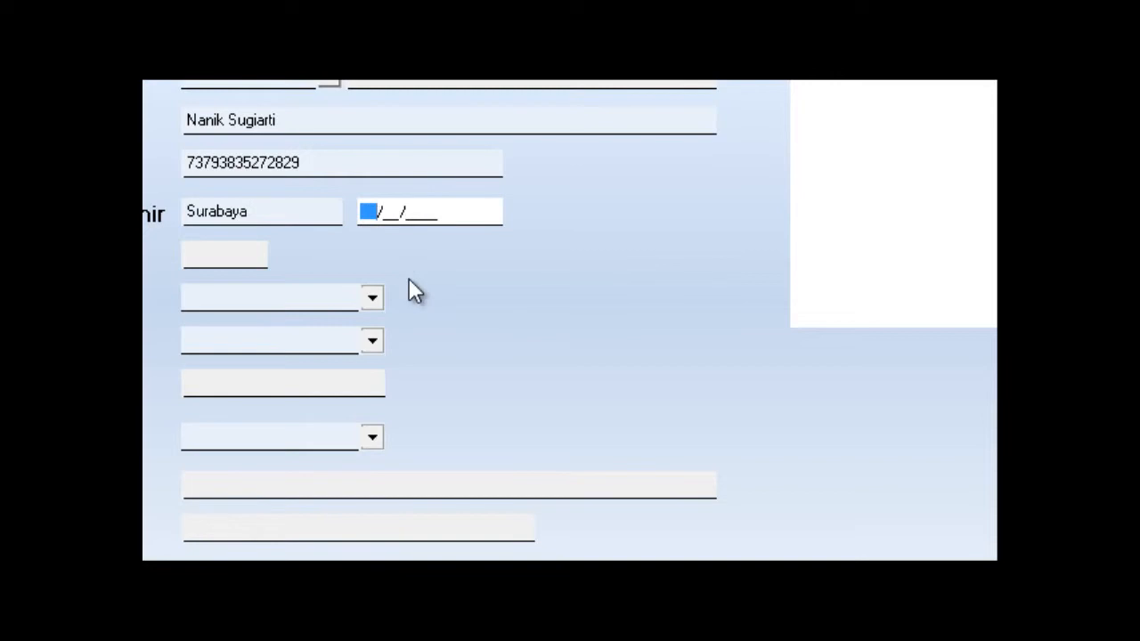
{"action": "type", "text": "16/06/"}
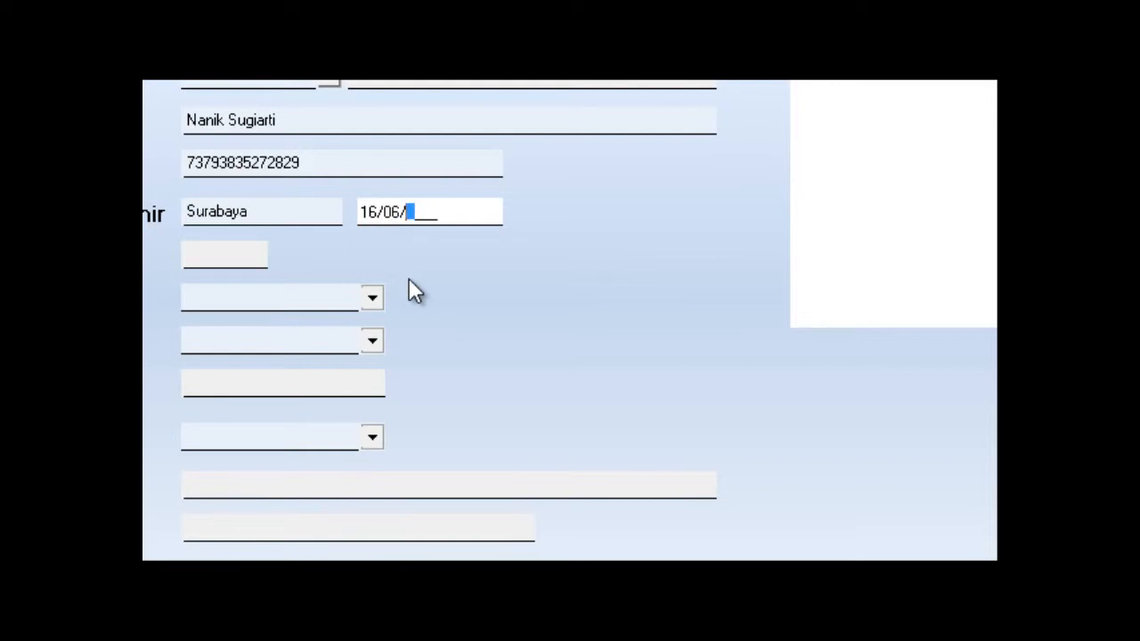
{"action": "type", "text": "1988"}
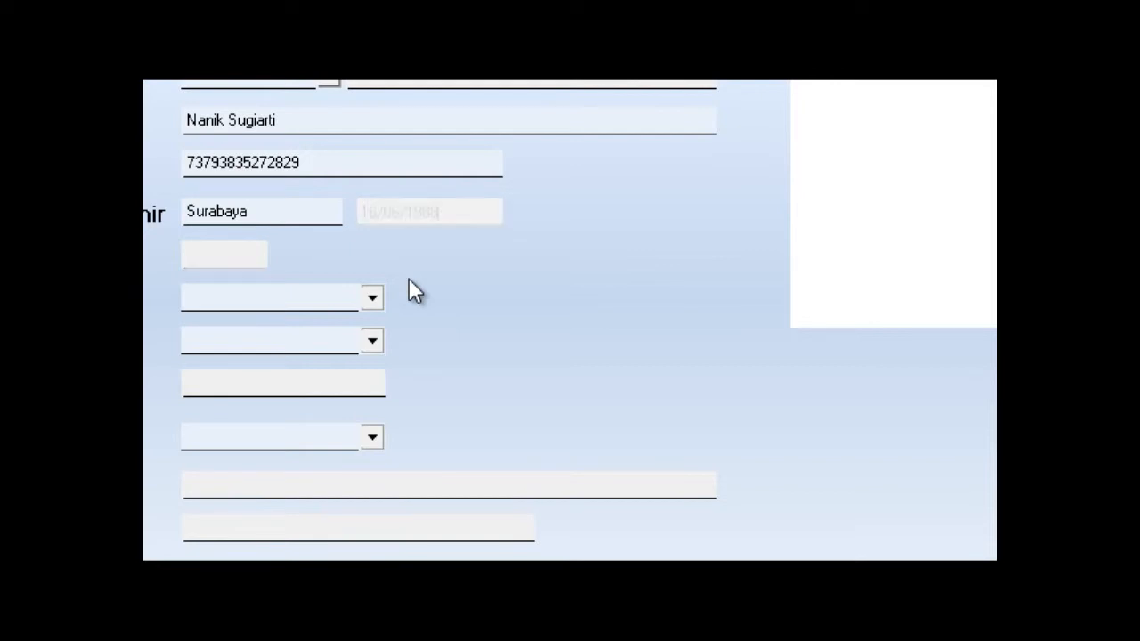
{"action": "key", "text": "Tab"}
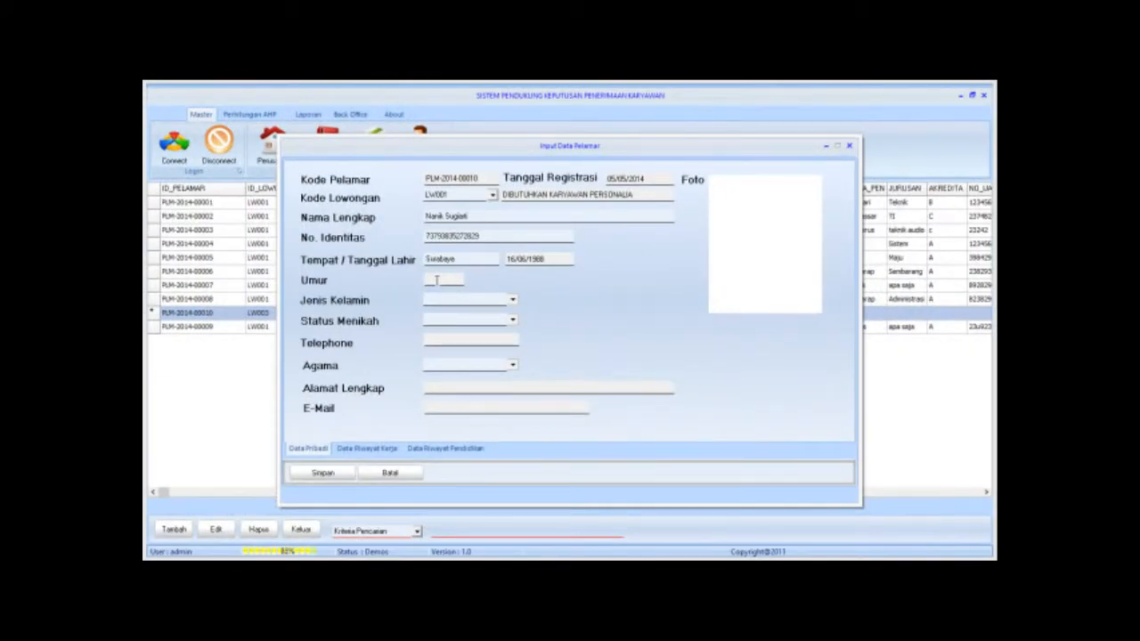
{"action": "type", "text": "25"}
Set gender WANITA, marital status MENIKAH, the phone number and religion ISLAM.
{"action": "left_click", "coordinate": [512, 300]}
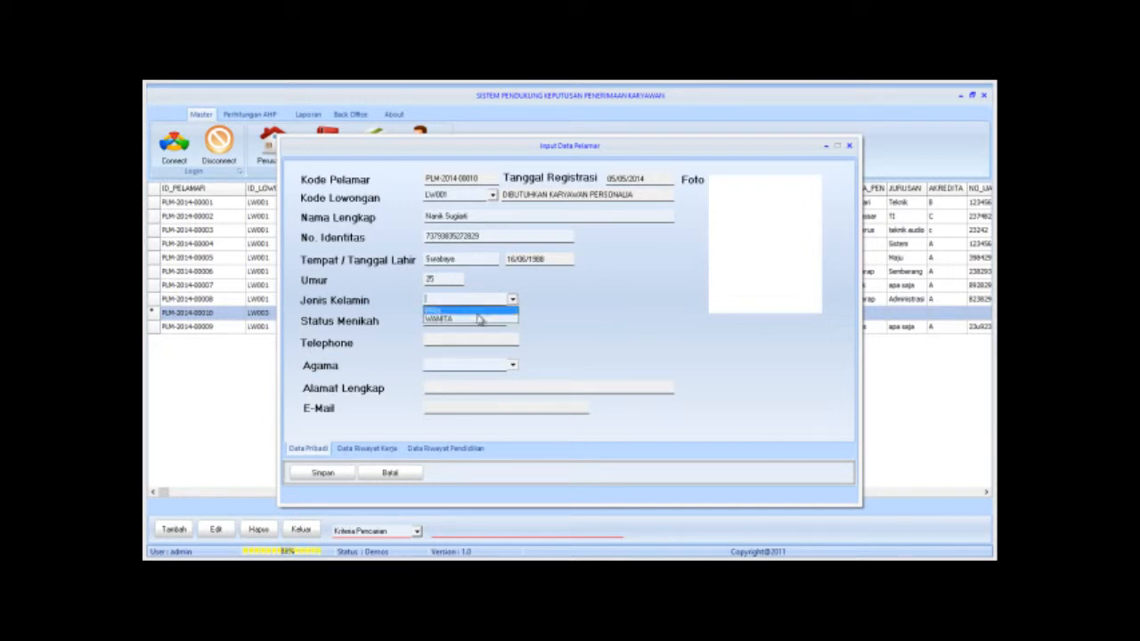
{"action": "left_click", "coordinate": [477, 318]}
{"action": "left_click", "coordinate": [512, 320]}
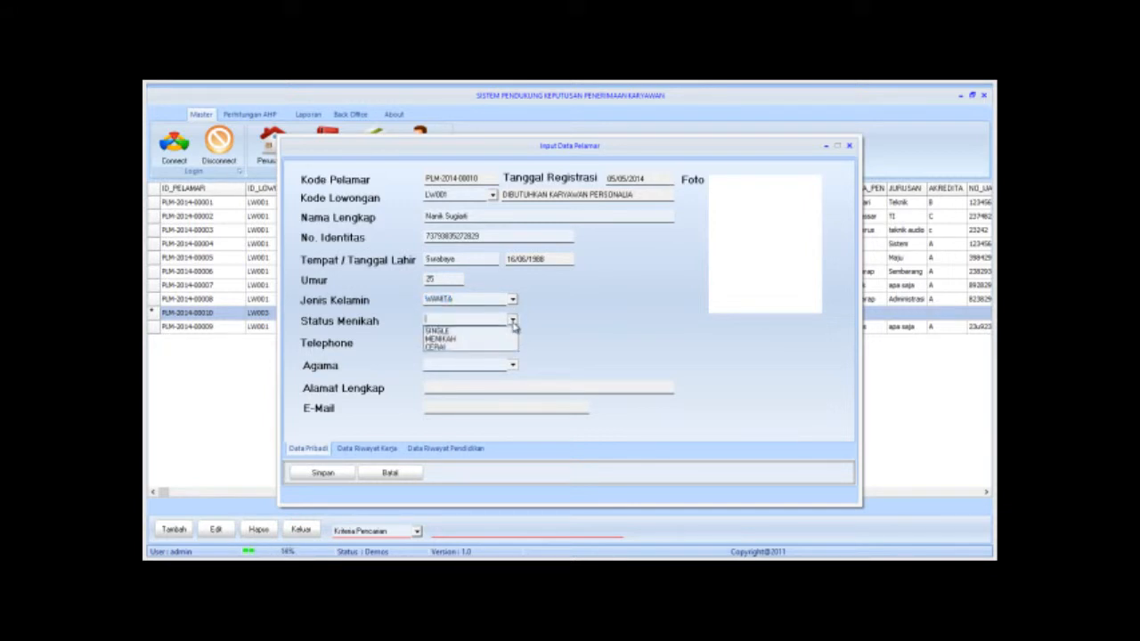
{"action": "left_click", "coordinate": [465, 338]}
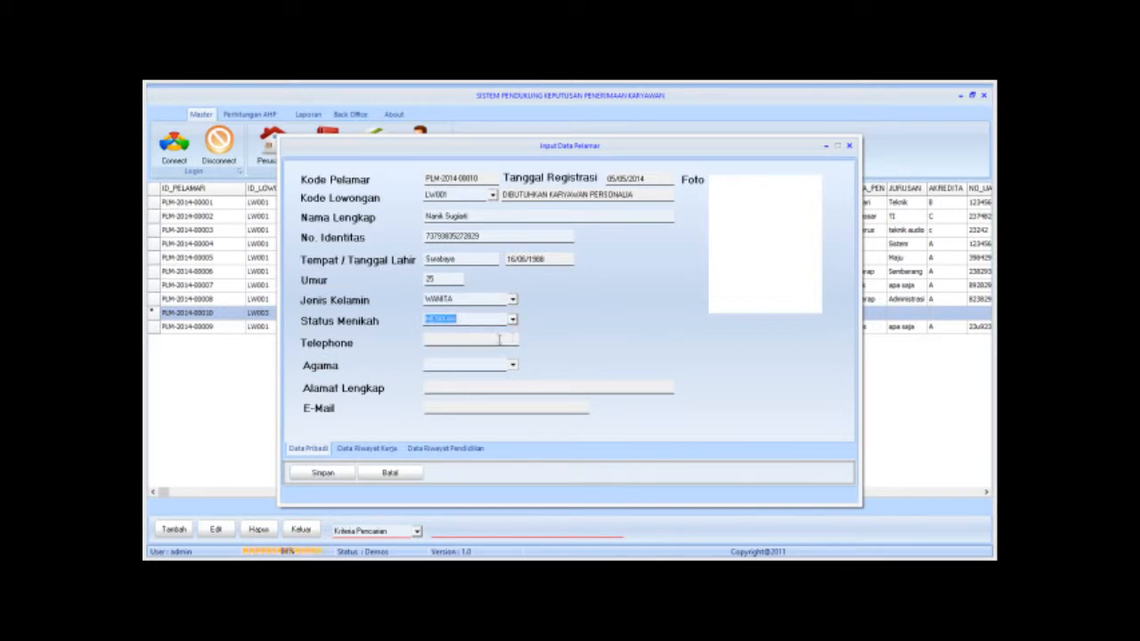
{"action": "left_click", "coordinate": [498, 339]}
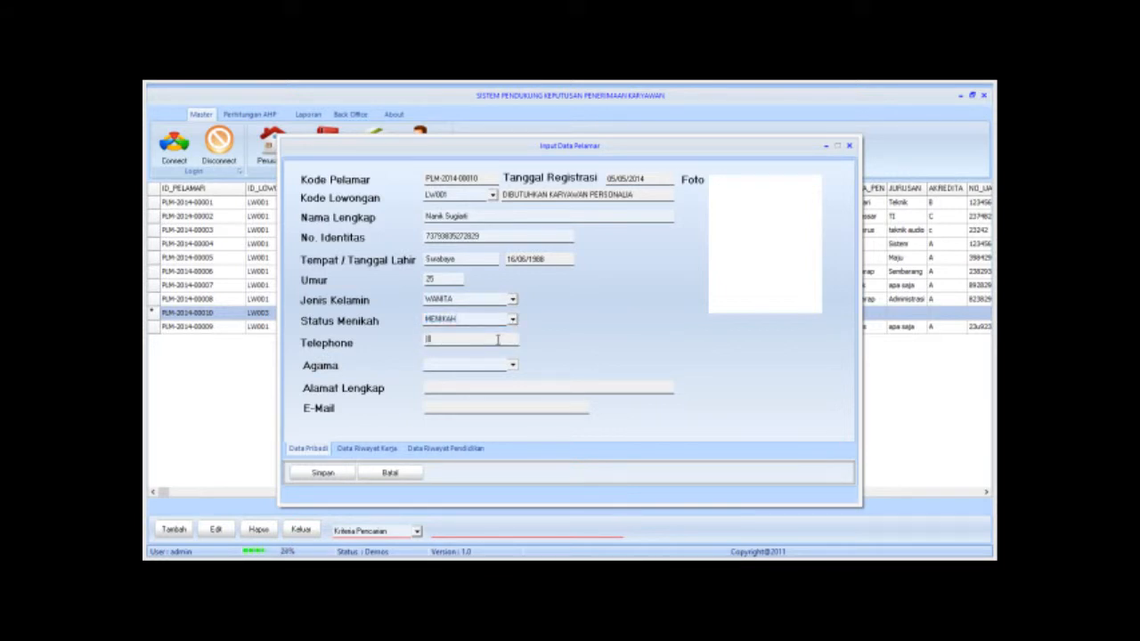
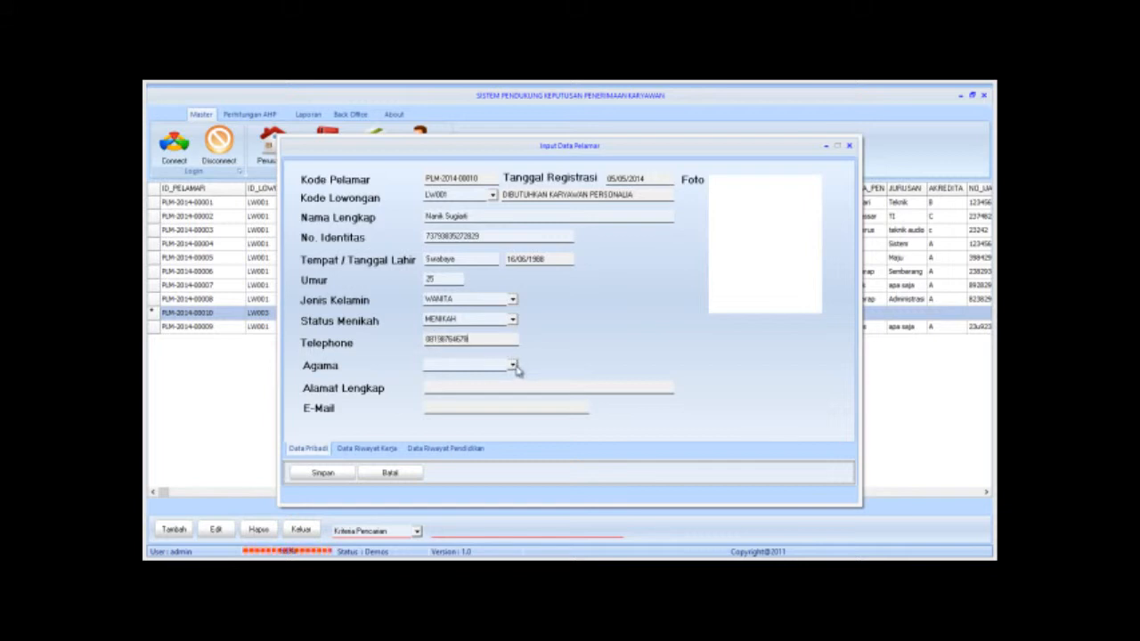
{"action": "left_click", "coordinate": [515, 366]}
{"action": "left_click", "coordinate": [513, 366]}
{"action": "left_click", "coordinate": [490, 376]}
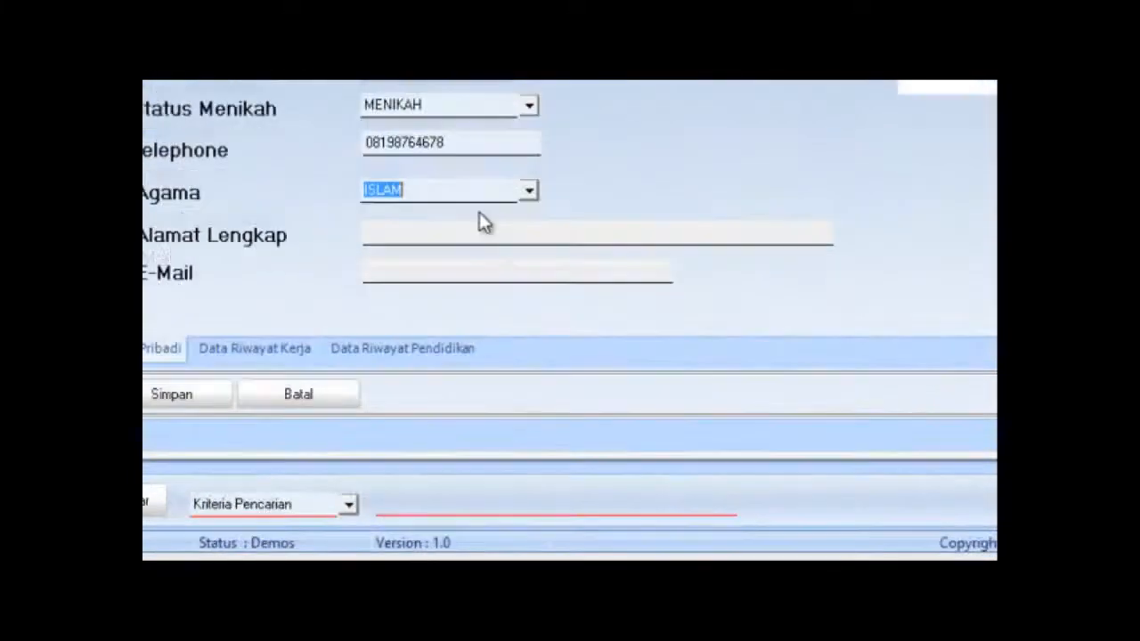
Fill in the applicant's home address and start typing the e-mail address.
{"action": "left_click", "coordinate": [471, 389]}
{"action": "type", "text": "j"}
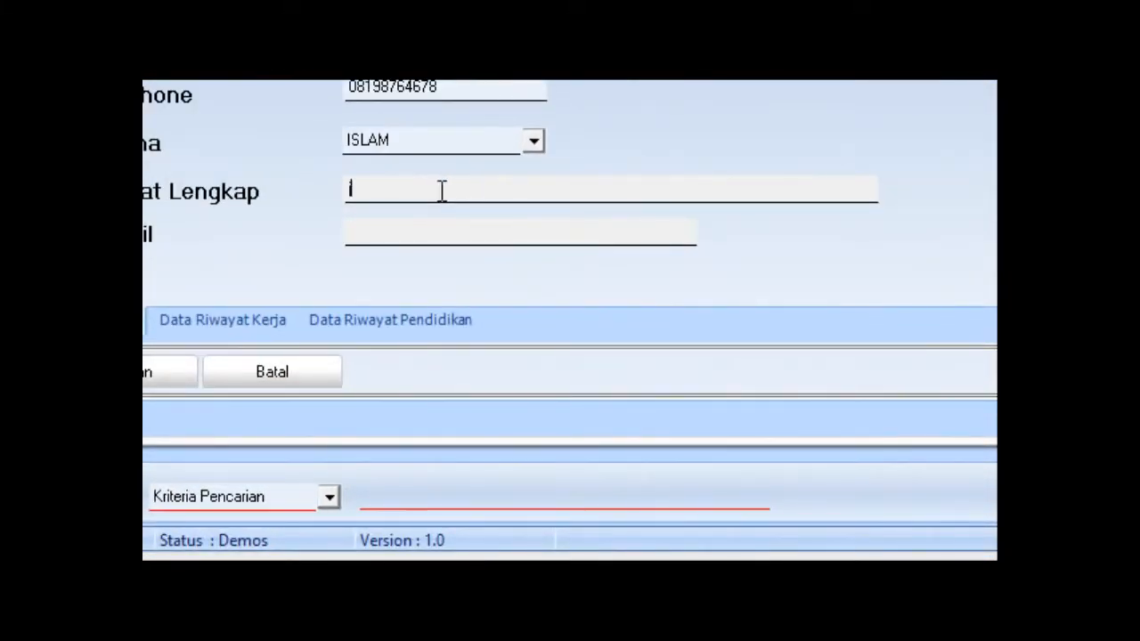
{"action": "type", "text": "l perintis kemerdekaan"}
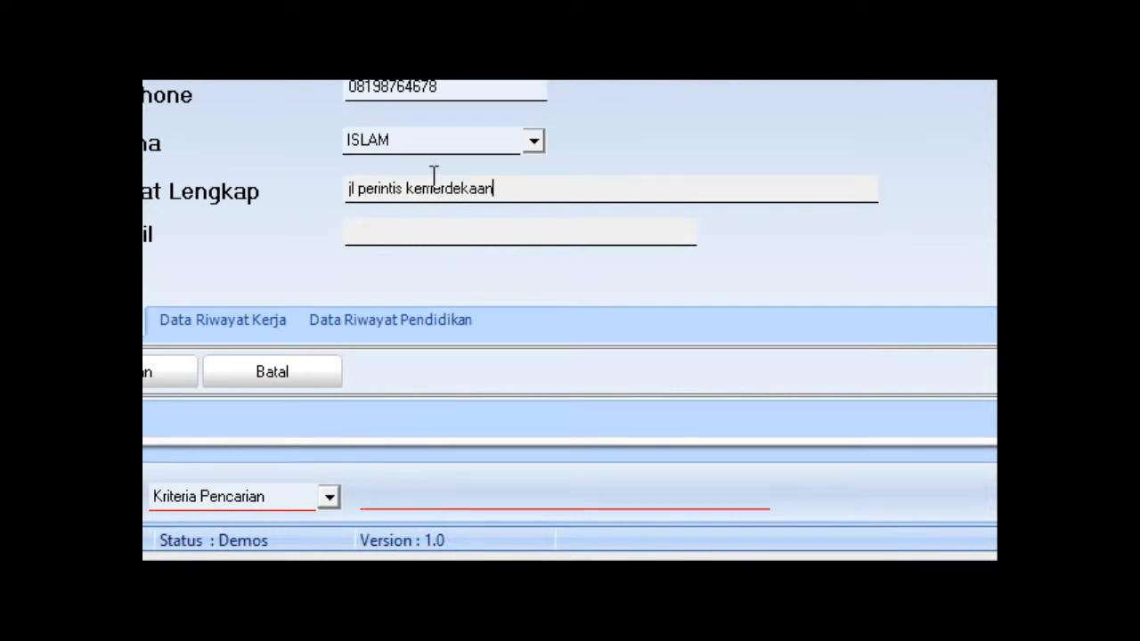
{"action": "left_click", "coordinate": [442, 233]}
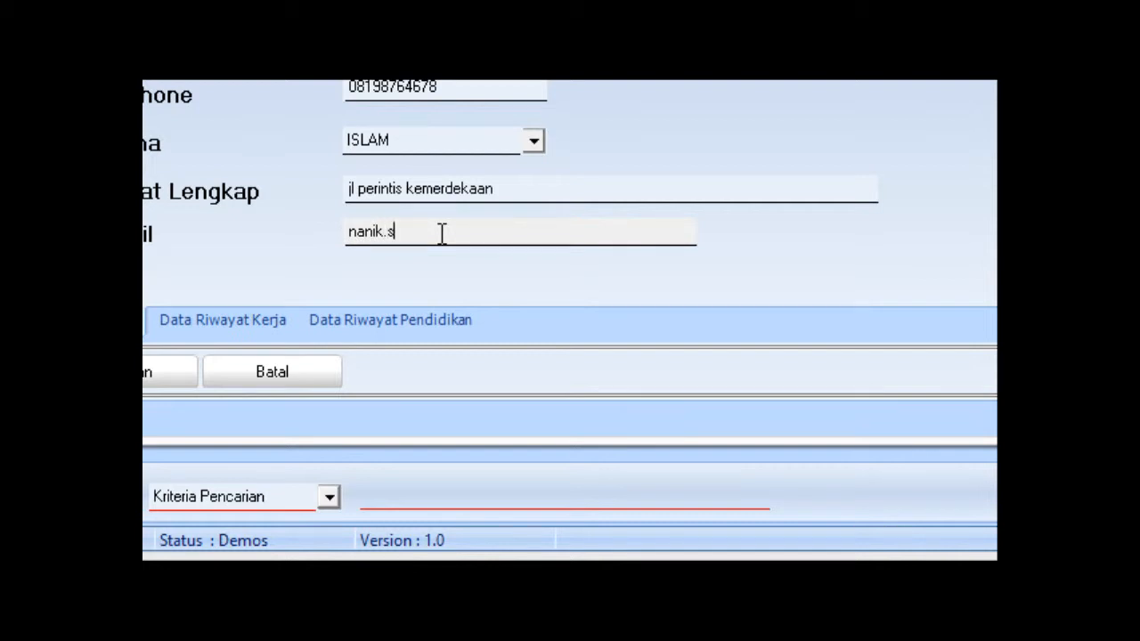
On the work history page, enter PT Telkom Indonesia, its address, position Staff and department Administrasi.
{"action": "left_click", "coordinate": [230, 325]}
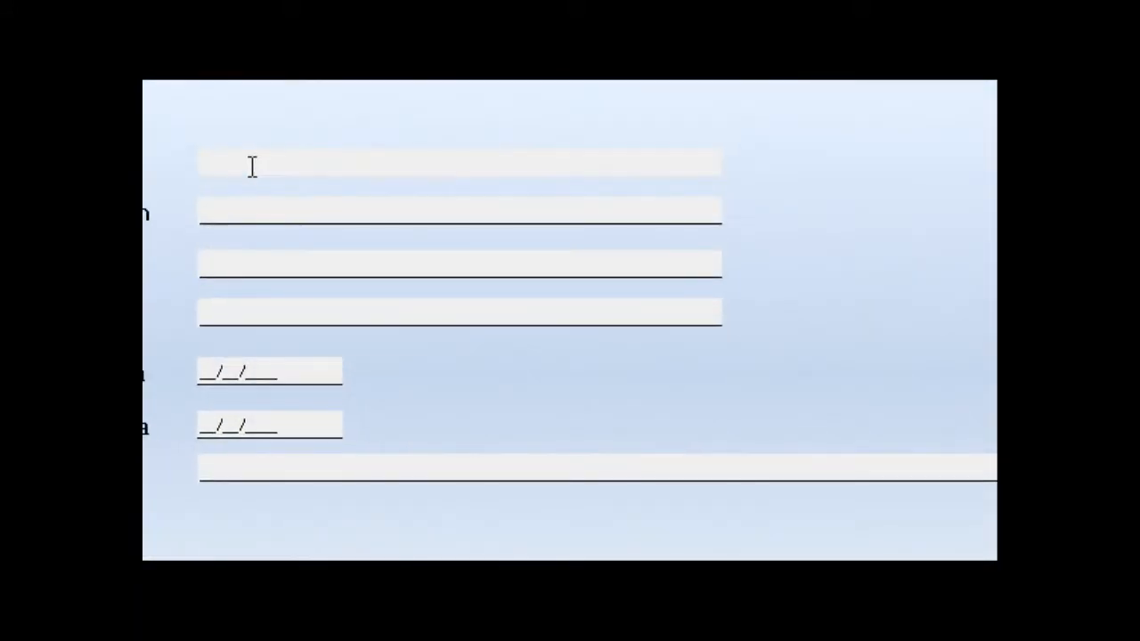
{"action": "left_click", "coordinate": [252, 167]}
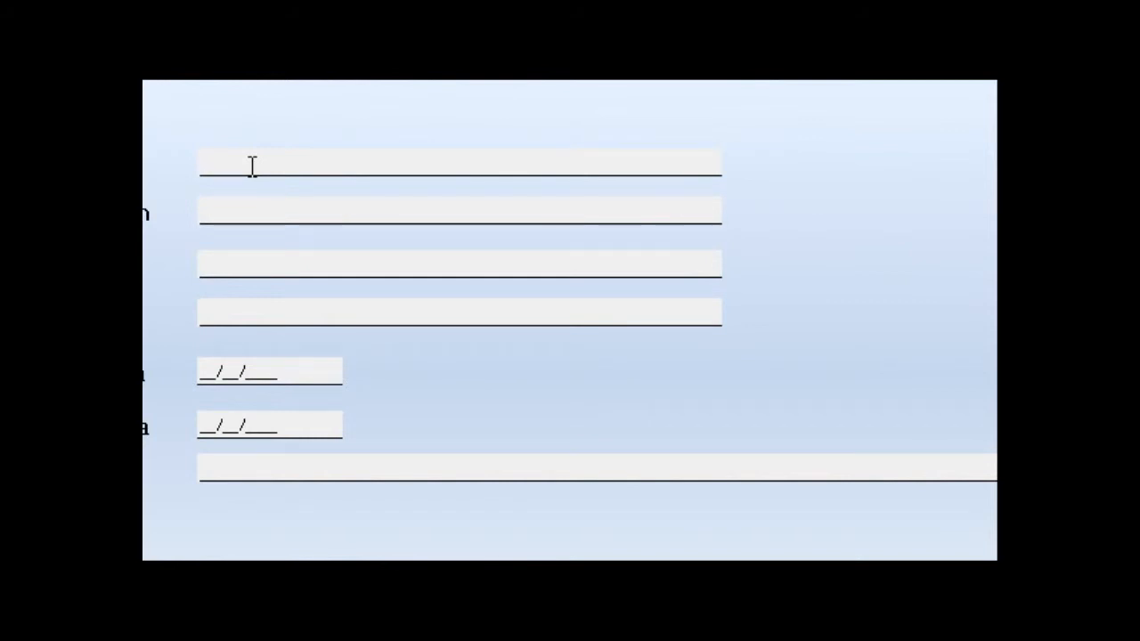
{"action": "type", "text": "PT Telkom Indonesia"}
{"action": "left_click", "coordinate": [230, 214]}
{"action": "type", "text": "Jl. "}
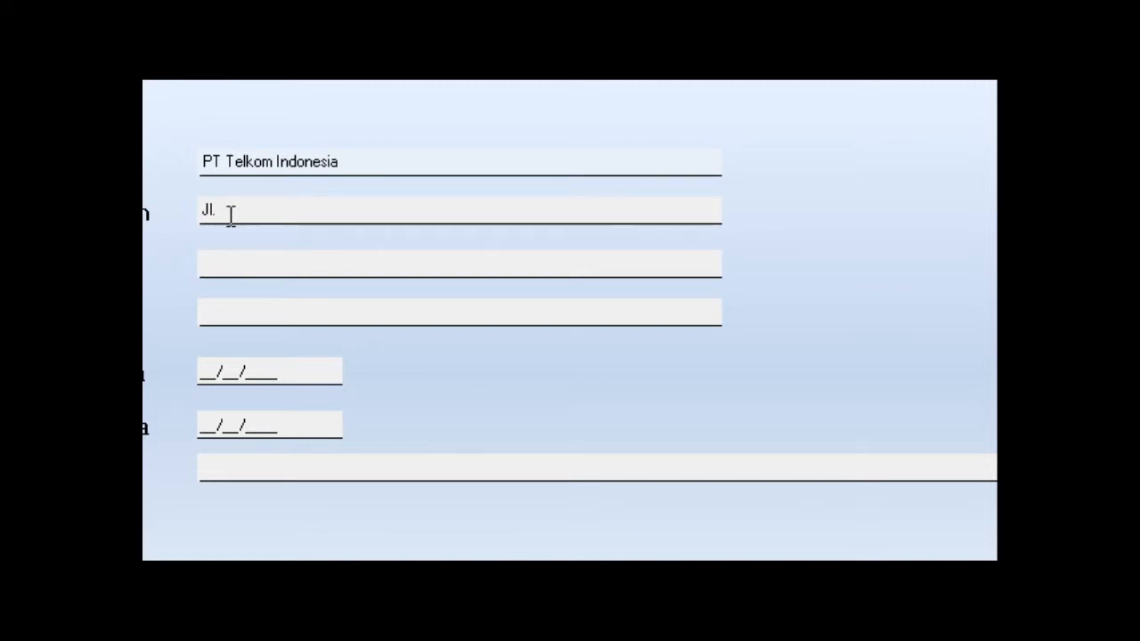
{"action": "type", "text": "A.P.Pettarani"}
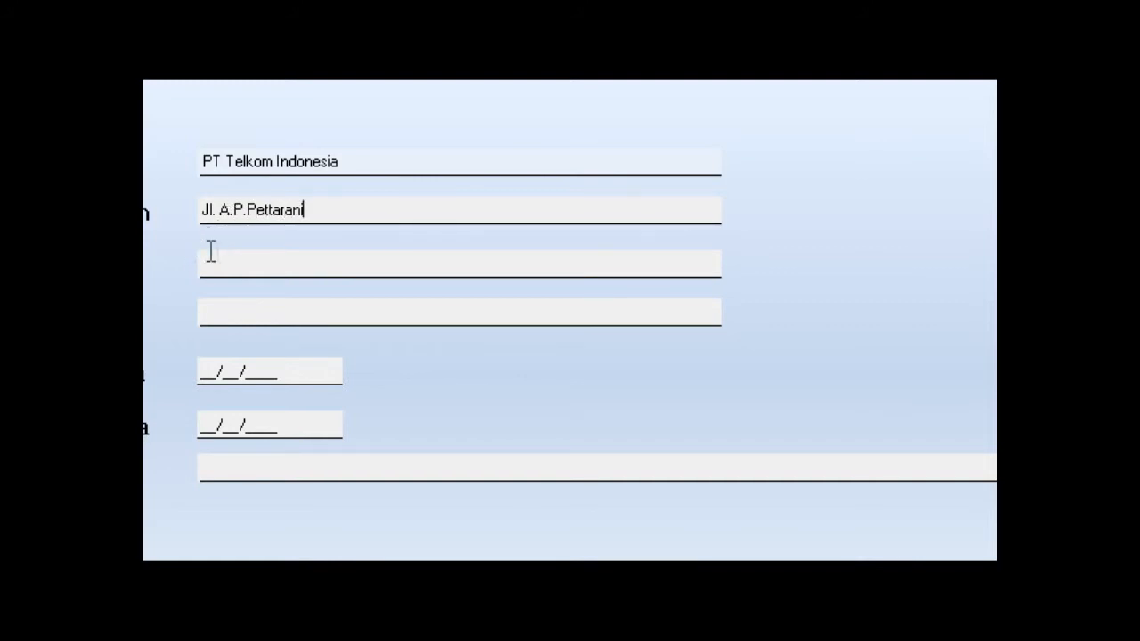
{"action": "left_click", "coordinate": [224, 261]}
{"action": "type", "text": "Staff"}
{"action": "left_click", "coordinate": [218, 313]}
{"action": "type", "text": "Administrasoi"}
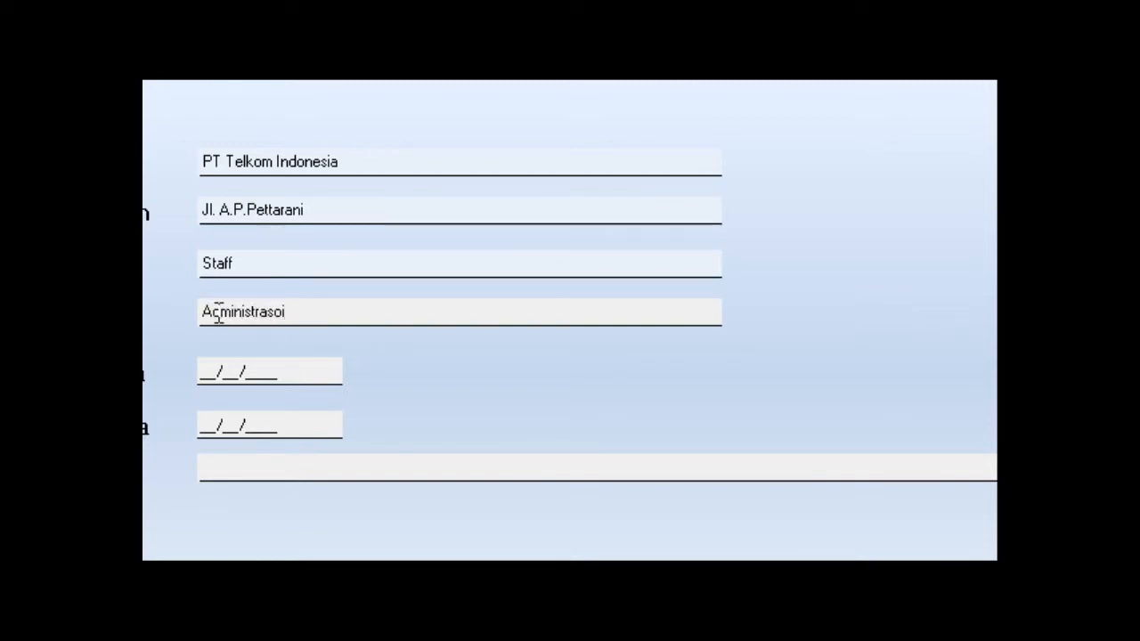
{"action": "key", "text": "BackSpace"}
{"action": "key", "text": "BackSpace"}
{"action": "type", "text": "i"}
{"action": "key", "text": "Tab"}
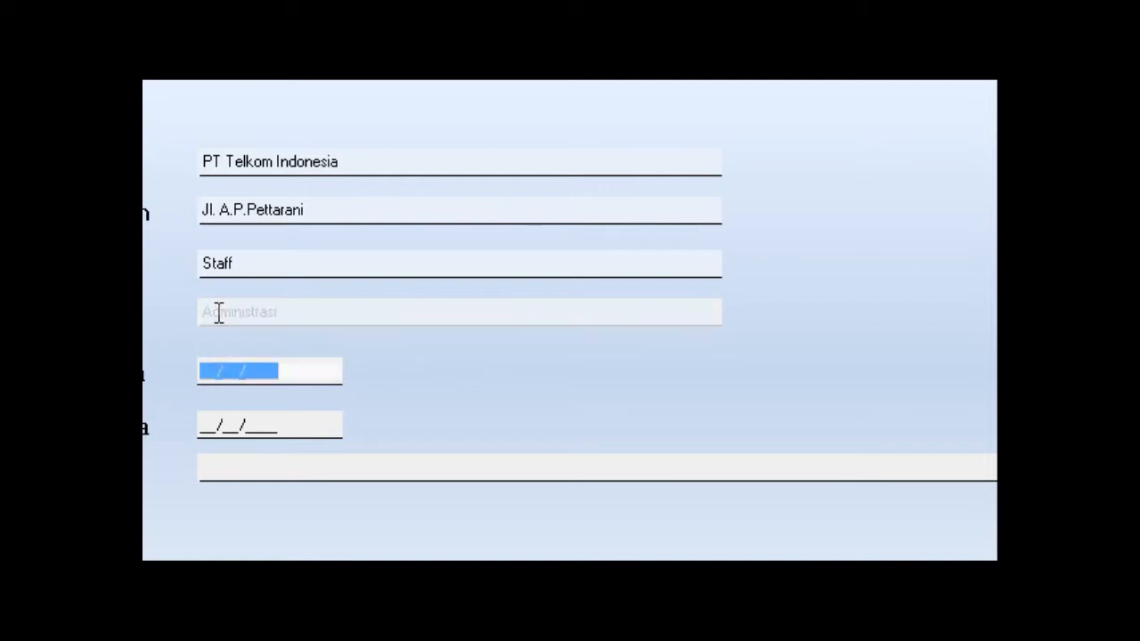
Set the work start date to 22/01/2011.
{"action": "left_click", "coordinate": [209, 372]}
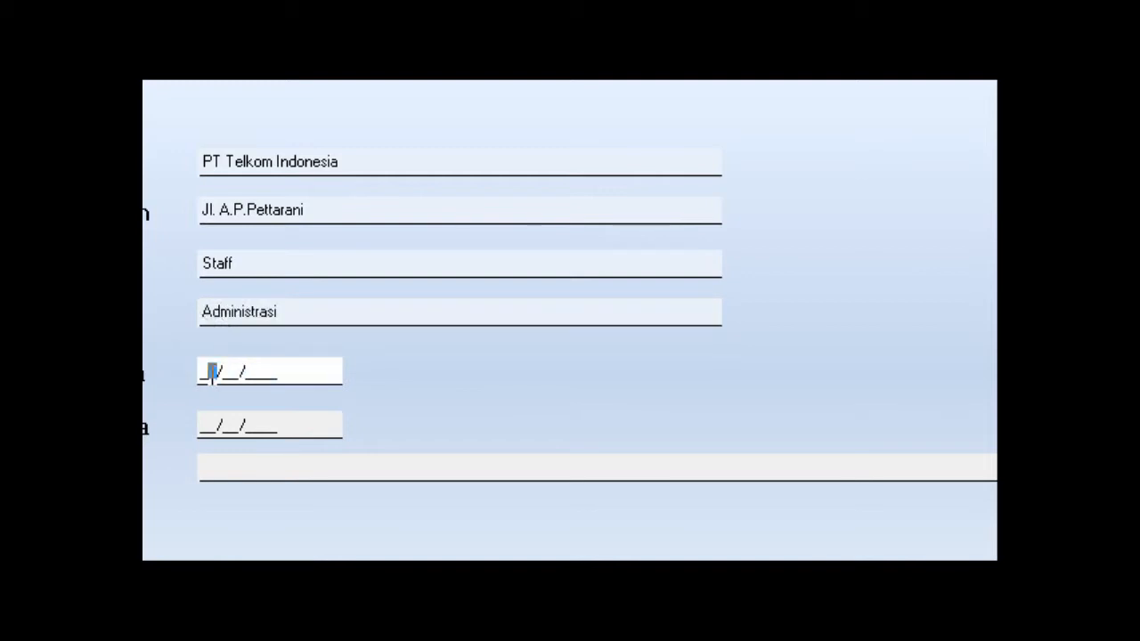
{"action": "type", "text": "2"}
{"action": "key", "text": "Left"}
{"action": "key", "text": "Left"}
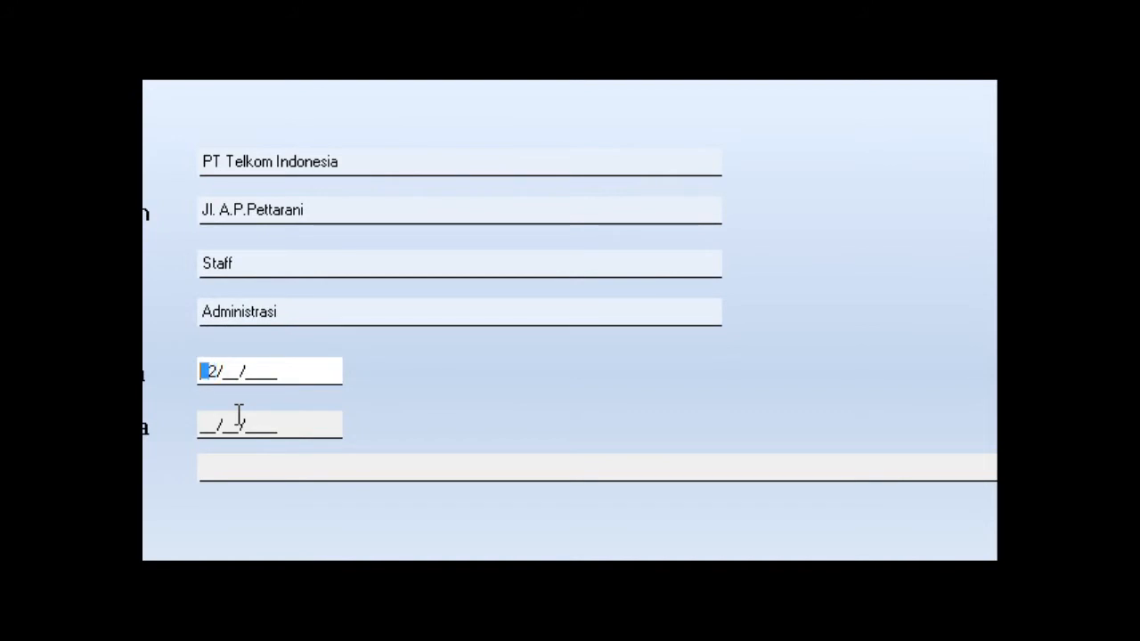
{"action": "type", "text": "2"}
{"action": "left_click", "coordinate": [241, 370]}
{"action": "type", "text": "22"}
{"action": "key", "text": "Left"}
{"action": "key", "text": "Left"}
{"action": "key", "text": "Right"}
{"action": "left_click", "coordinate": [239, 375]}
{"action": "key", "text": "Left"}
{"action": "type", "text": "0"}
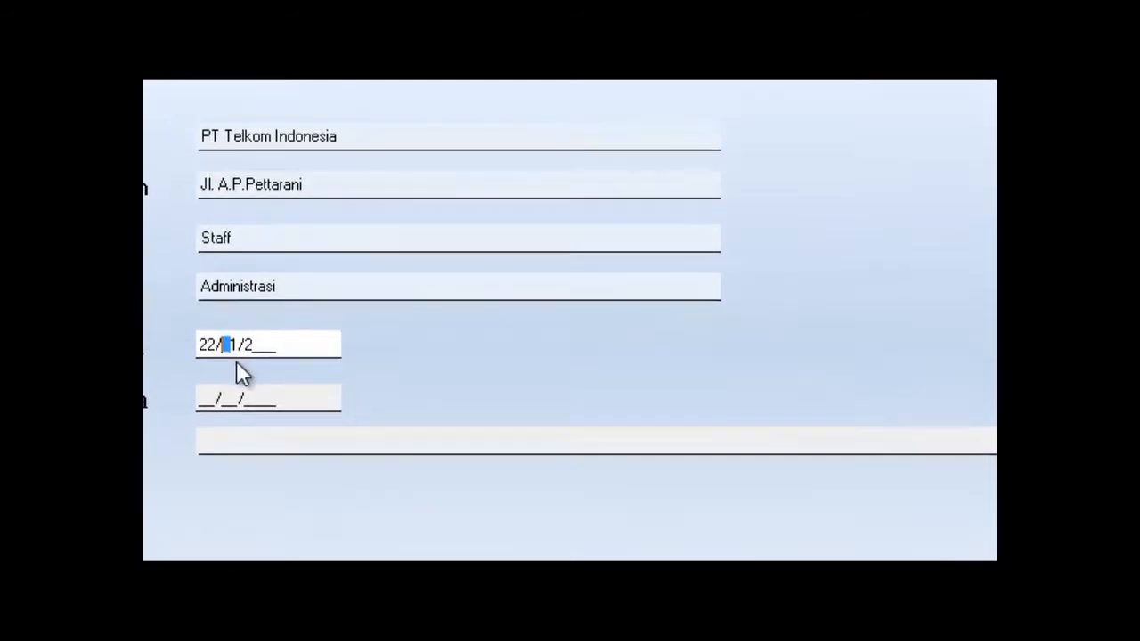
{"action": "scroll", "coordinate": [227, 191], "scroll_direction": "down", "scroll_amount": 3}
{"action": "left_click", "coordinate": [242, 136]}
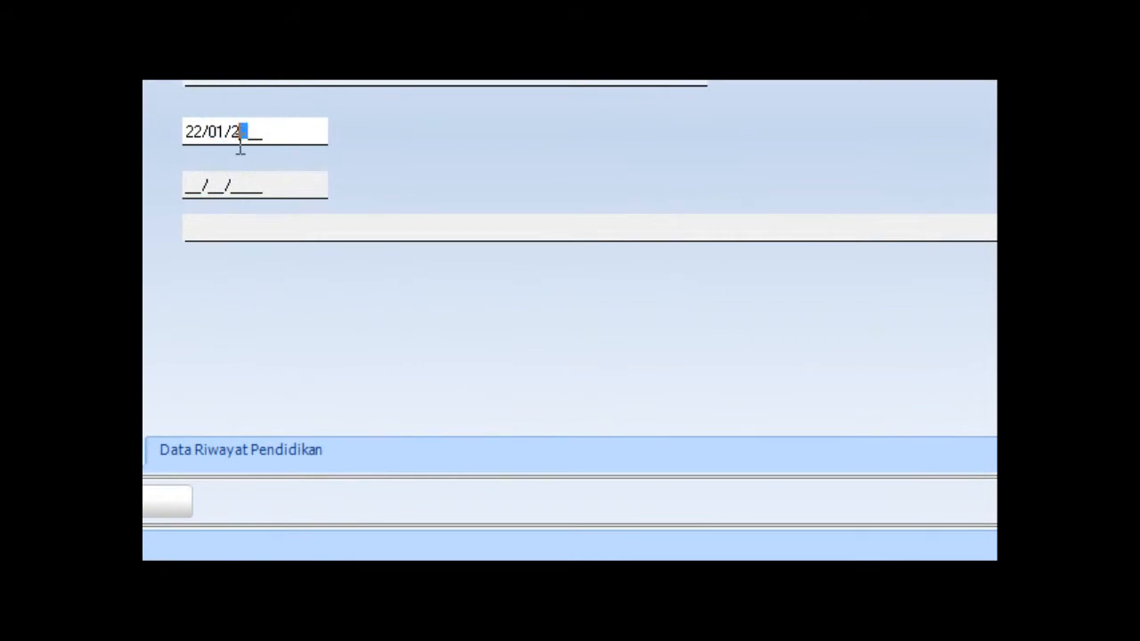
{"action": "type", "text": "011"}
Set the work end date to 12/12/2013 and add the remark 'efr5'.
{"action": "key", "text": "Tab"}
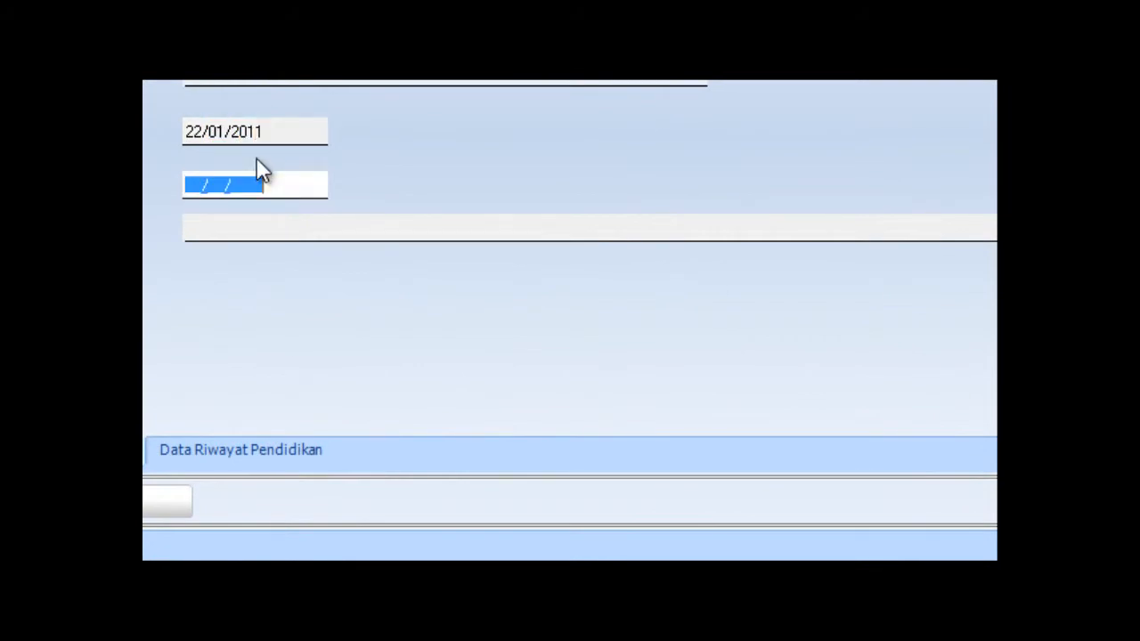
{"action": "type", "text": "12/12/"}
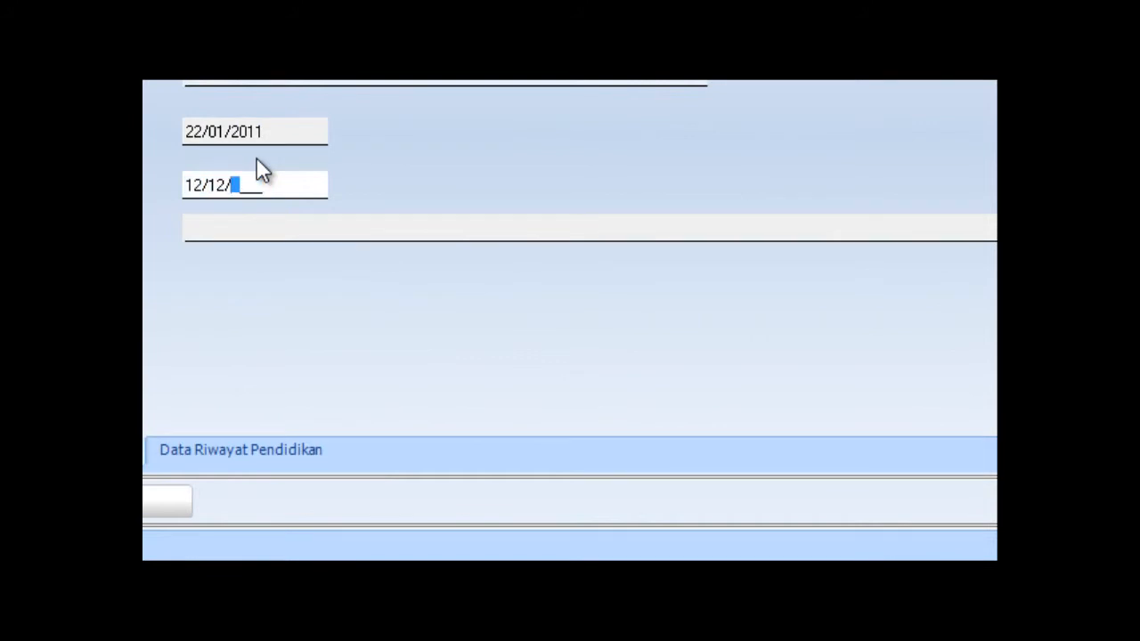
{"action": "type", "text": "2013"}
{"action": "key", "text": "Tab"}
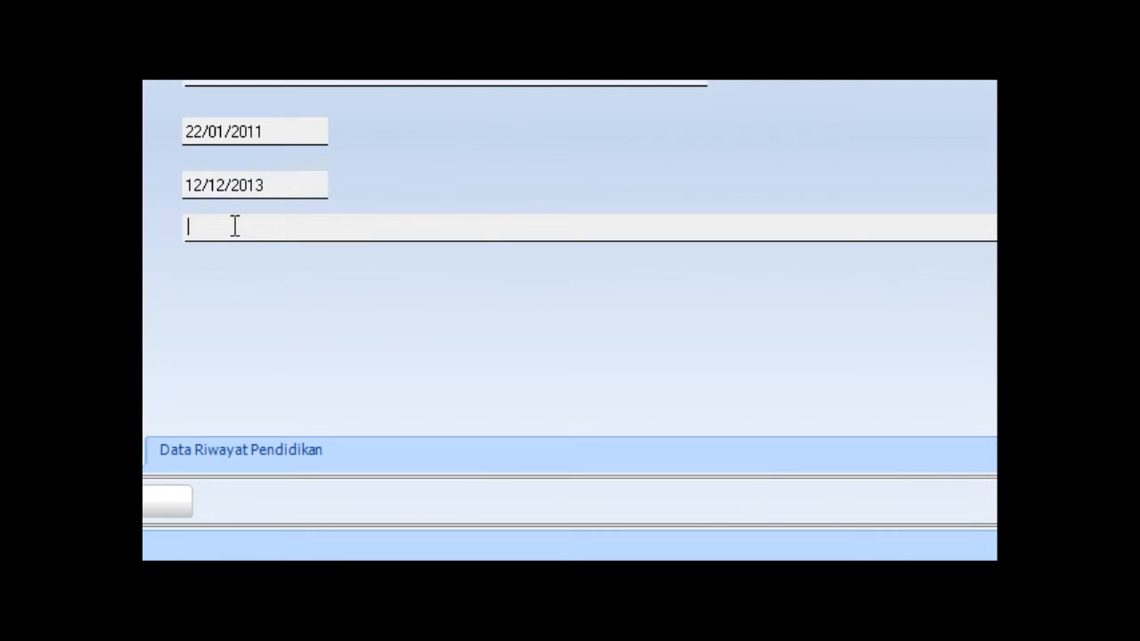
{"action": "type", "text": "efr5"}
{"action": "left_click", "coordinate": [236, 459]}
Enter institution 'universitas Hasanuddin', level S1, major Ekonomi and accreditation B.
{"action": "scroll", "coordinate": [203, 120], "scroll_direction": "up", "scroll_amount": 5}
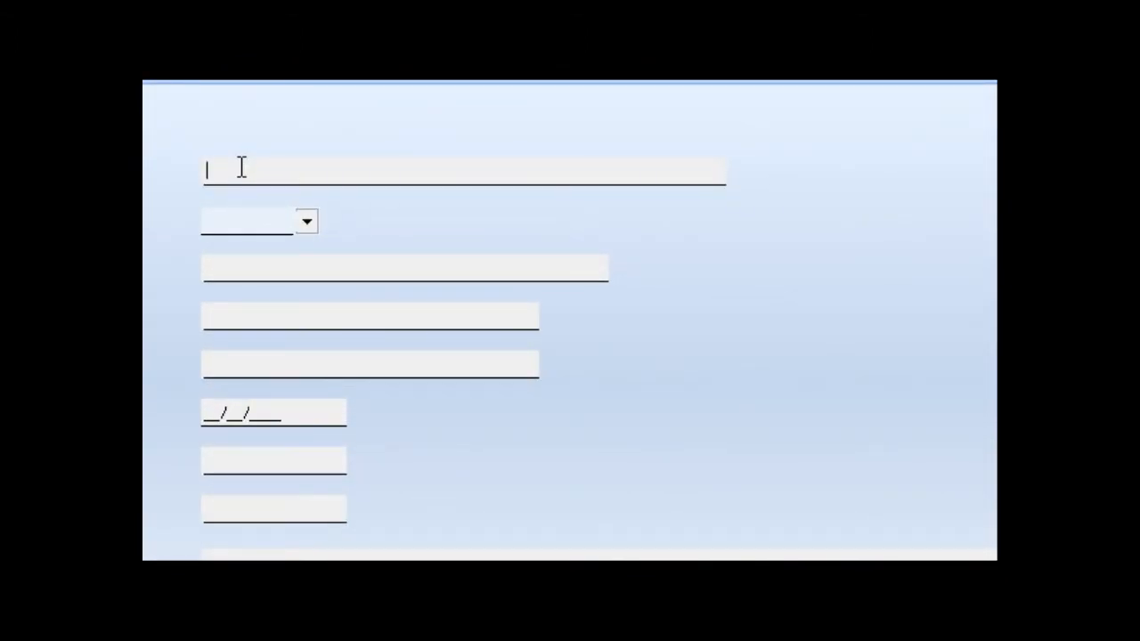
{"action": "type", "text": "universitas Hasanuddin"}
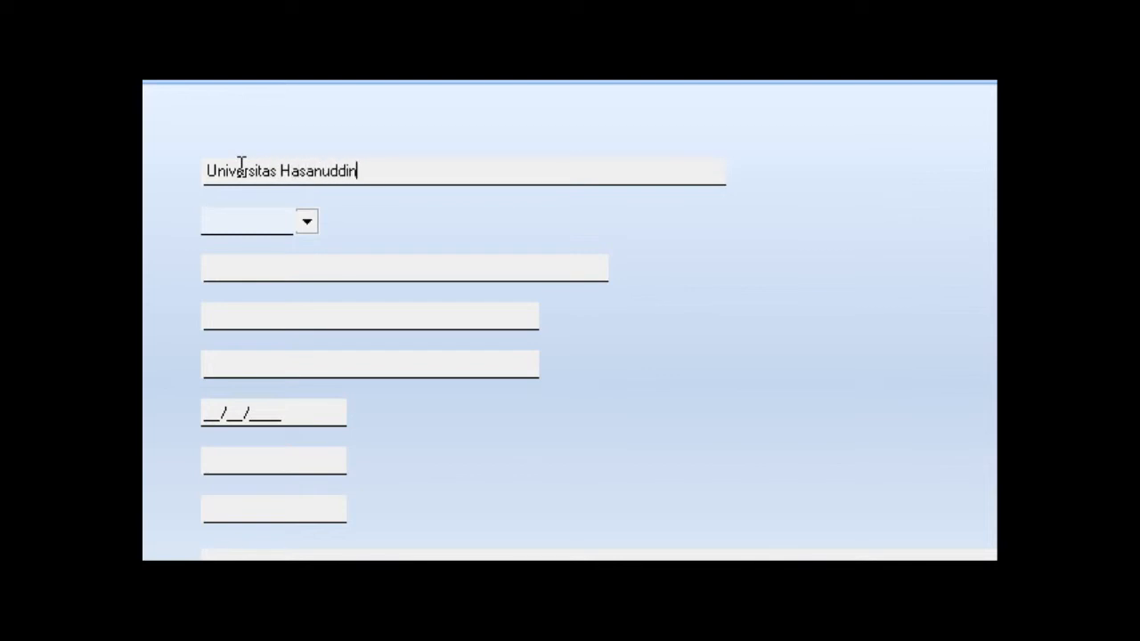
{"action": "left_click", "coordinate": [307, 221]}
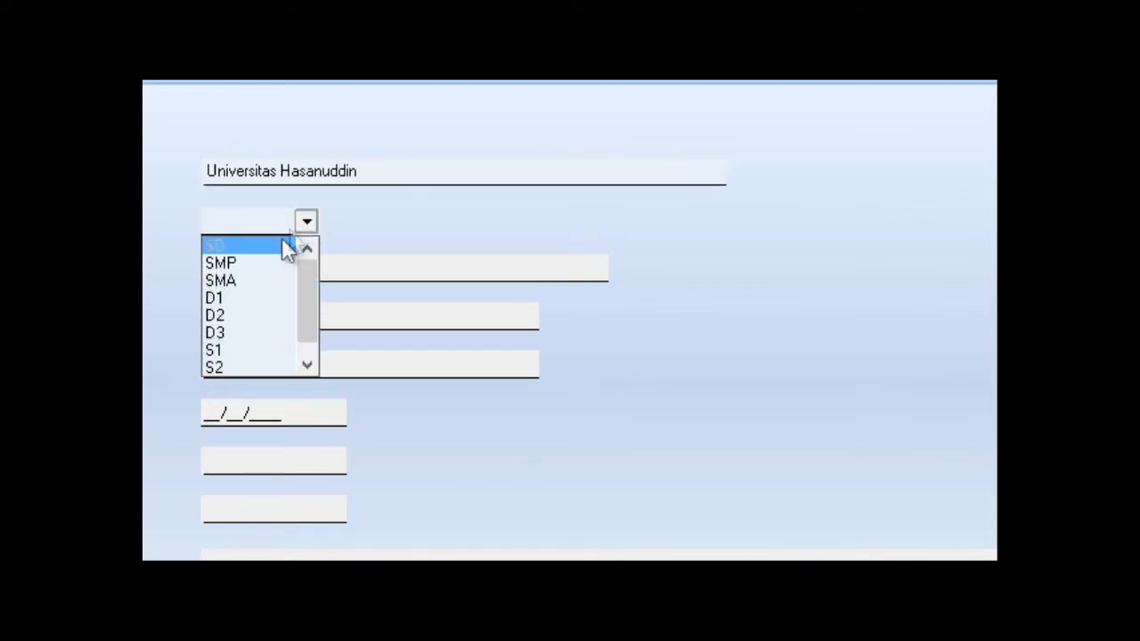
{"action": "left_click", "coordinate": [236, 350]}
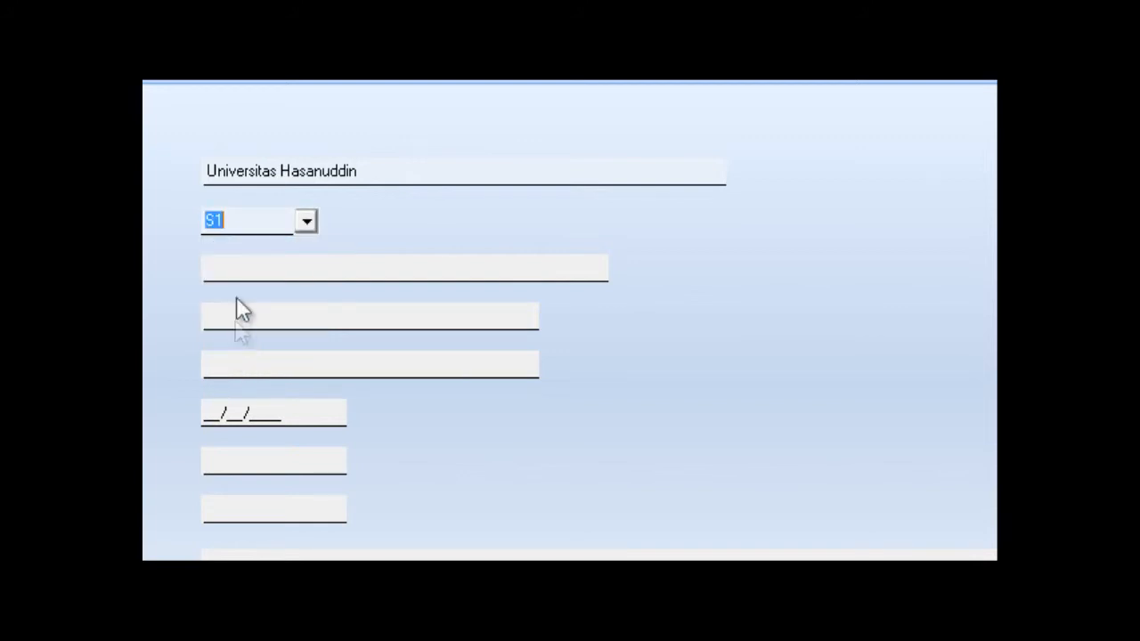
{"action": "left_click", "coordinate": [230, 269]}
{"action": "type", "text": "Ekonomi"}
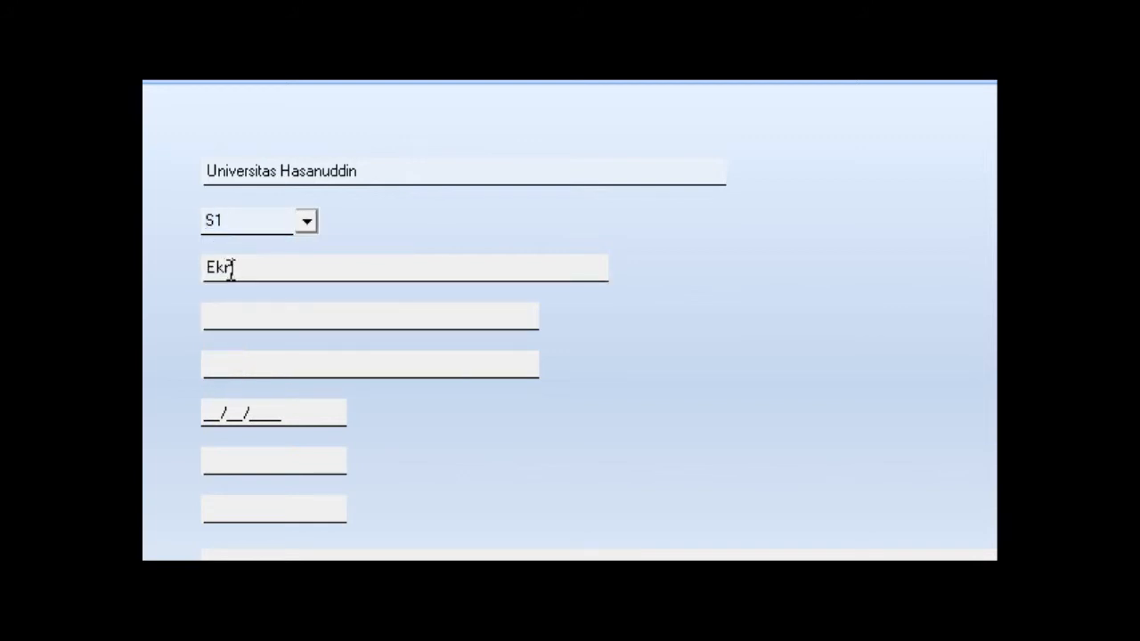
{"action": "key", "text": "BackSpace"}
{"action": "key", "text": "BackSpace"}
{"action": "key", "text": "BackSpace"}
{"action": "key", "text": "BackSpace"}
{"action": "key", "text": "BackSpace"}
{"action": "type", "text": "onomi"}
{"action": "left_click", "coordinate": [221, 323]}
{"action": "type", "text": "B"}
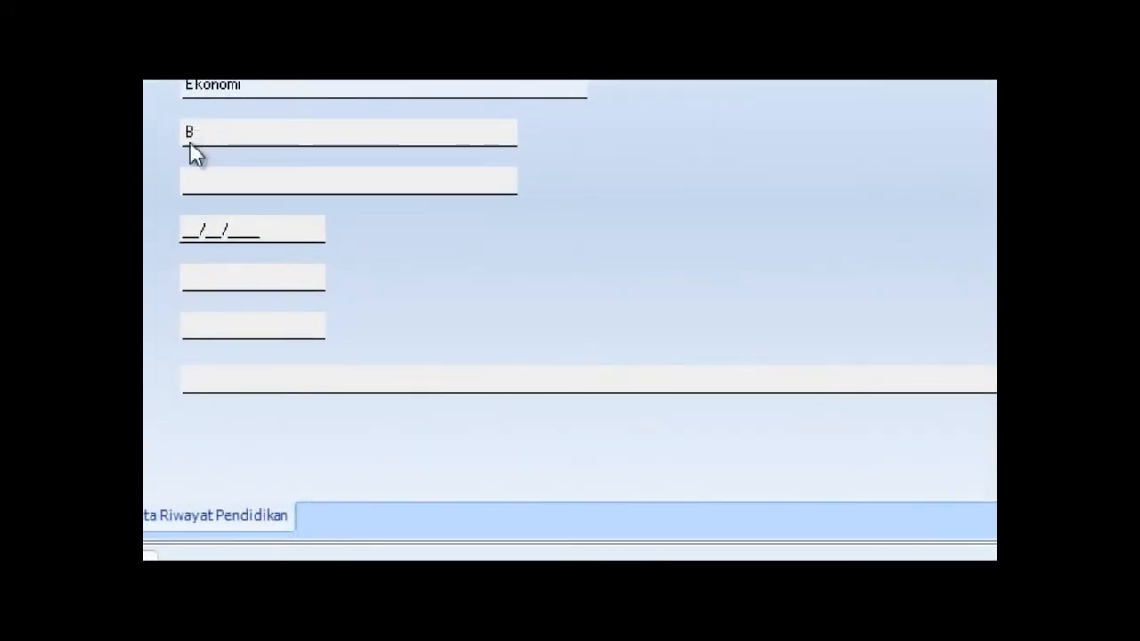
Enter certificate number 12345678, certificate date 12/12/2011, graduation year 2011 and score 3.04.
{"action": "left_click", "coordinate": [192, 180]}
{"action": "type", "text": "12345678"}
{"action": "key", "text": "Tab"}
{"action": "type", "text": "12/"}
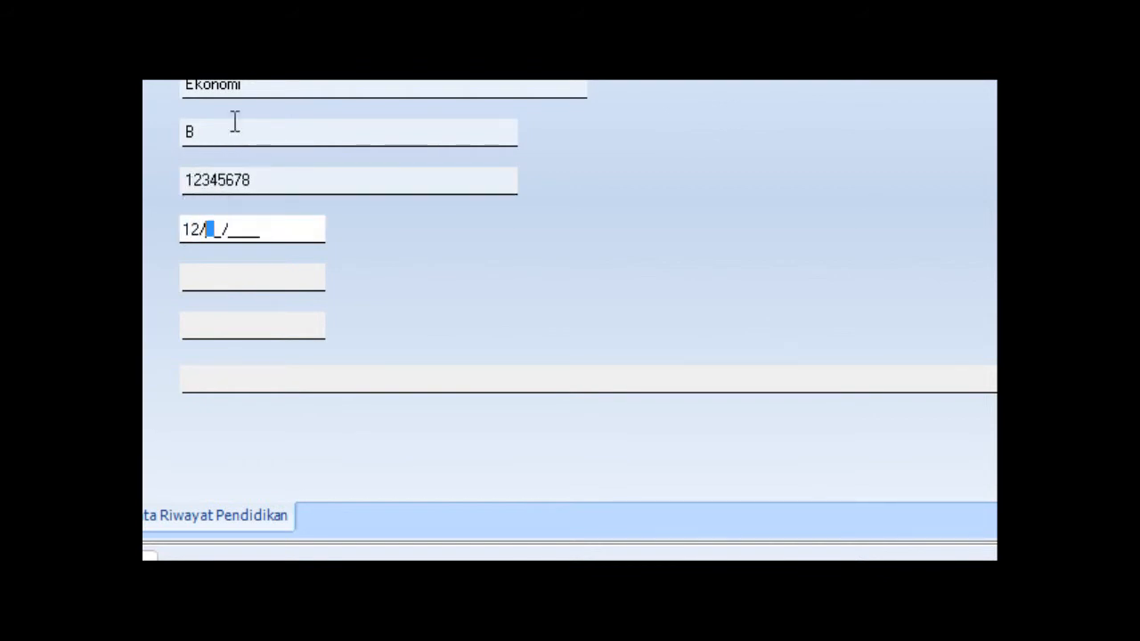
{"action": "type", "text": "12/2011"}
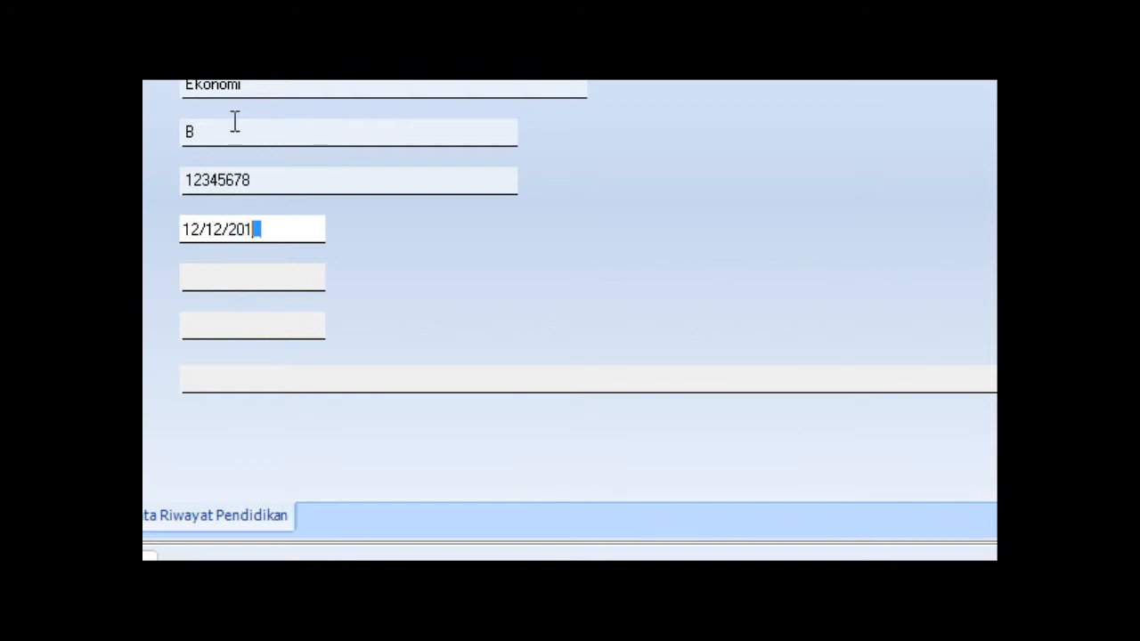
{"action": "key", "text": "Tab"}
{"action": "type", "text": "12"}
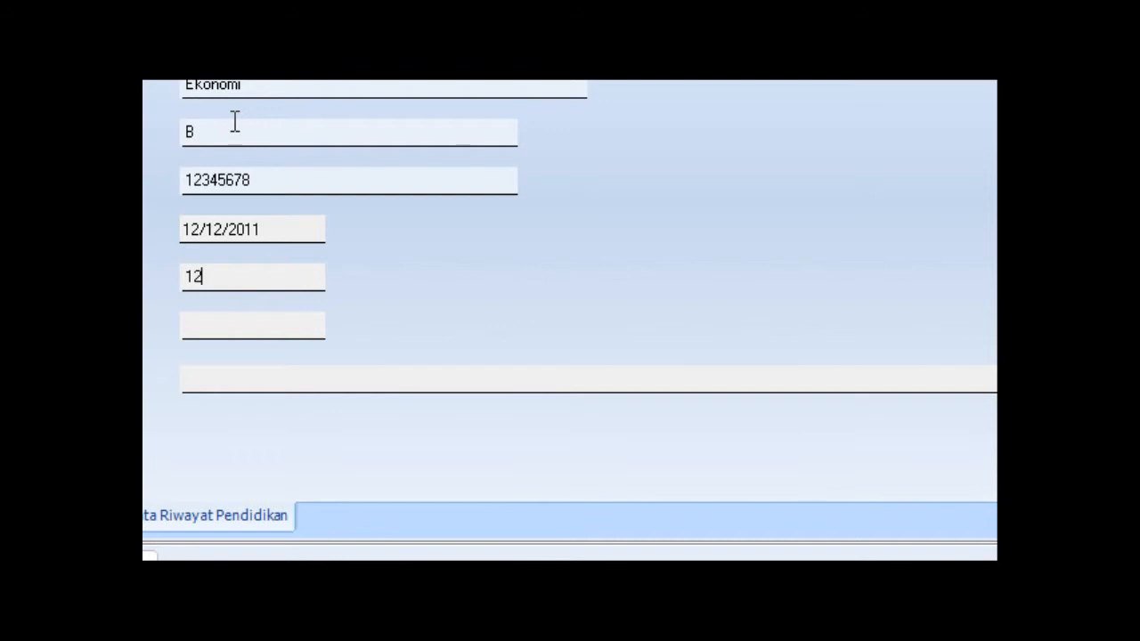
{"action": "key", "text": "BackSpace"}
{"action": "key", "text": "BackSpace"}
{"action": "type", "text": "2011"}
{"action": "key", "text": "BackSpace"}
{"action": "key", "text": "BackSpace"}
{"action": "type", "text": "11"}
{"action": "key", "text": "Tab"}
{"action": "type", "text": "3.04"}
Fill in the institution's address.
{"action": "key", "text": "Tab"}
{"action": "type", "text": "l perin"}
{"action": "key", "text": "BackSpace"}
{"action": "key", "text": "BackSpace"}
{"action": "key", "text": "BackSpace"}
{"action": "key", "text": "BackSpace"}
{"action": "key", "text": "BackSpace"}
{"action": "key", "text": "BackSpace"}
{"action": "key", "text": "BackSpace"}
{"action": "type", "text": "Jl Perintis k"}
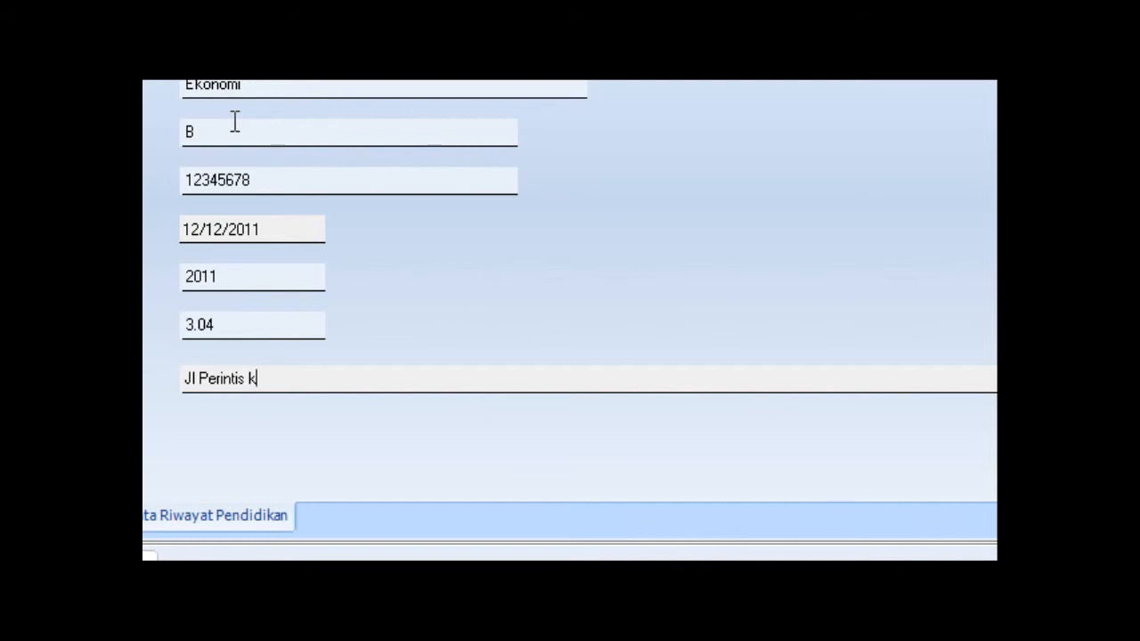
{"action": "key", "text": "BackSpace"}
{"action": "type", "text": "Kemerdekaan"}
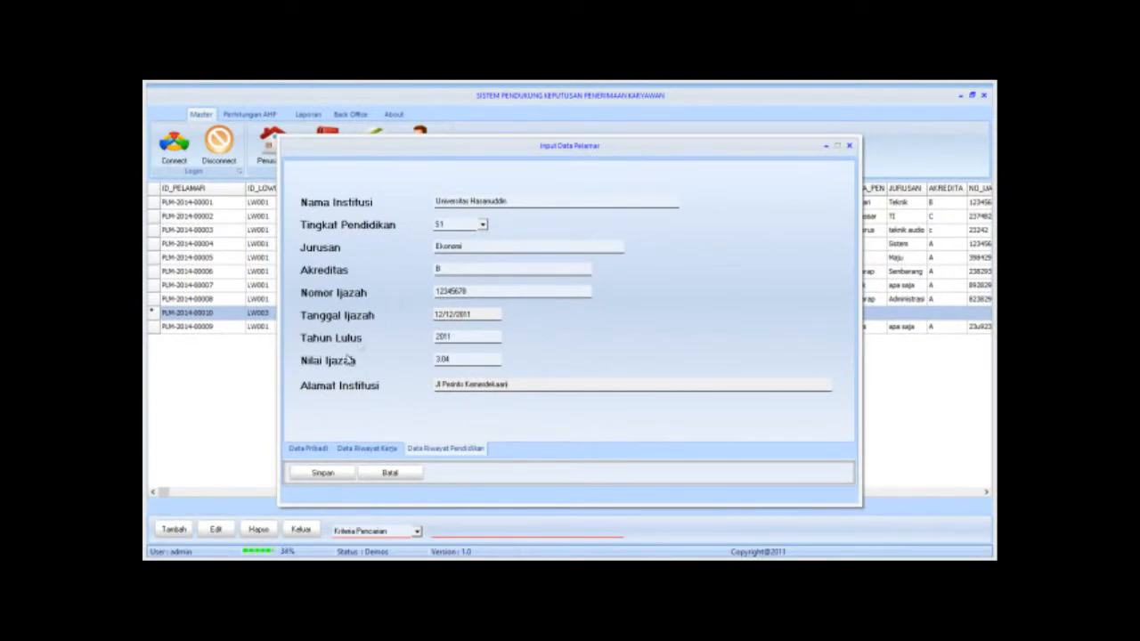
Save applicant PLM-2014-00010, then close the entry form and the applicant list.
{"action": "left_click", "coordinate": [311, 473]}
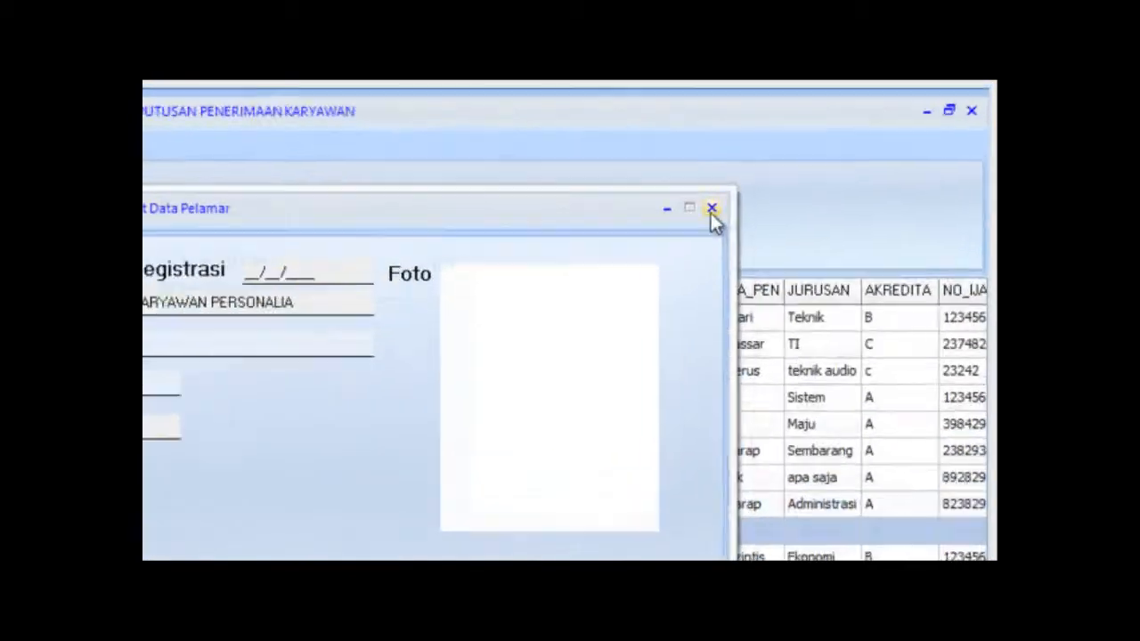
{"action": "left_click", "coordinate": [711, 211]}
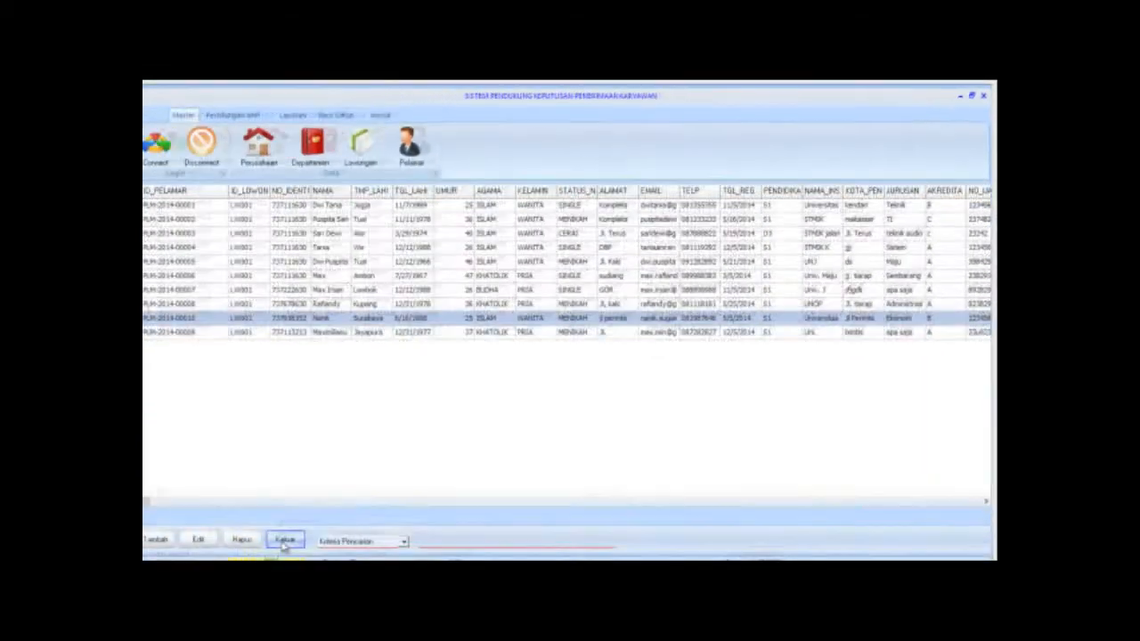
{"action": "left_click", "coordinate": [301, 532]}
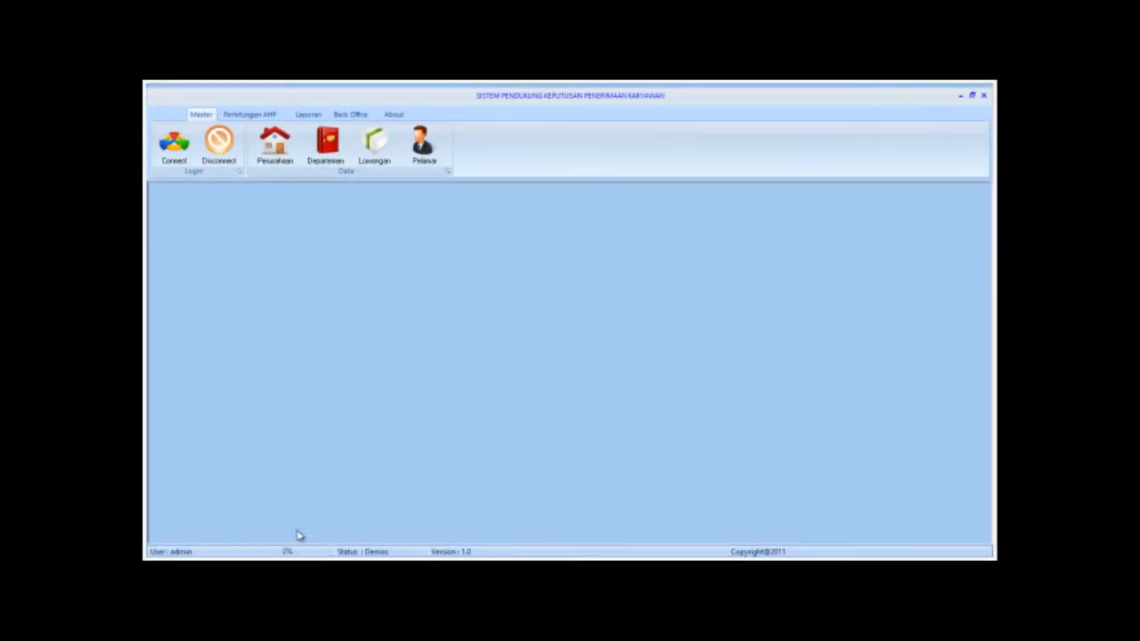
Add a new assessment in Perhitungan AHP > Penilaian for the 25-year-old Surabaya applicant, enabling score entry.
{"action": "left_click", "coordinate": [249, 114]}
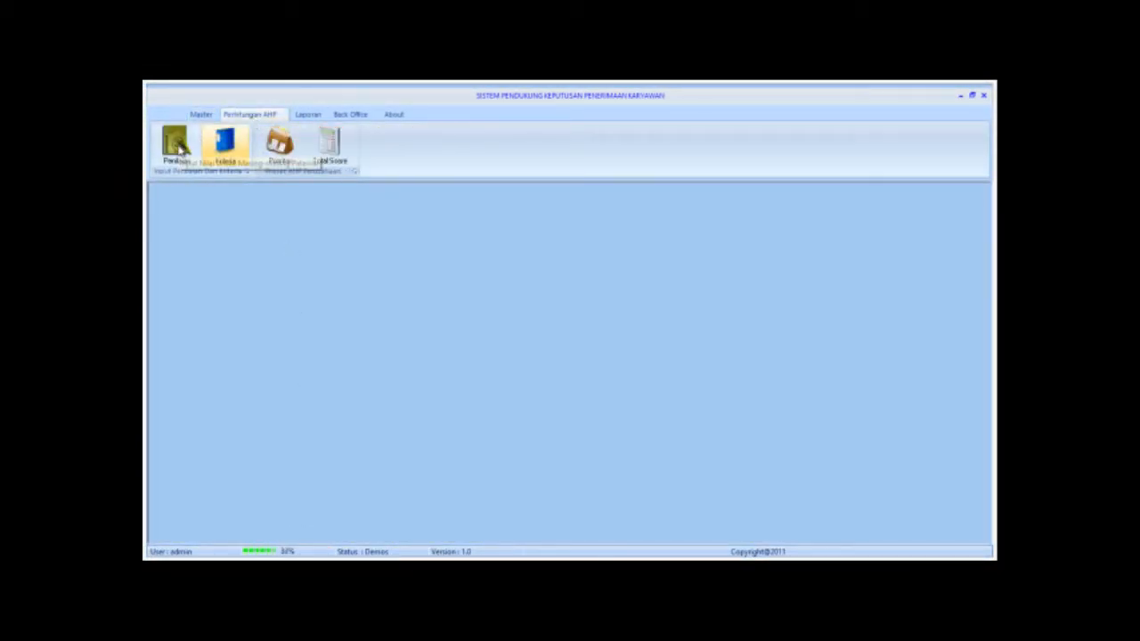
{"action": "left_click", "coordinate": [177, 147]}
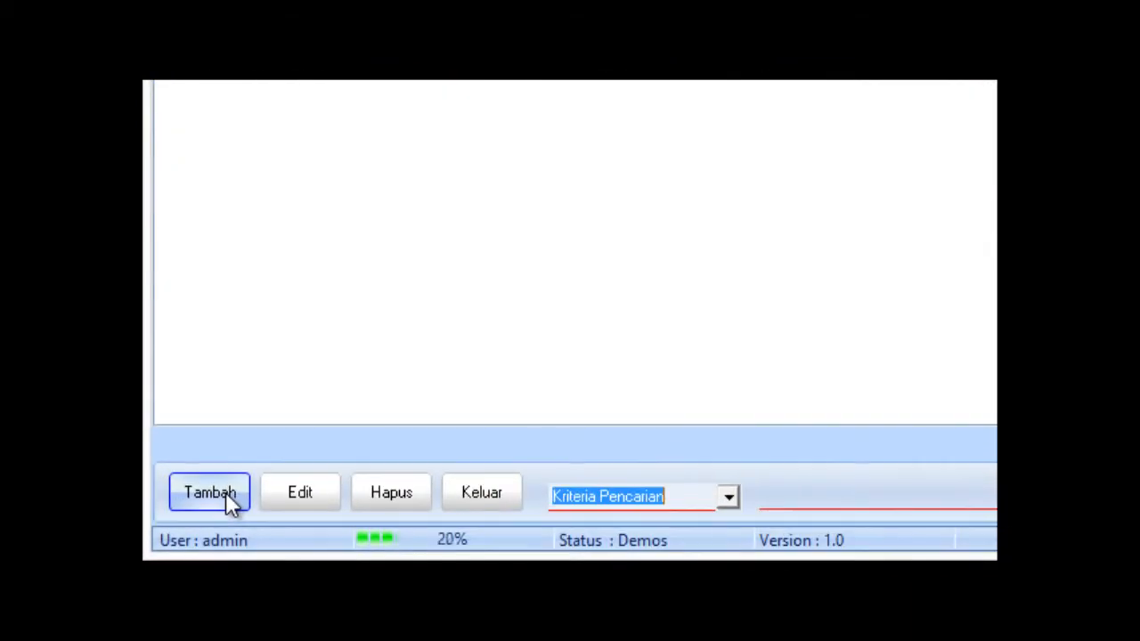
{"action": "left_click", "coordinate": [227, 497]}
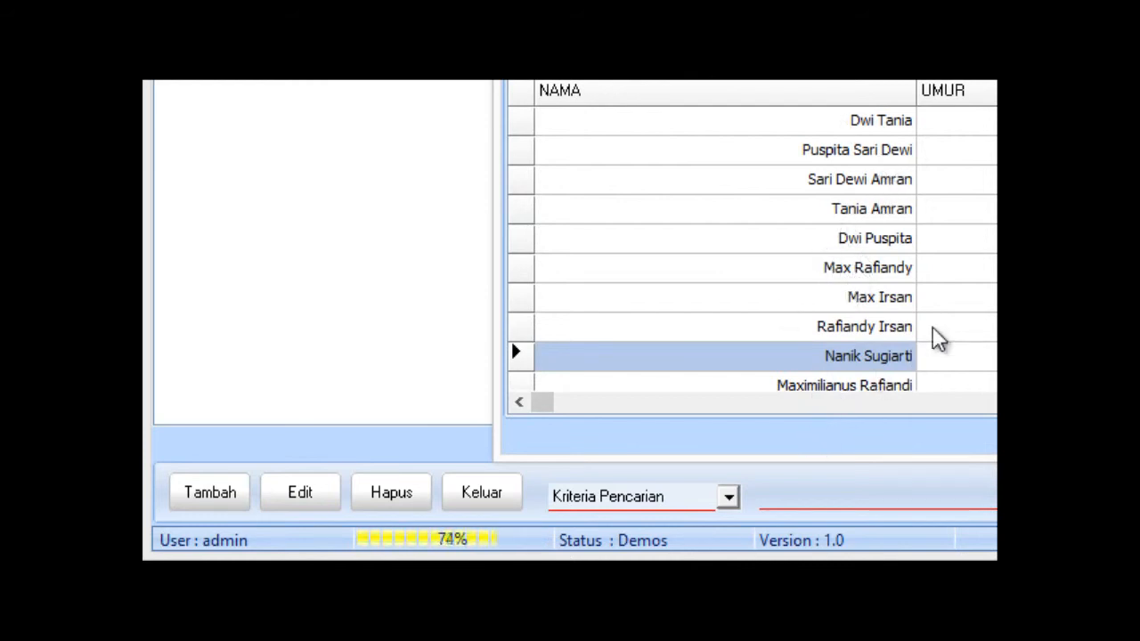
{"action": "left_click", "coordinate": [851, 334]}
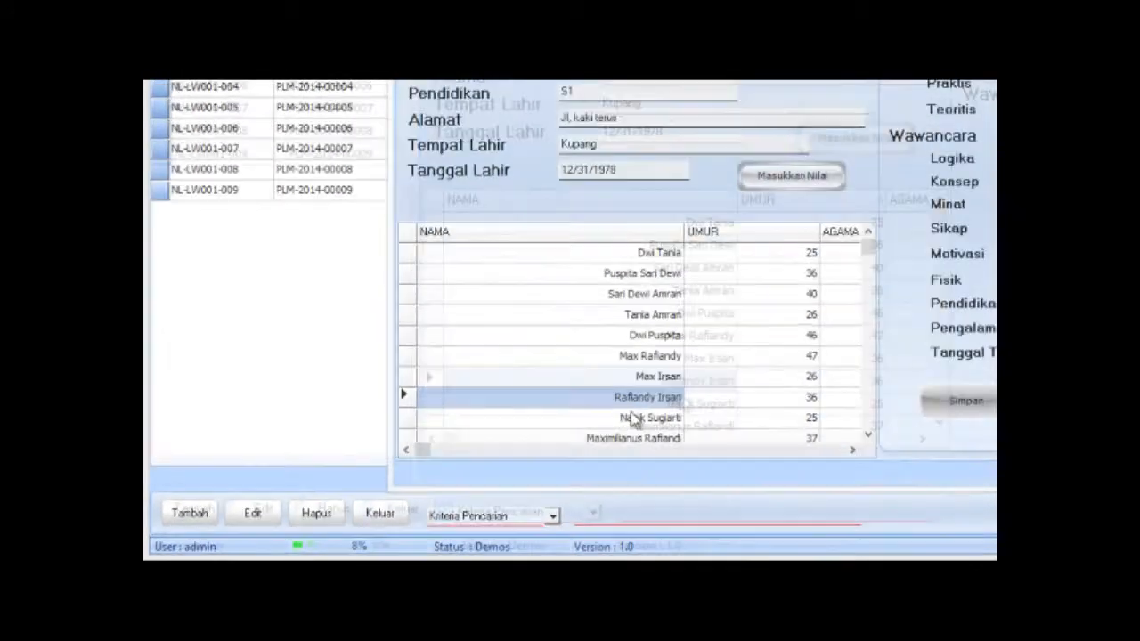
{"action": "left_click", "coordinate": [851, 357]}
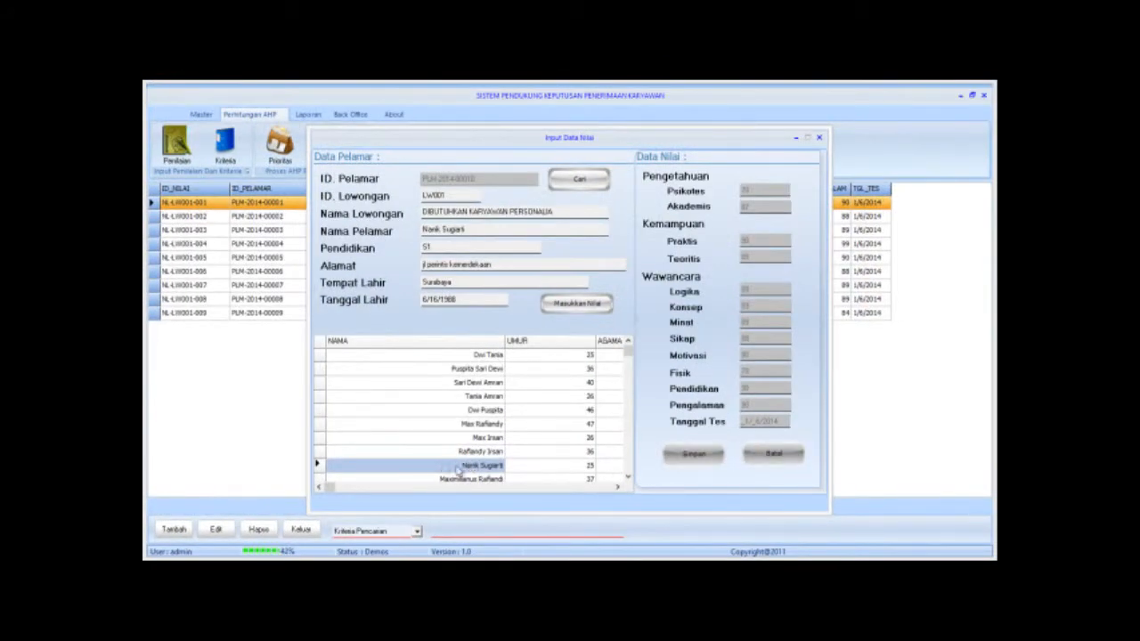
{"action": "left_click", "coordinate": [595, 304]}
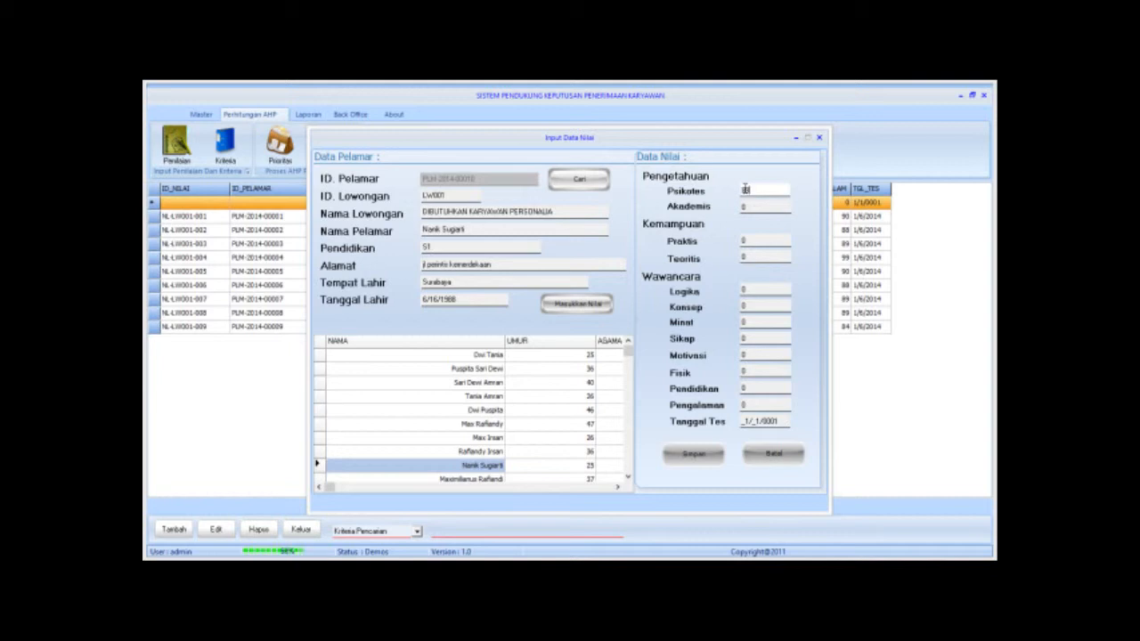
{"action": "type", "text": "787"}
Enter Psikotes 87, Logika 89 and Konsep 68 in the assessment score fields.
{"action": "double_click", "coordinate": [769, 192]}
{"action": "type", "text": "87"}
{"action": "key", "text": "Tab"}
{"action": "type", "text": "78"}
{"action": "key", "text": "Tab"}
{"action": "type", "text": "78"}
{"action": "key", "text": "Tab"}
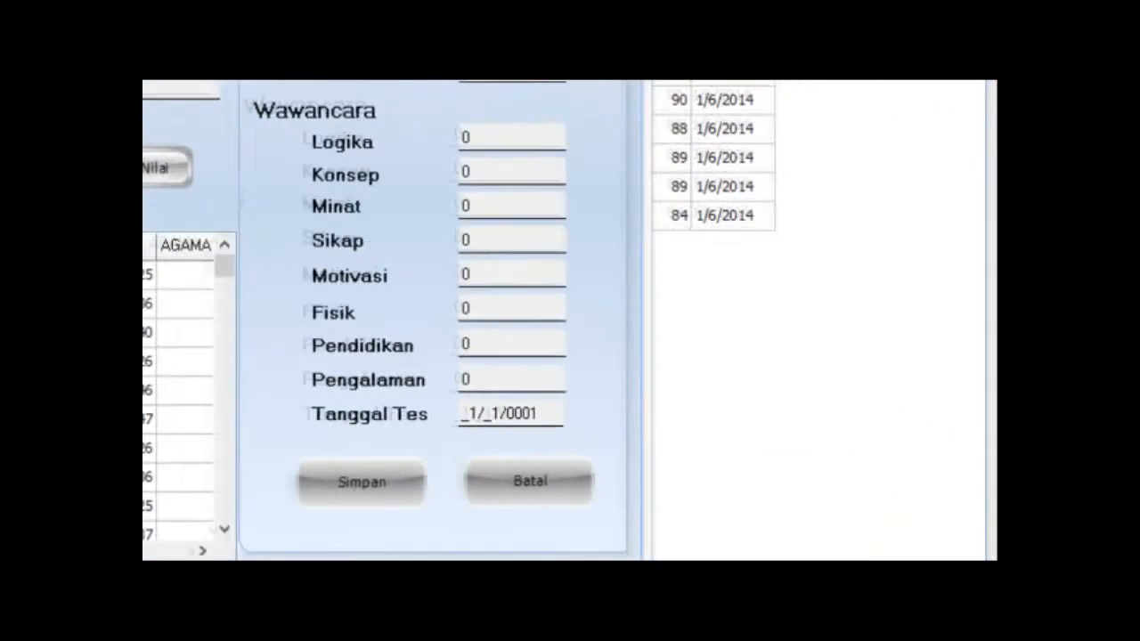
{"action": "key", "text": "Tab"}
{"action": "type", "text": "89"}
{"action": "key", "text": "Tab"}
{"action": "type", "text": "6"}
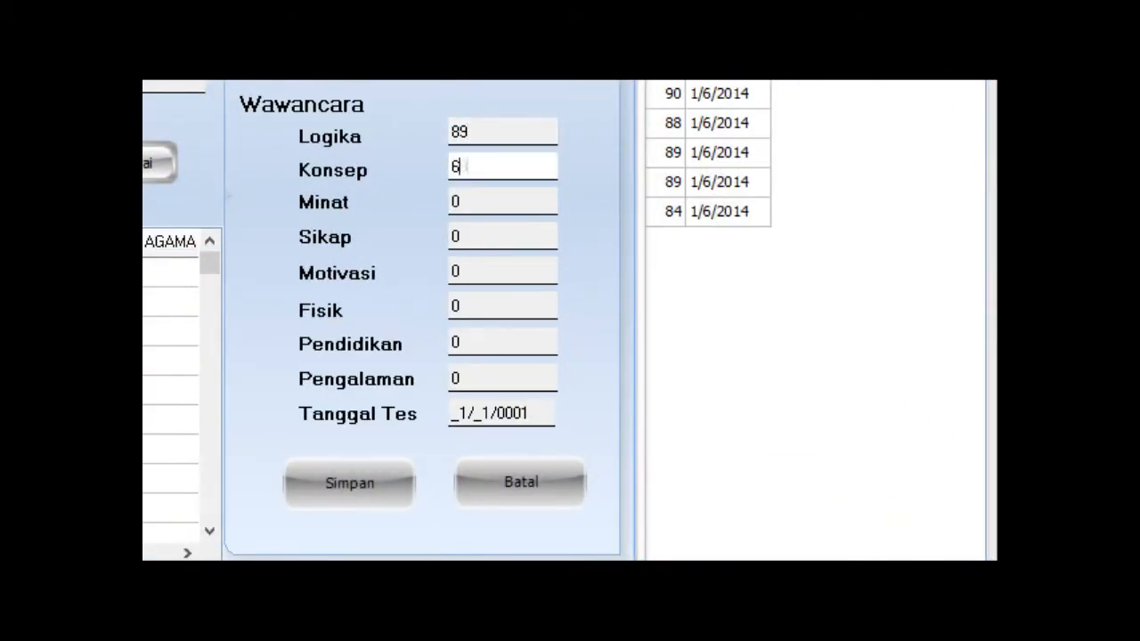
{"action": "type", "text": "8"}
{"action": "key", "text": "Tab"}
{"action": "type", "text": "68"}
{"action": "key", "text": "Tab"}
Enter Sikap 78, Motivasi 78, Fisik 69, Pendidikan 79, Pengalaman 89 and test date 02/06/2014.
{"action": "type", "text": "78"}
{"action": "key", "text": "Tab"}
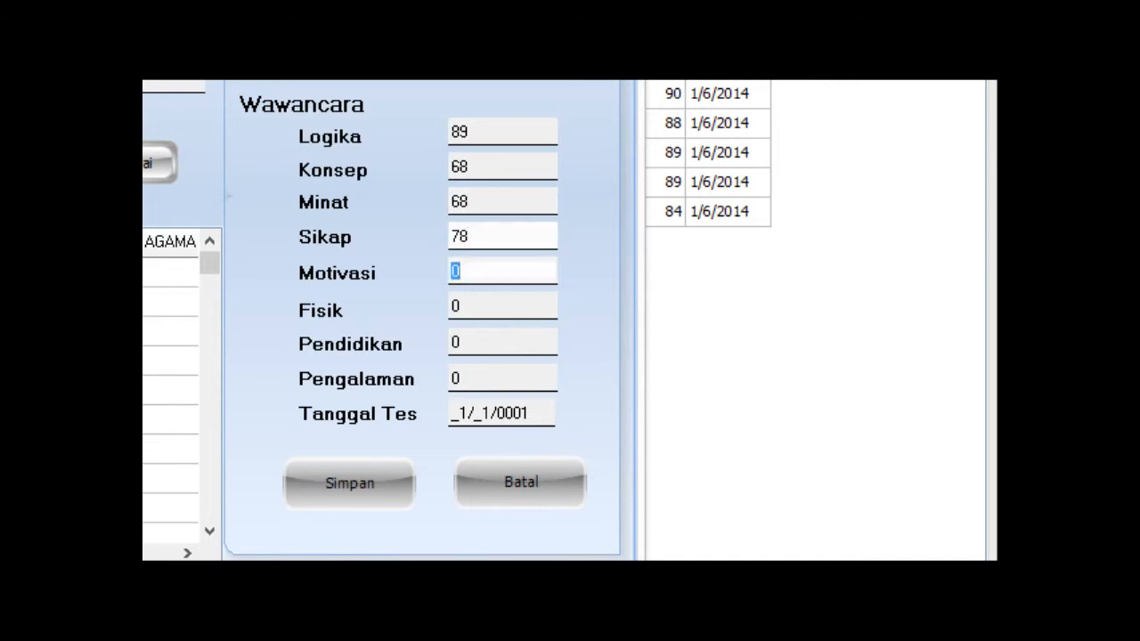
{"action": "type", "text": "78"}
{"action": "key", "text": "Tab"}
{"action": "type", "text": "69"}
{"action": "key", "text": "Tab"}
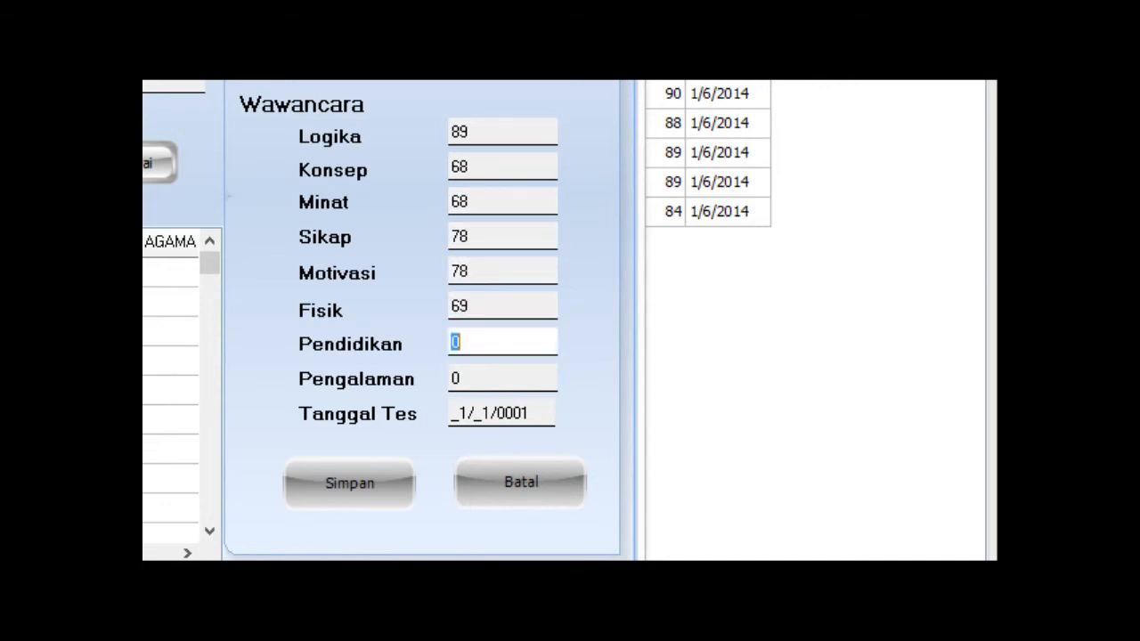
{"action": "type", "text": "79"}
{"action": "key", "text": "Tab"}
{"action": "type", "text": "89"}
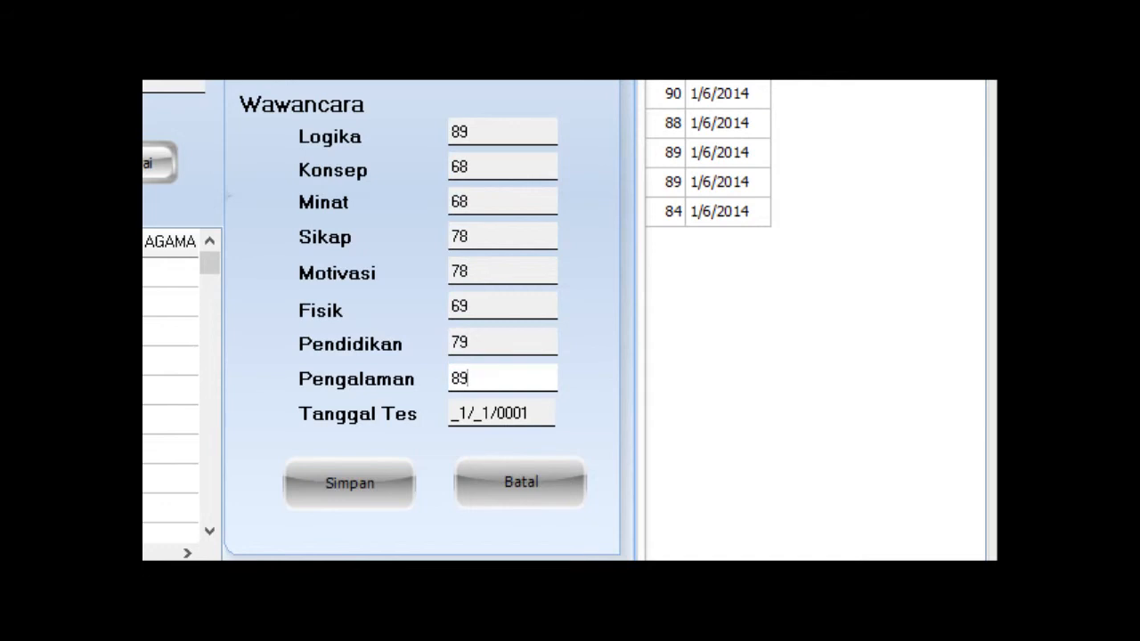
{"action": "key", "text": "Tab"}
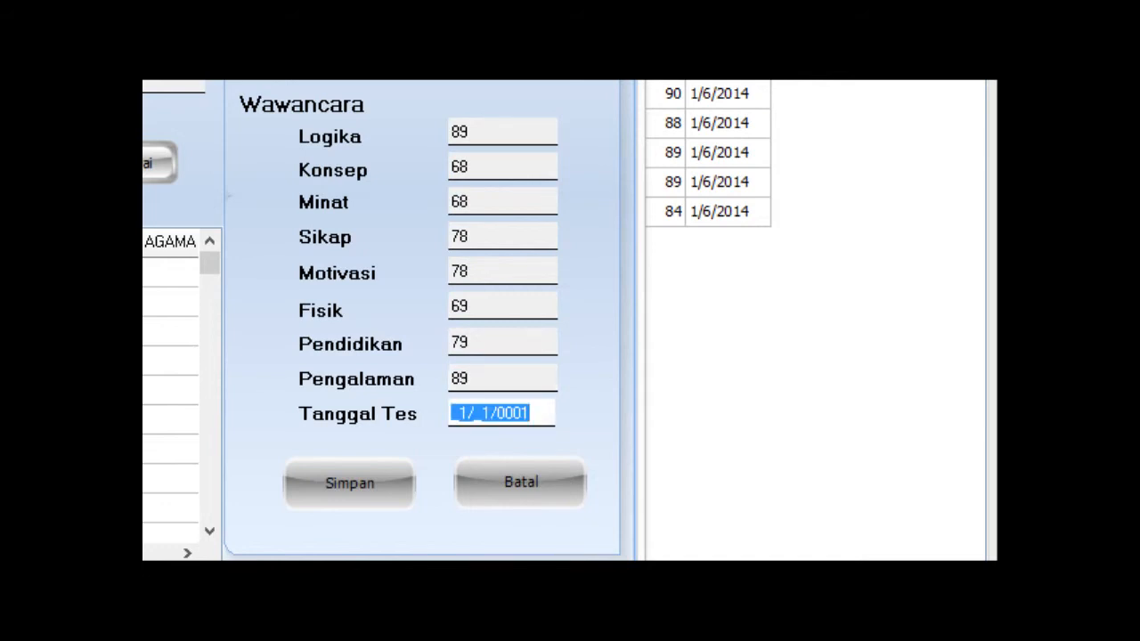
{"action": "type", "text": "02/06/"}
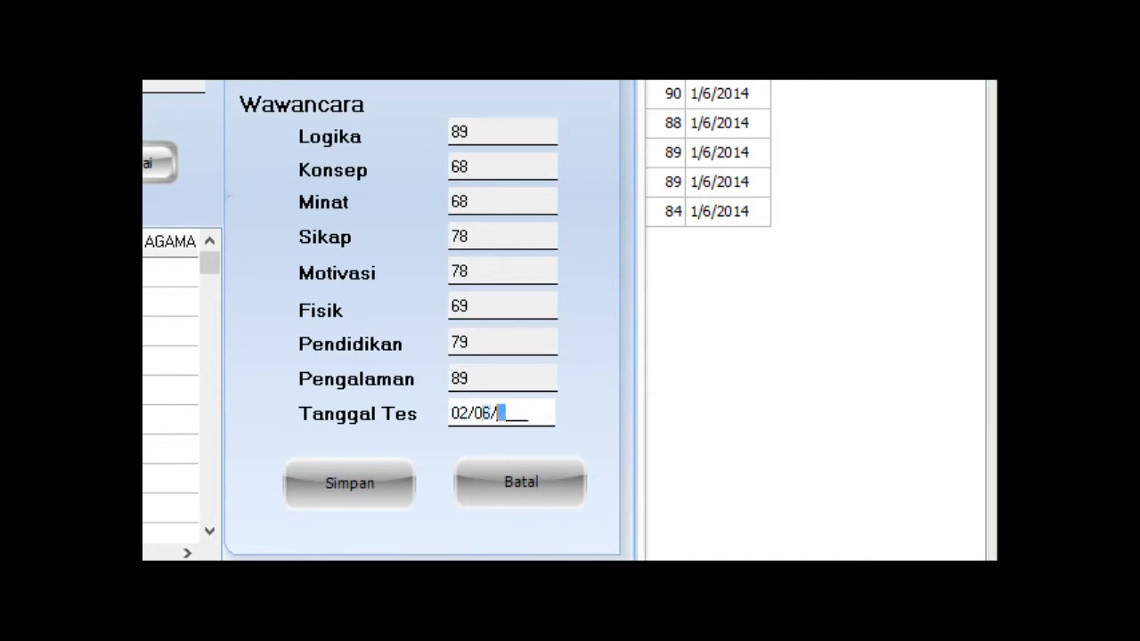
{"action": "type", "text": "2014"}
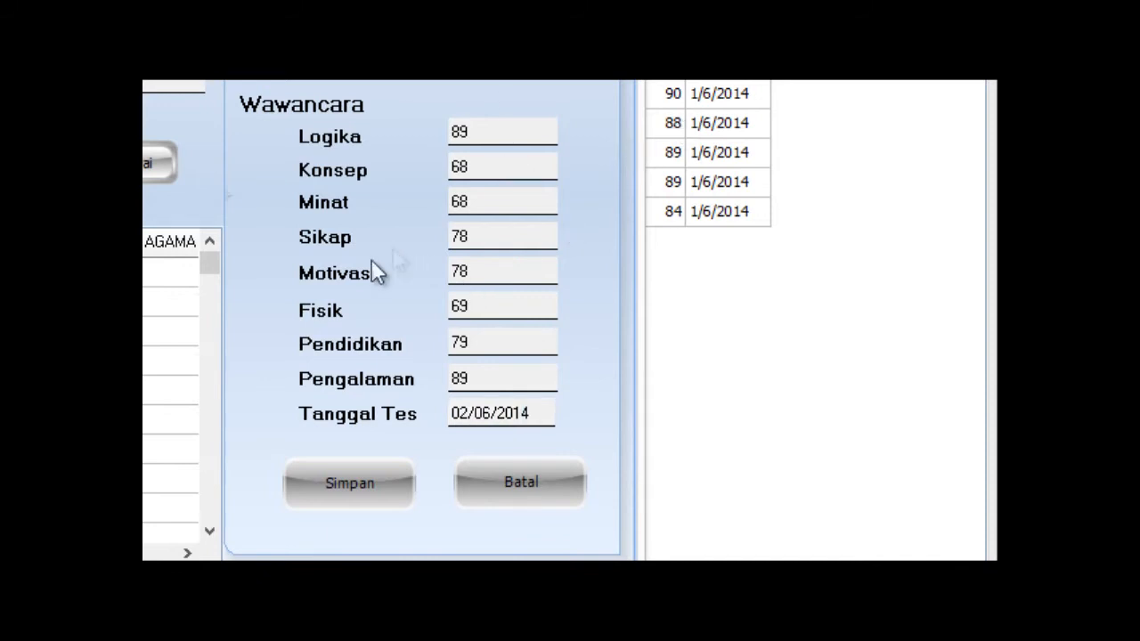
Save assessment NL-LW001-010, close the entry form, reload the scores table several times, then close the list.
{"action": "left_click", "coordinate": [342, 487]}
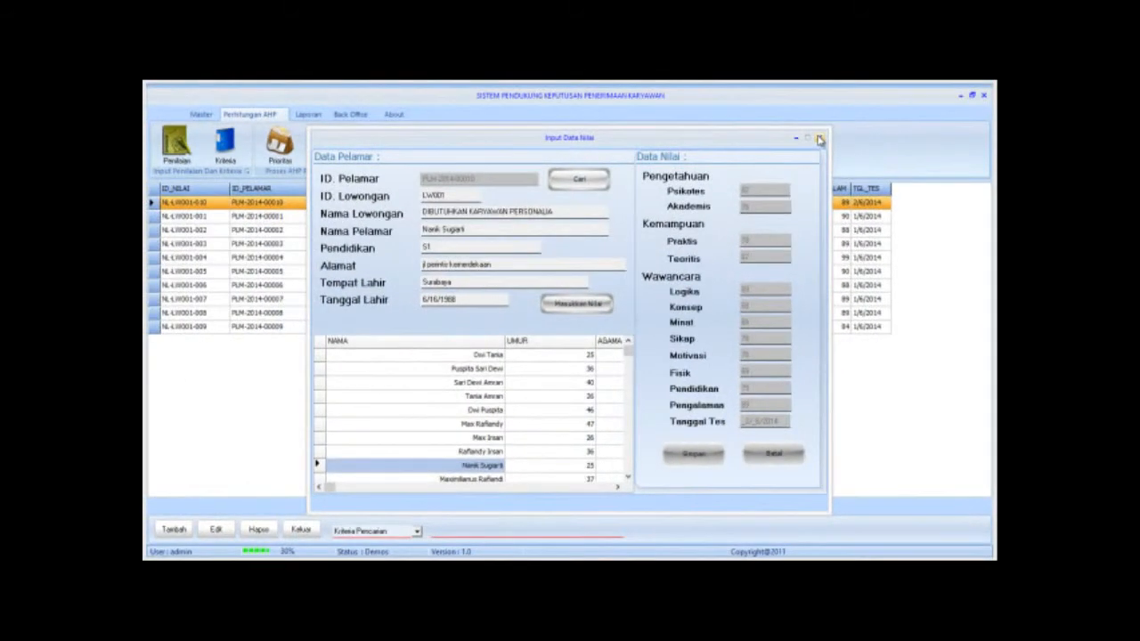
{"action": "left_click", "coordinate": [820, 139]}
{"action": "right_click", "coordinate": [542, 352]}
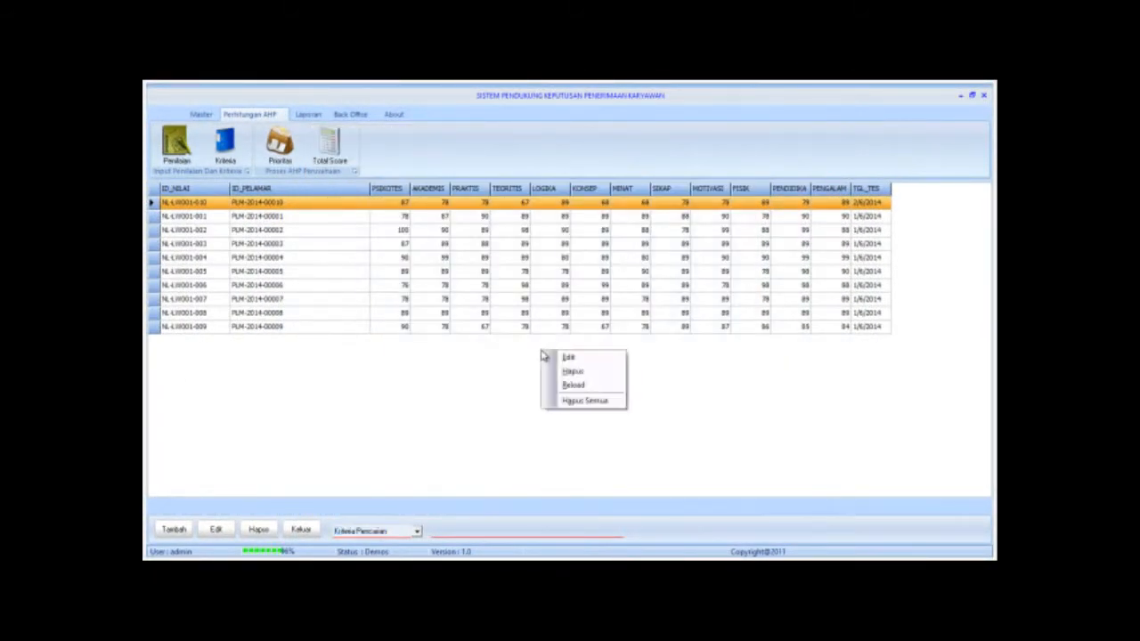
{"action": "left_click", "coordinate": [559, 385]}
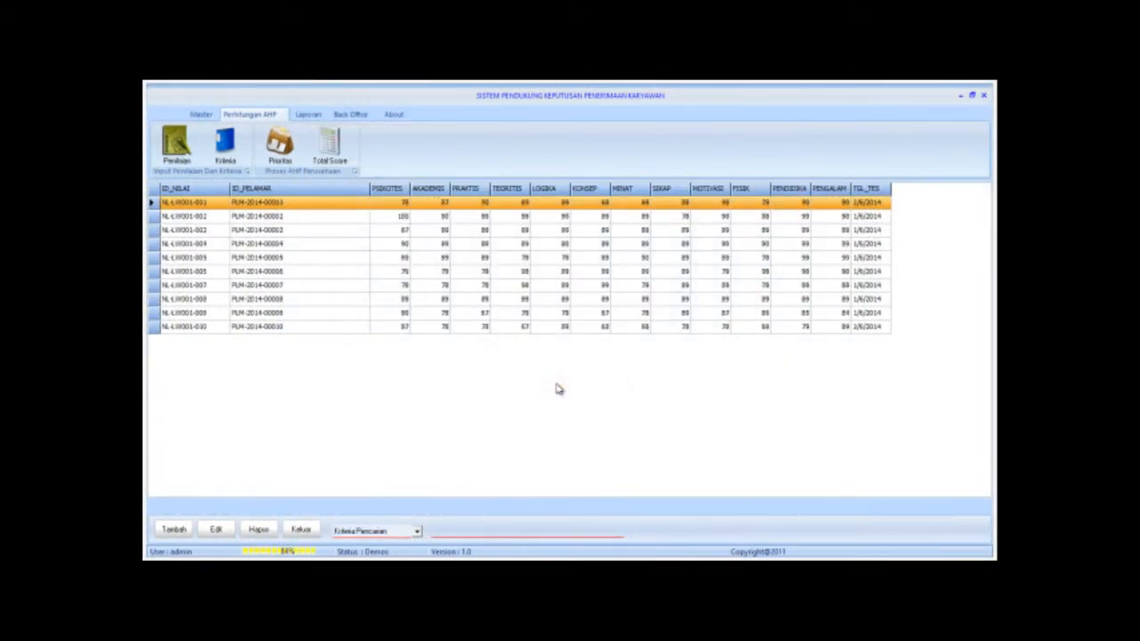
{"action": "right_click", "coordinate": [556, 387]}
{"action": "left_click", "coordinate": [580, 417]}
{"action": "right_click", "coordinate": [575, 424]}
{"action": "left_click", "coordinate": [590, 455]}
{"action": "right_click", "coordinate": [589, 449]}
{"action": "left_click", "coordinate": [608, 487]}
{"action": "left_click", "coordinate": [301, 529]}
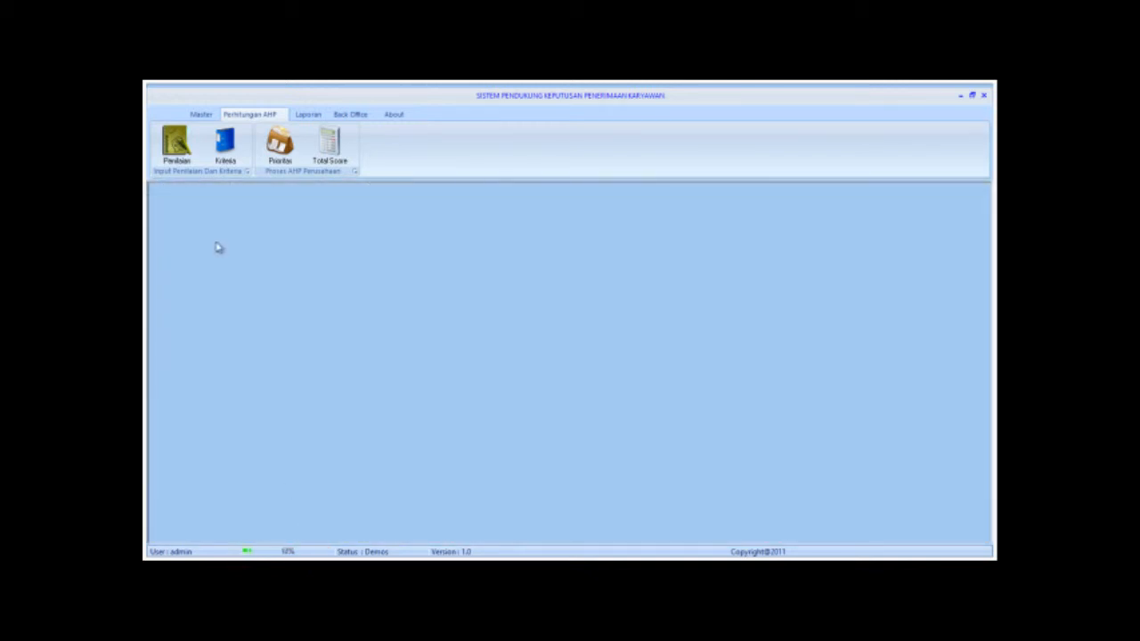
Add a new Kriteria comparison matrix and choose vacancy LW001 from the vacancy search.
{"action": "left_click", "coordinate": [225, 140]}
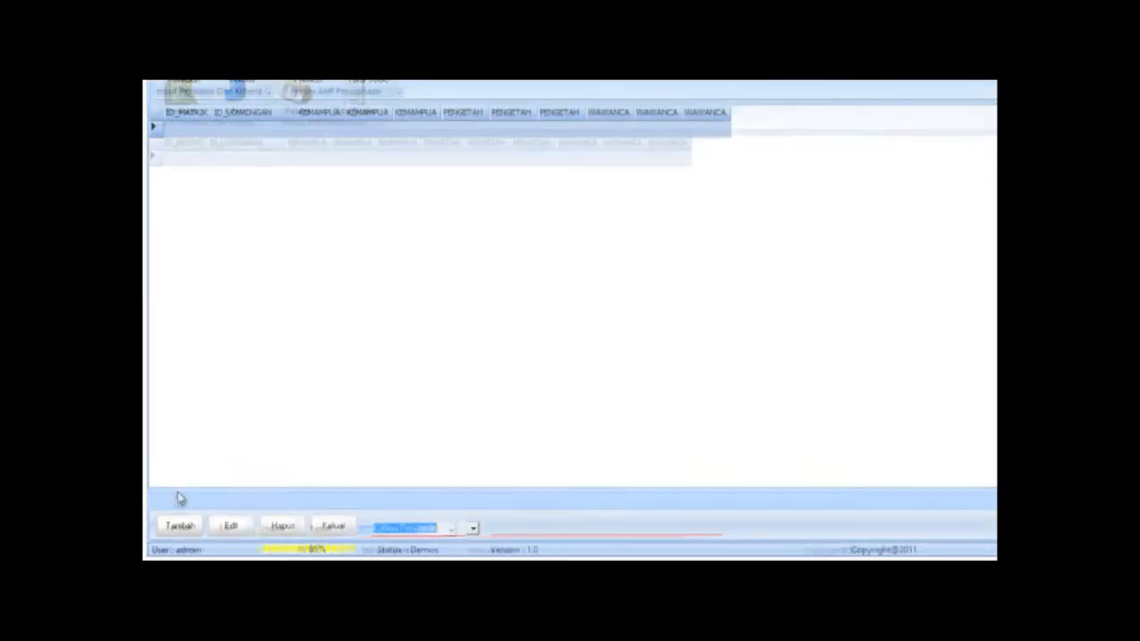
{"action": "left_click", "coordinate": [179, 525]}
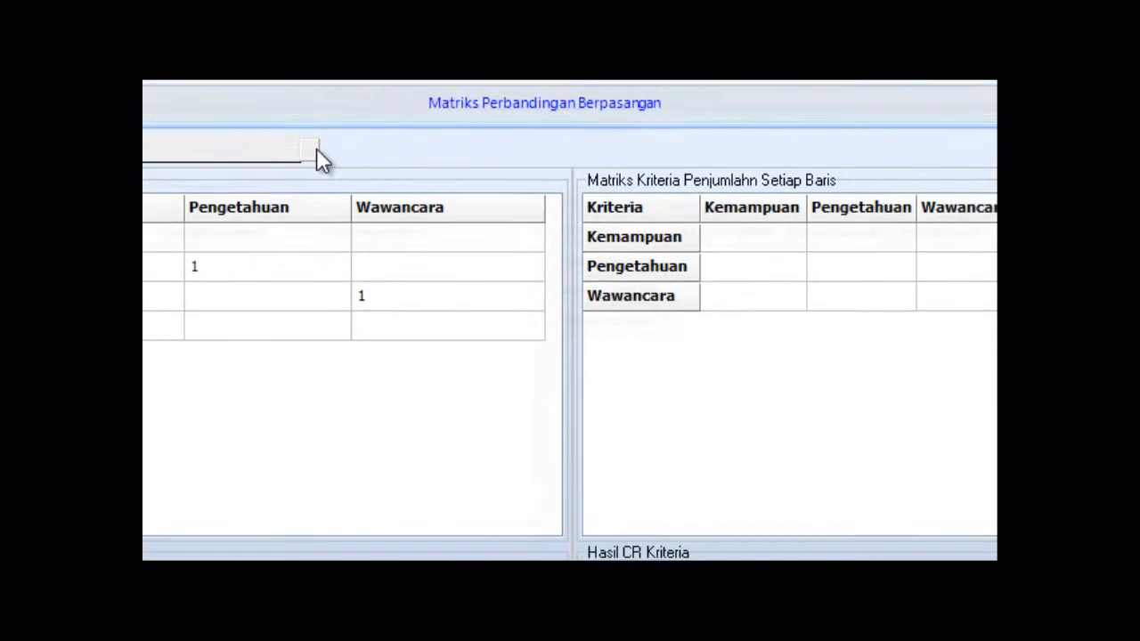
{"action": "left_click", "coordinate": [270, 192]}
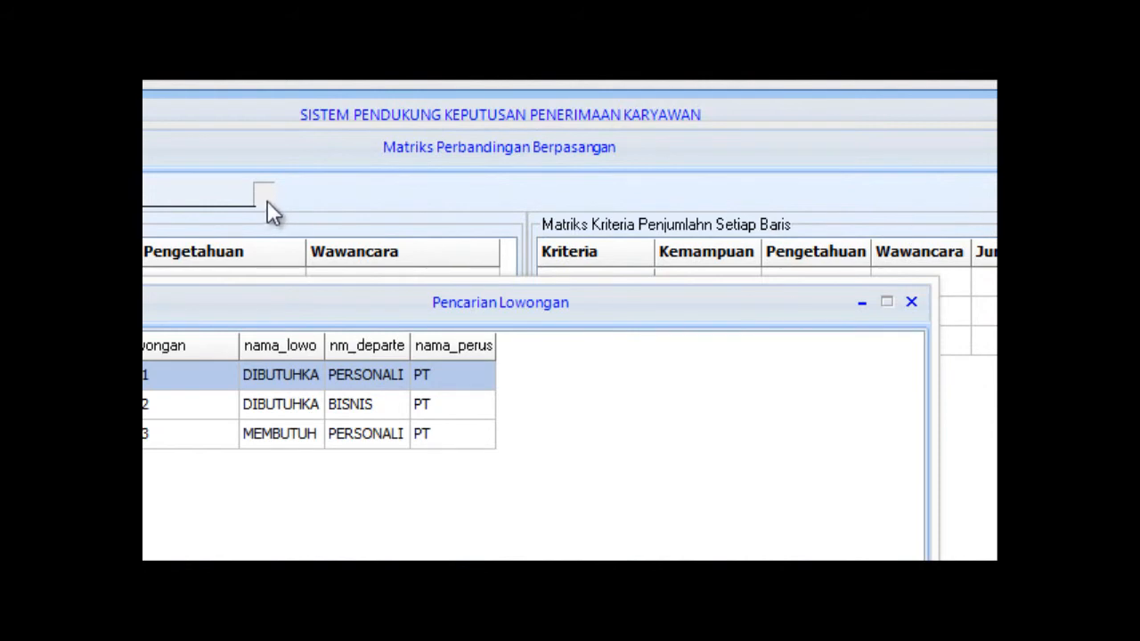
{"action": "left_click", "coordinate": [259, 409]}
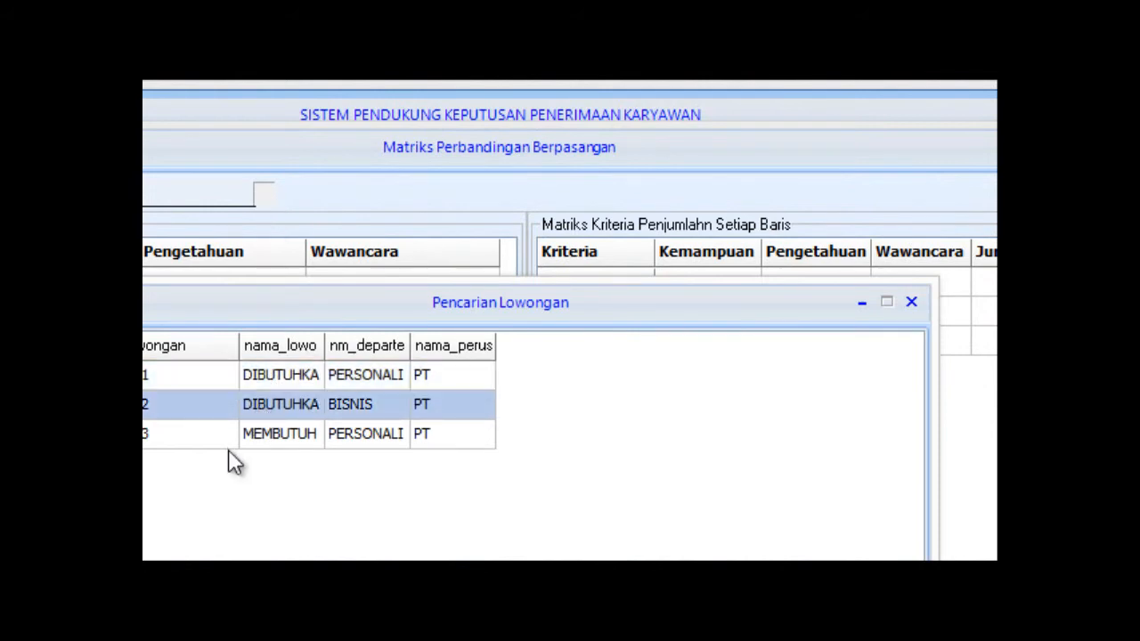
{"action": "left_click", "coordinate": [230, 430]}
{"action": "left_click", "coordinate": [222, 380]}
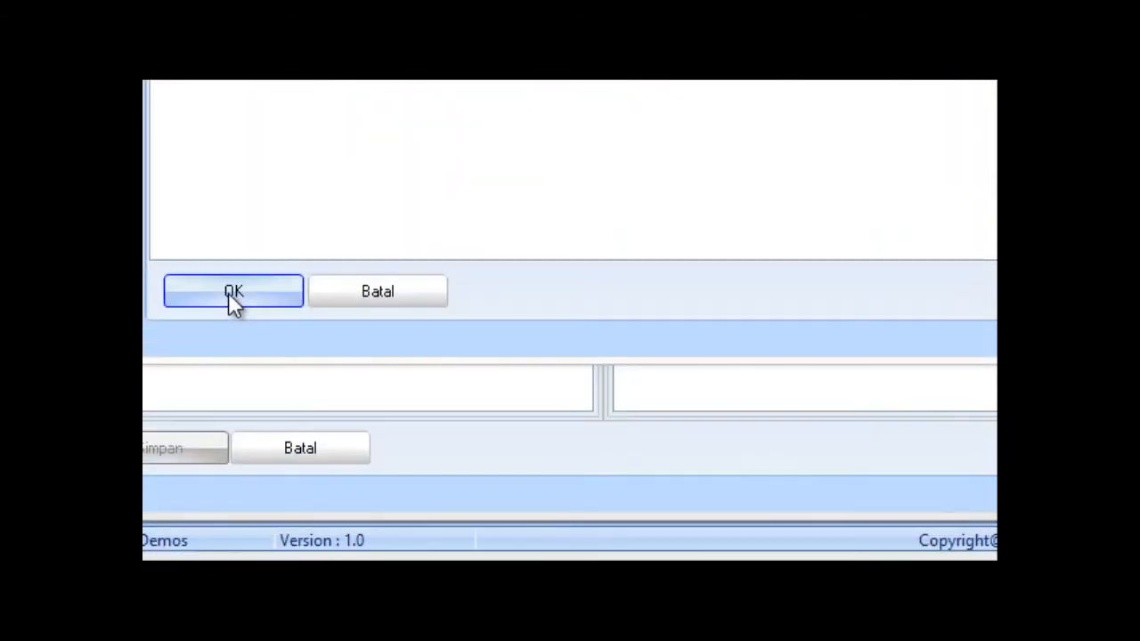
{"action": "left_click", "coordinate": [231, 294]}
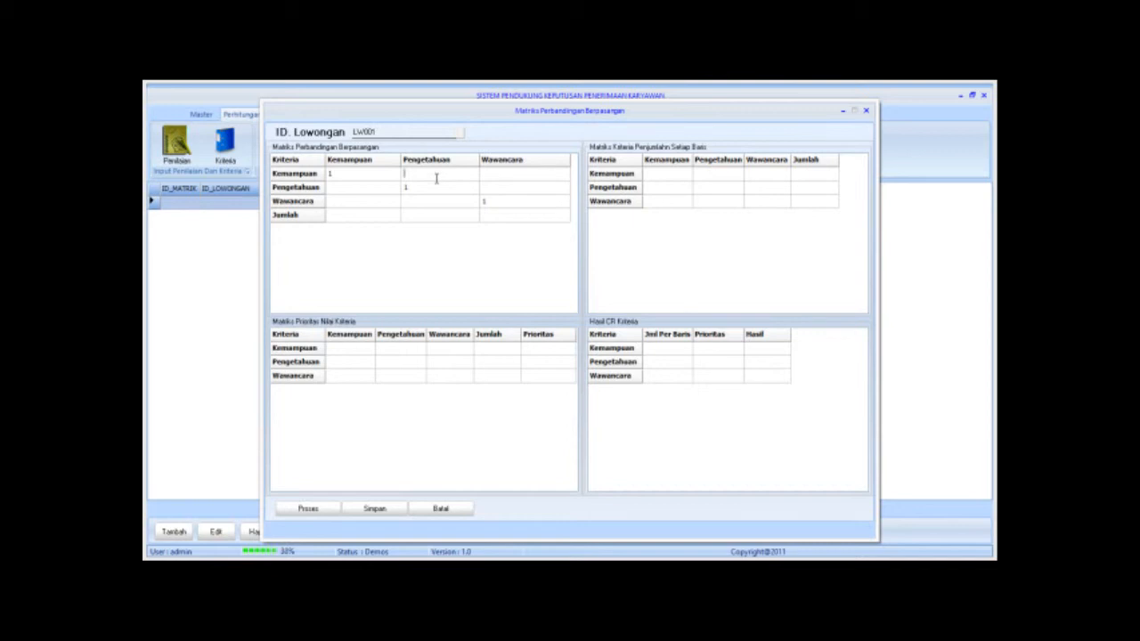
Enter comparison values 2, 4 and 3 and compute the criteria priorities 0.56, 0.32, 0.12.
{"action": "left_click", "coordinate": [436, 178]}
{"action": "left_click", "coordinate": [503, 179]}
{"action": "type", "text": "3"}
{"action": "left_click", "coordinate": [308, 512]}
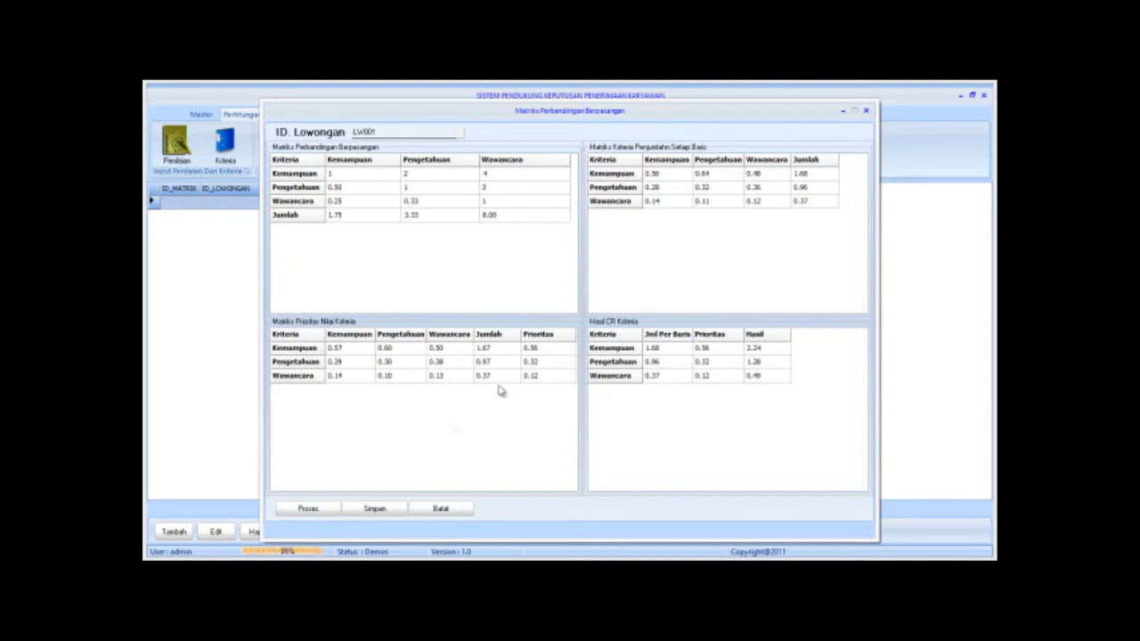
Save the LW001 criteria matrix as MT002 past the error messages, then clear and close the window.
{"action": "left_click", "coordinate": [399, 509]}
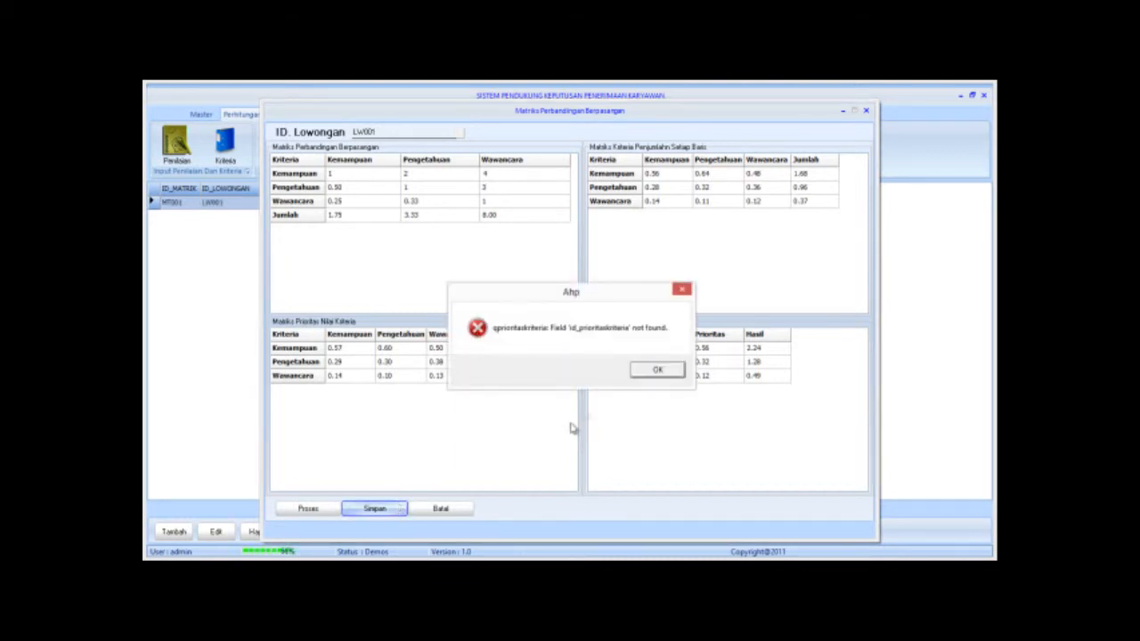
{"action": "left_click", "coordinate": [659, 370]}
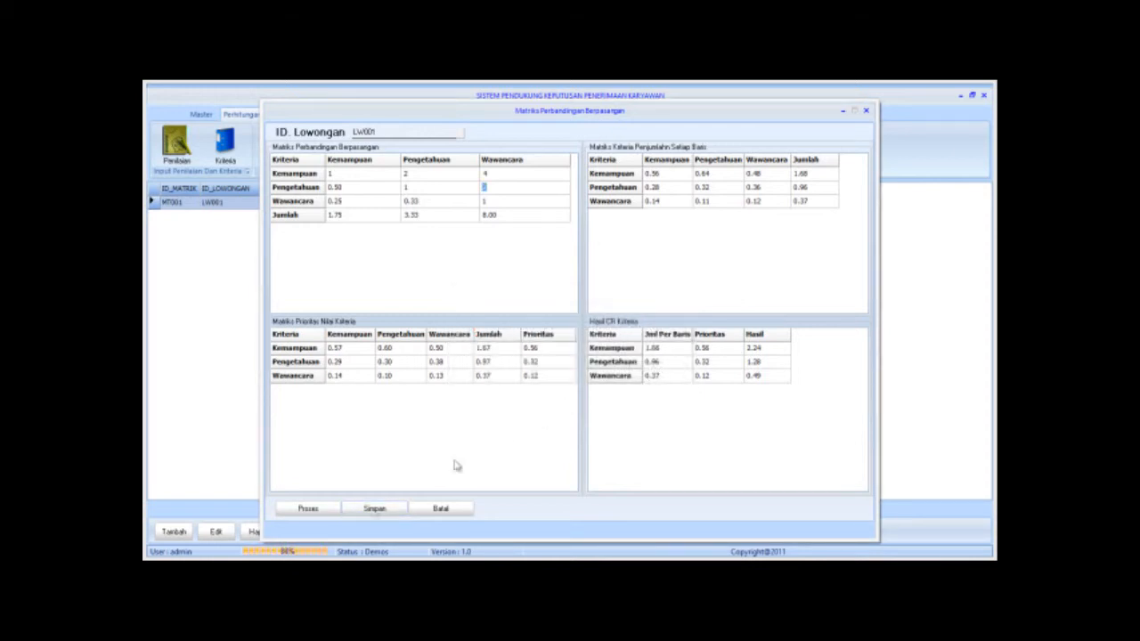
{"action": "left_click", "coordinate": [369, 508]}
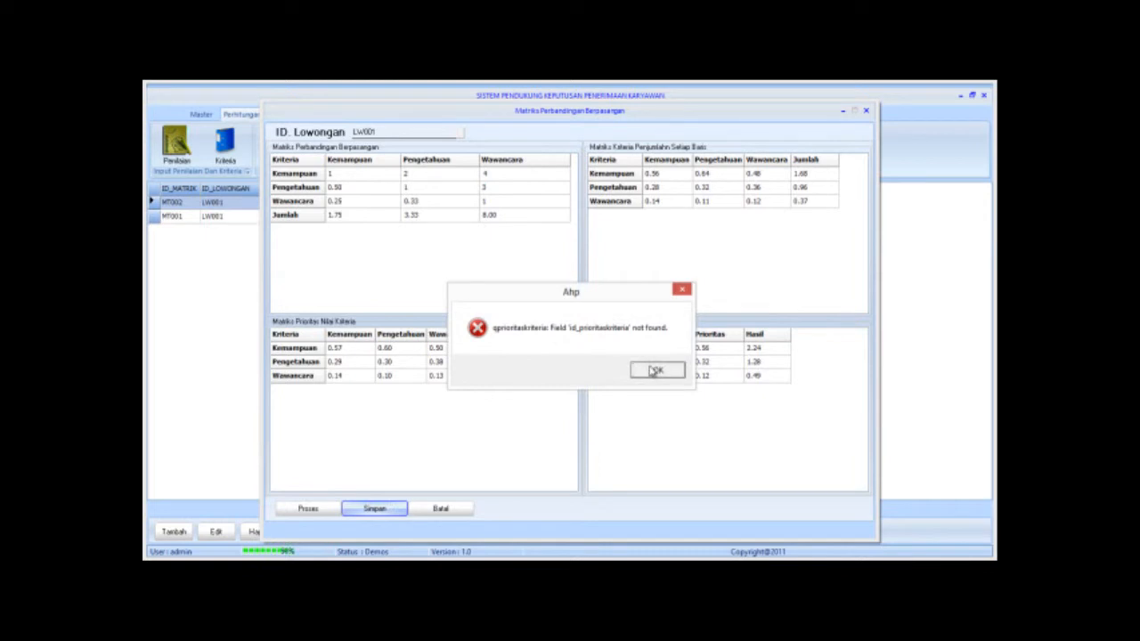
{"action": "left_click", "coordinate": [656, 371]}
{"action": "left_click", "coordinate": [451, 511]}
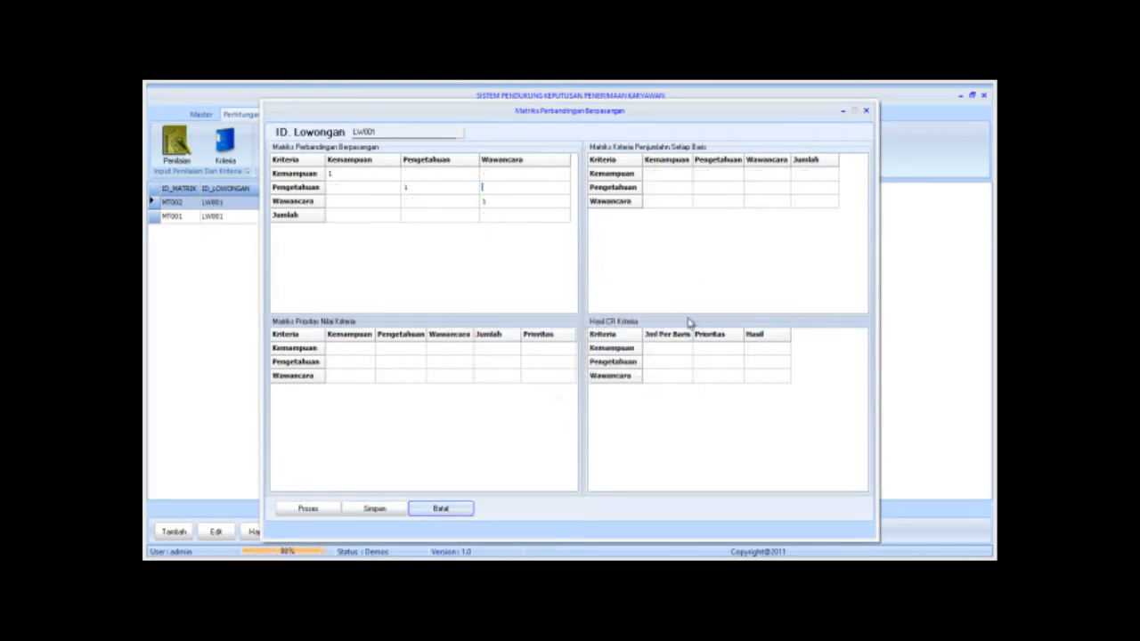
{"action": "left_click", "coordinate": [866, 112]}
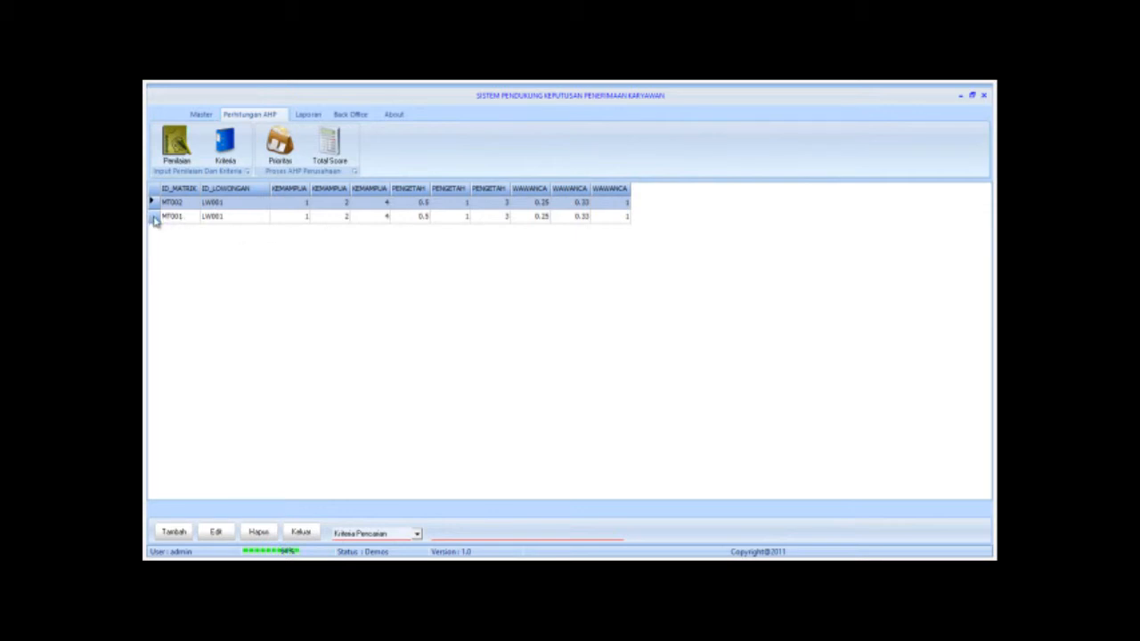
Delete criteria matrix MT002 with confirmation, close the list, and open the Prioritas list.
{"action": "left_click", "coordinate": [259, 532]}
{"action": "left_click", "coordinate": [550, 349]}
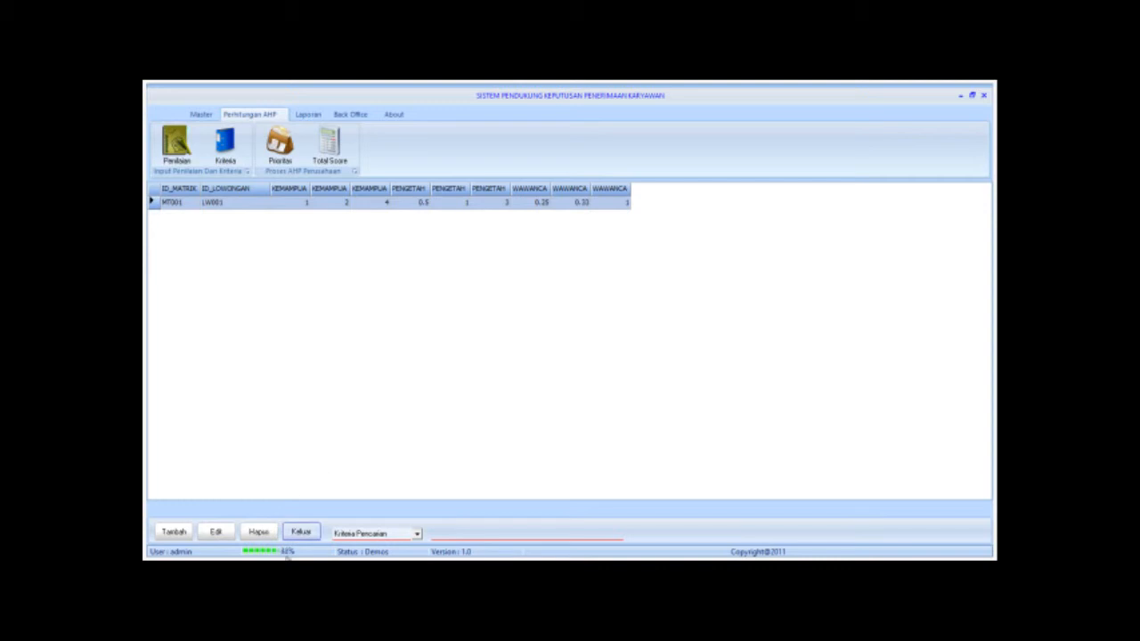
{"action": "left_click", "coordinate": [301, 533]}
{"action": "left_click", "coordinate": [224, 142]}
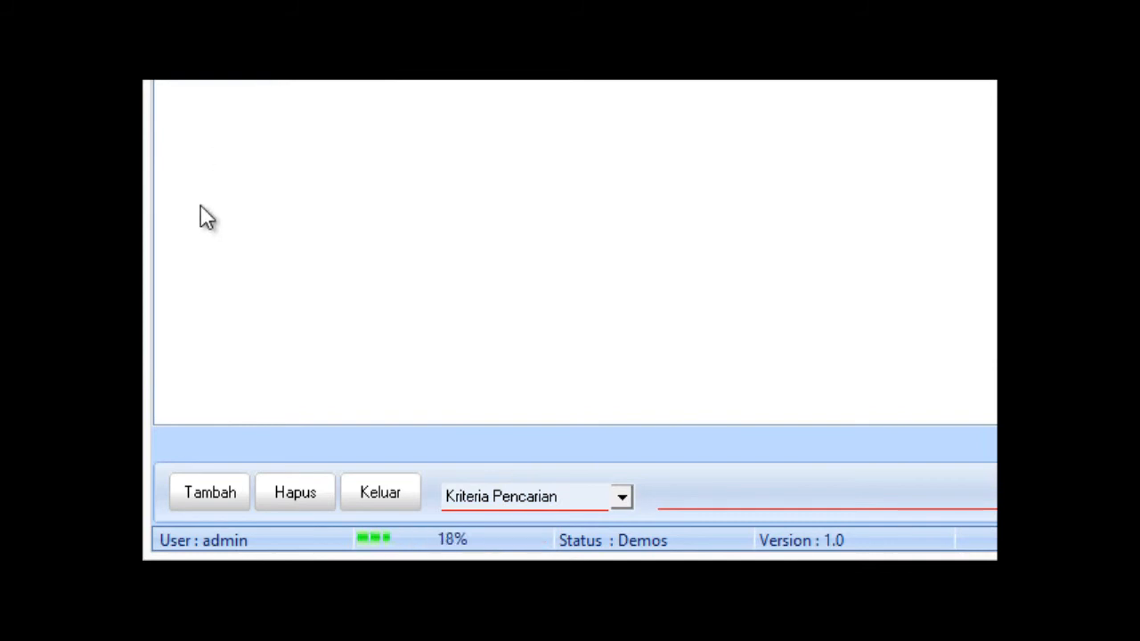
Create the Kemampuan applicant matrix for LW001, process it (Jumlah 9.50, 10.00, 17.00) and save.
{"action": "left_click", "coordinate": [220, 485]}
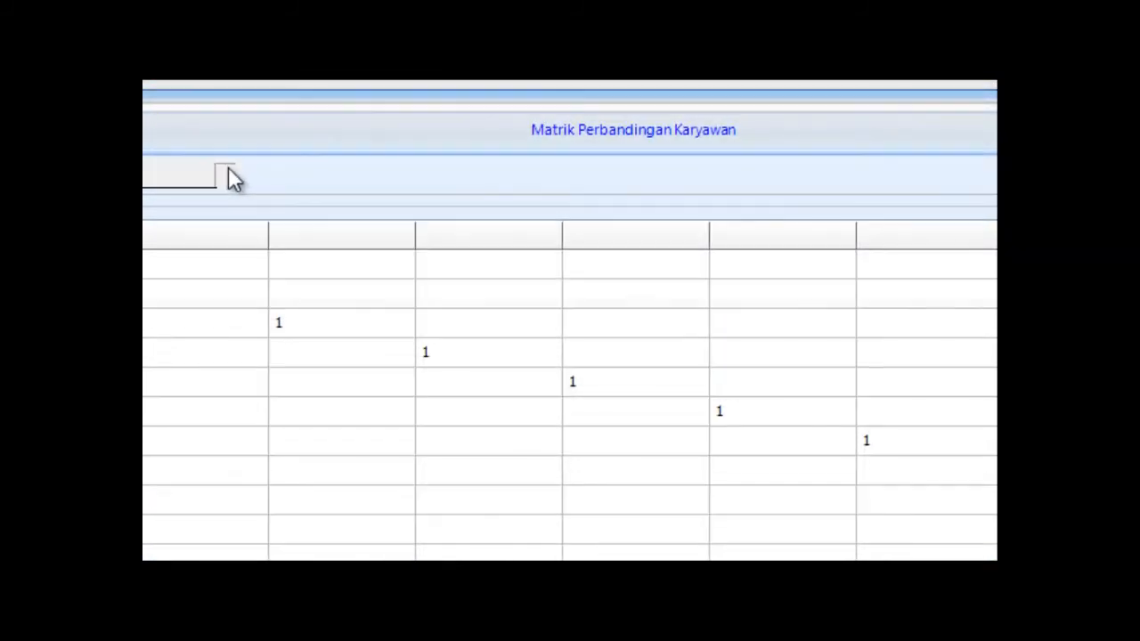
{"action": "left_click", "coordinate": [225, 171]}
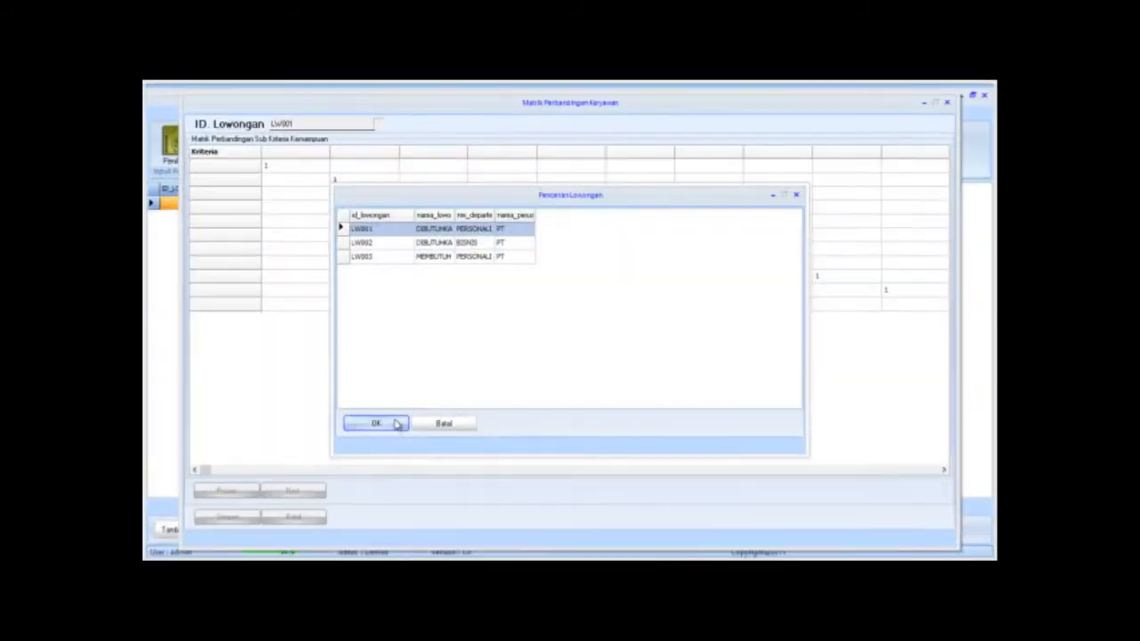
{"action": "left_click", "coordinate": [395, 424]}
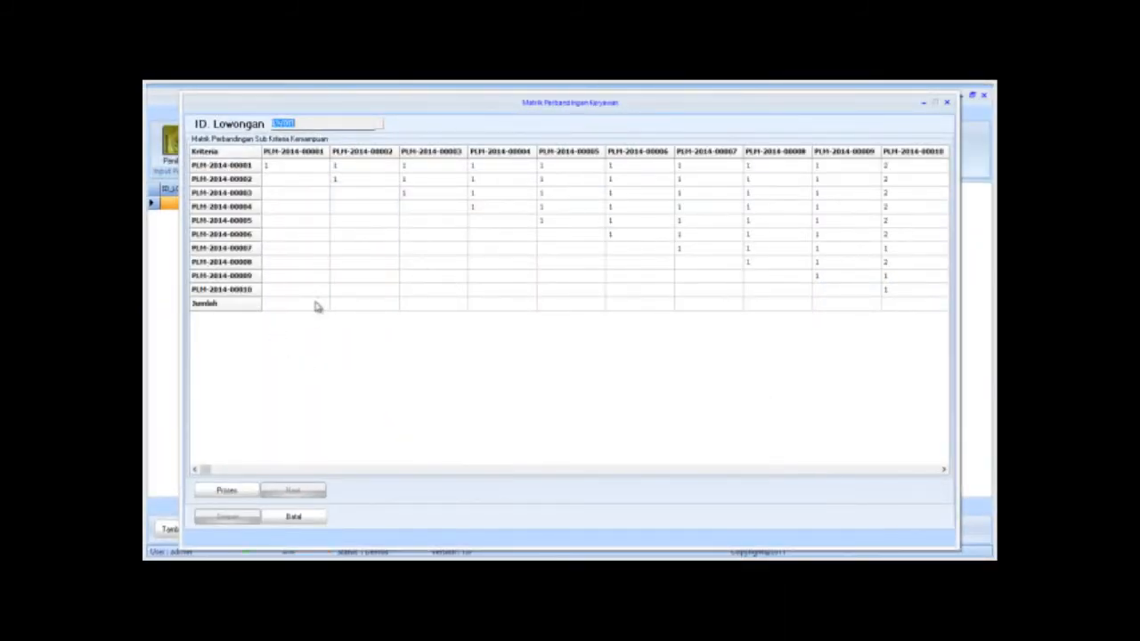
{"action": "left_click", "coordinate": [228, 492]}
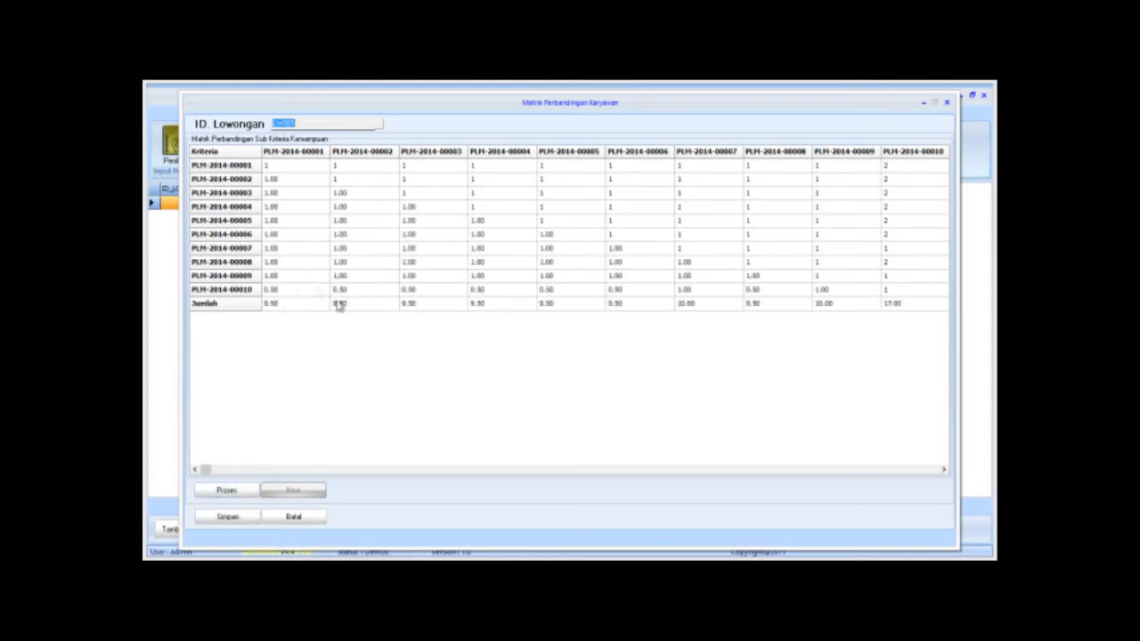
{"action": "left_click", "coordinate": [228, 518]}
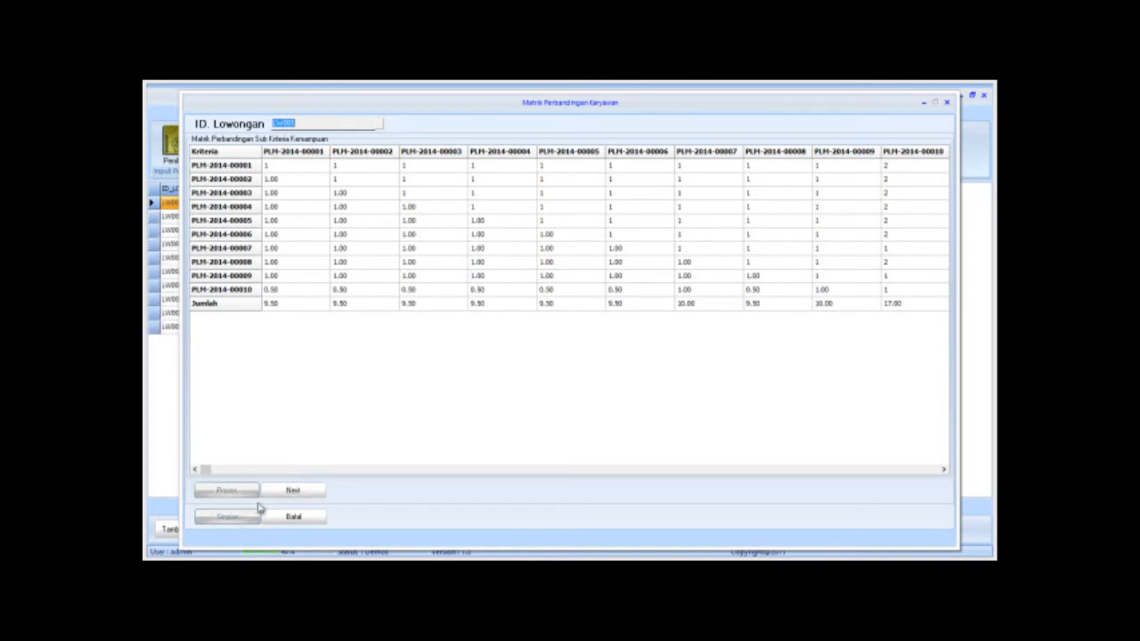
Process and save the Pengetahuan applicant comparison matrix for LW001.
{"action": "left_click", "coordinate": [287, 492]}
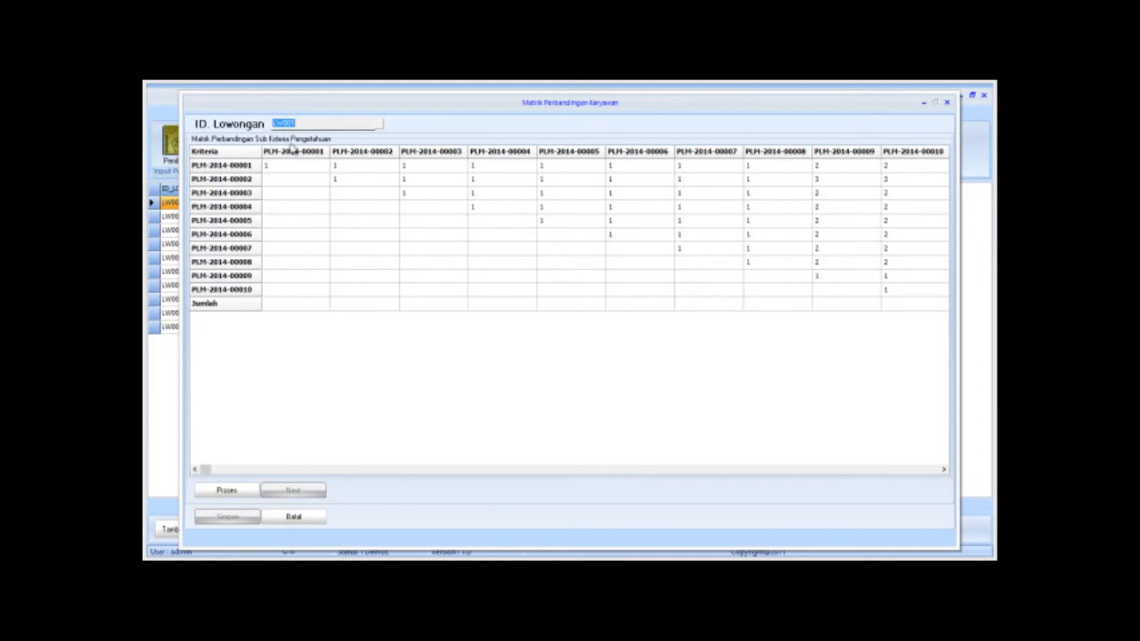
{"action": "left_click", "coordinate": [223, 491]}
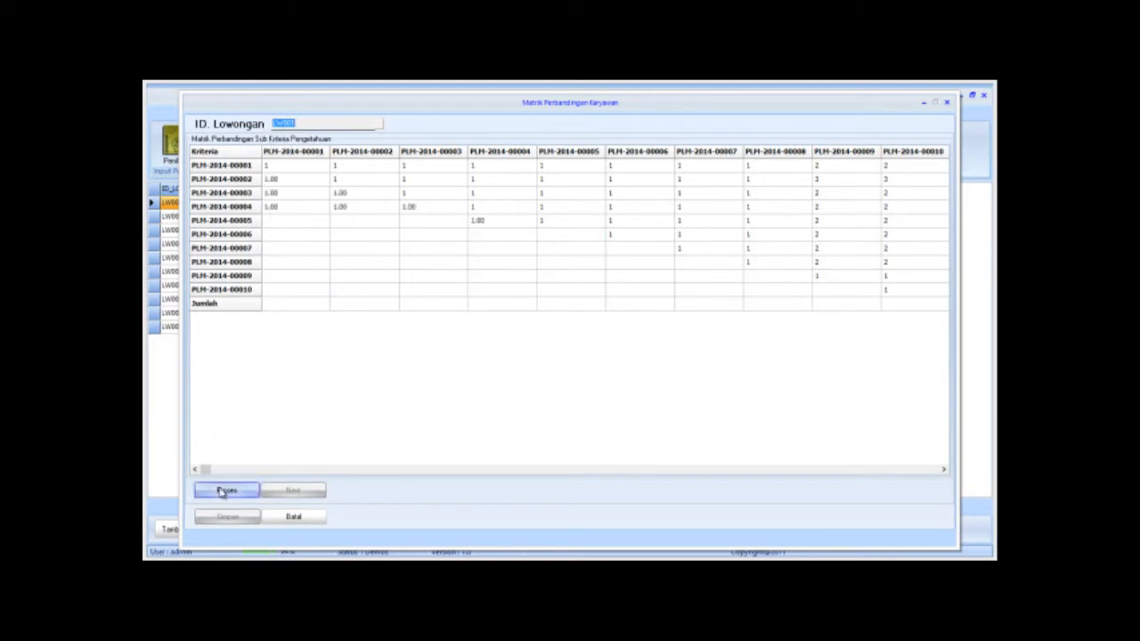
{"action": "left_click", "coordinate": [252, 524]}
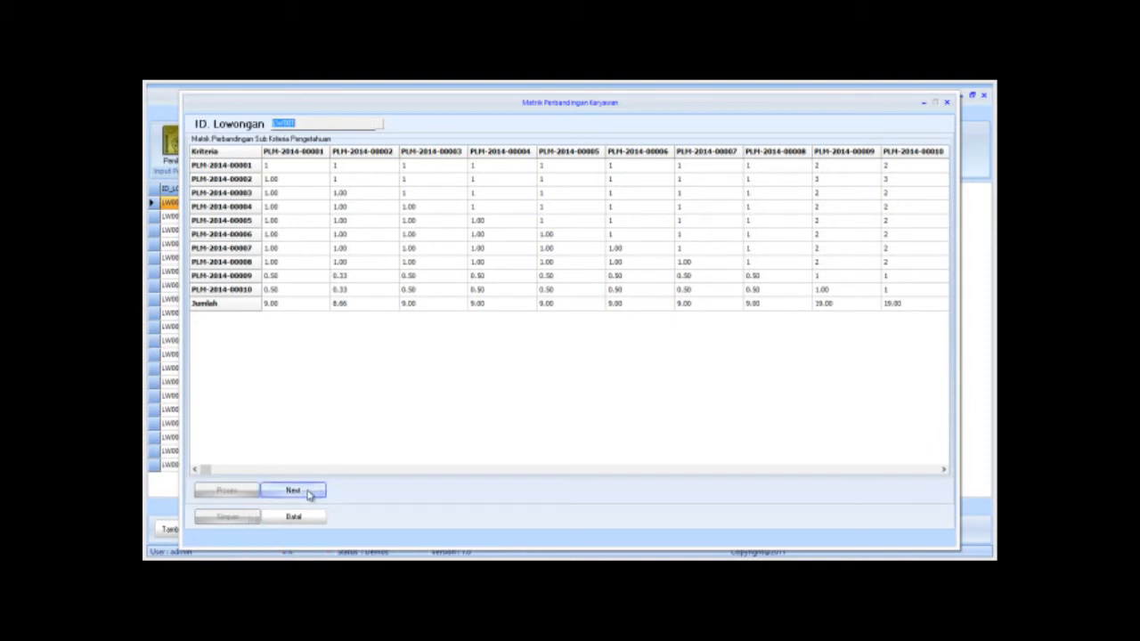
Process and save the Wawancara applicant comparison matrix, finishing the matrix dialog.
{"action": "left_click", "coordinate": [303, 492]}
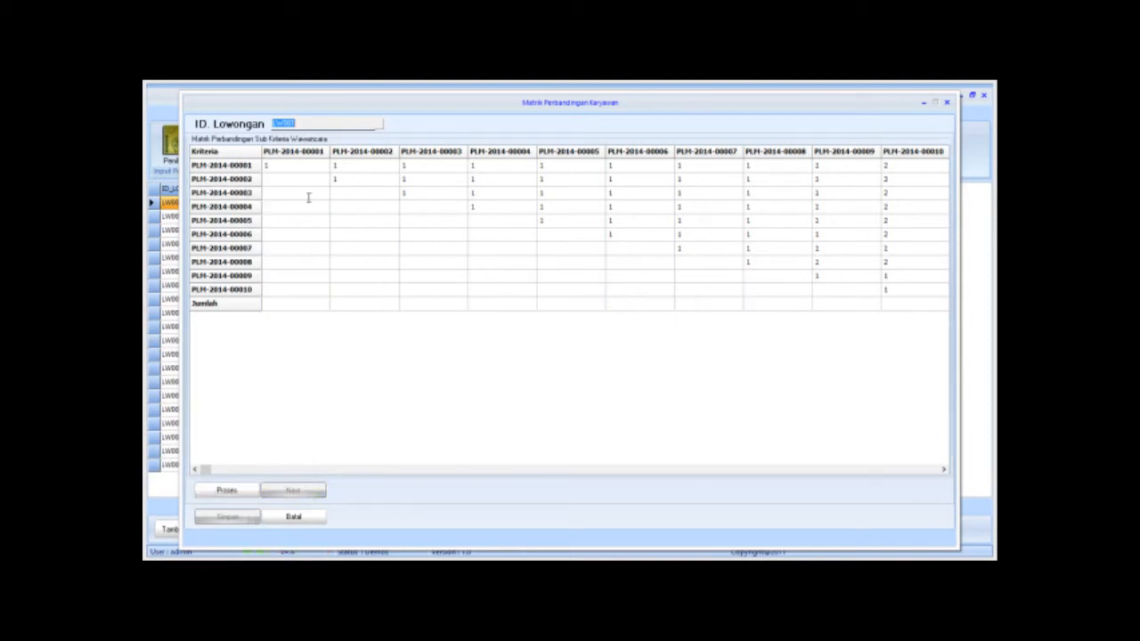
{"action": "left_click", "coordinate": [228, 491]}
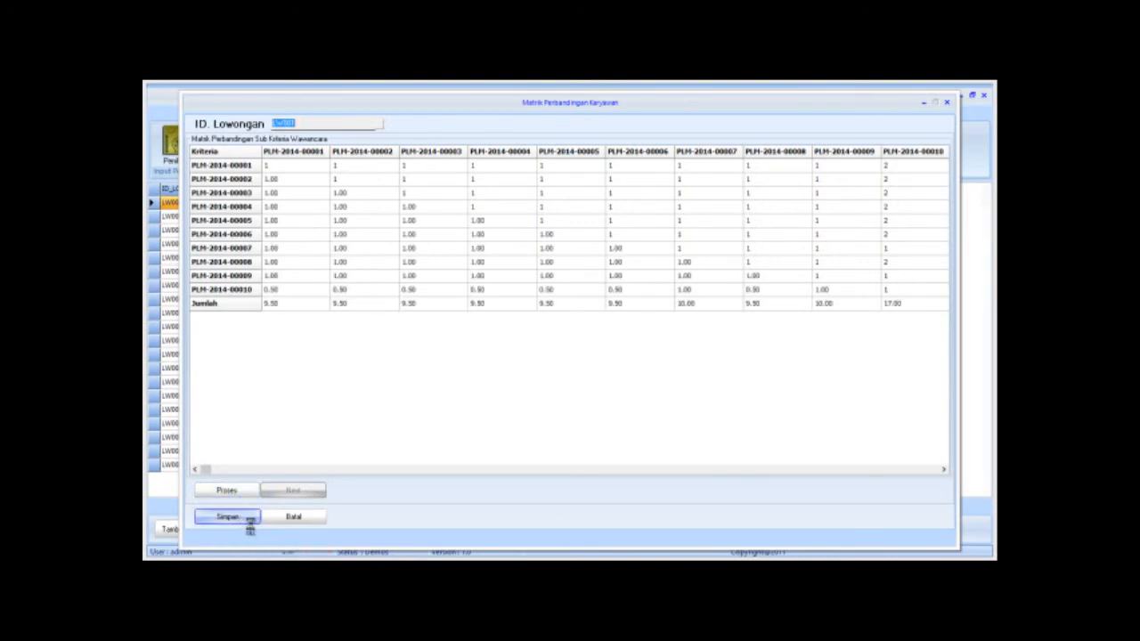
{"action": "left_click", "coordinate": [248, 520]}
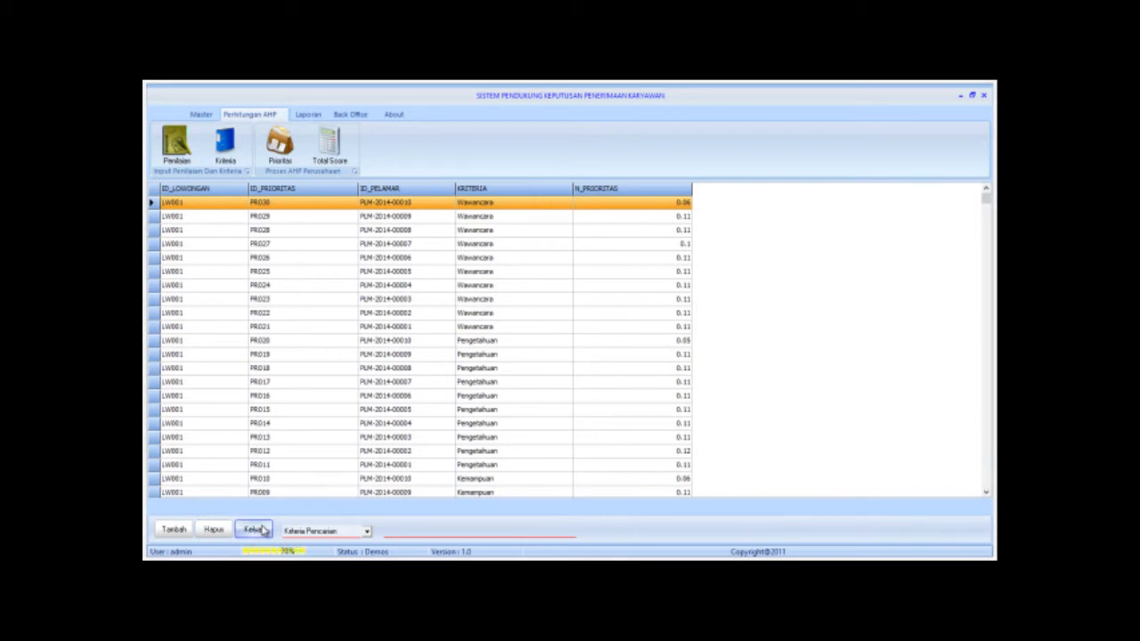
Run the Total Score calculation twice, dismiss both Null-to-Double errors, and close the form.
{"action": "left_click", "coordinate": [256, 530]}
{"action": "left_click", "coordinate": [331, 160]}
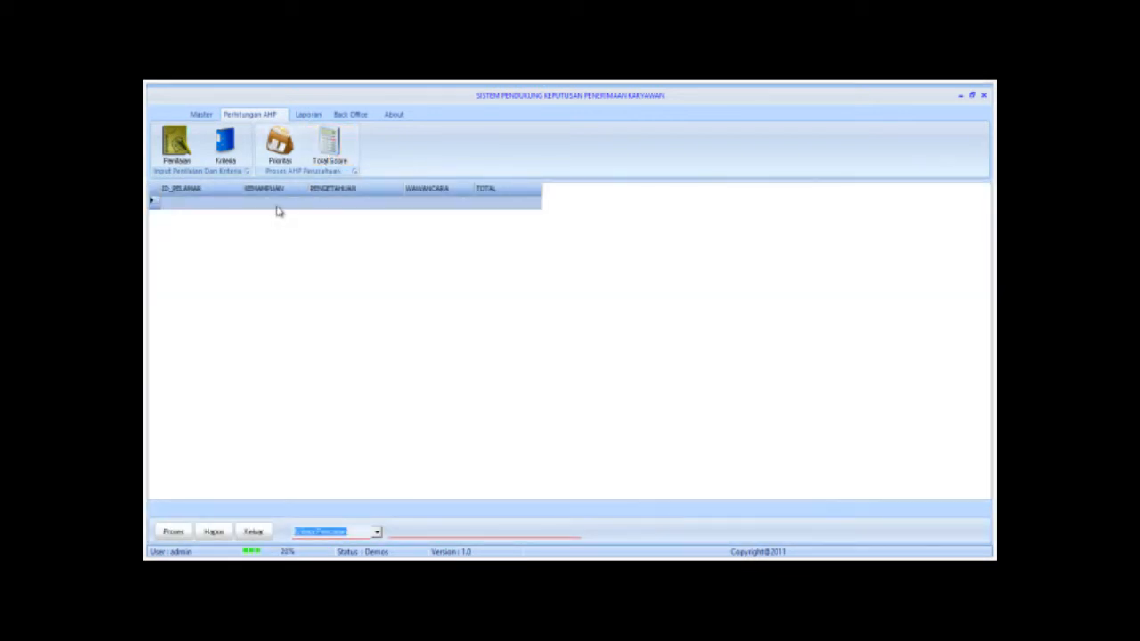
{"action": "left_click", "coordinate": [171, 532]}
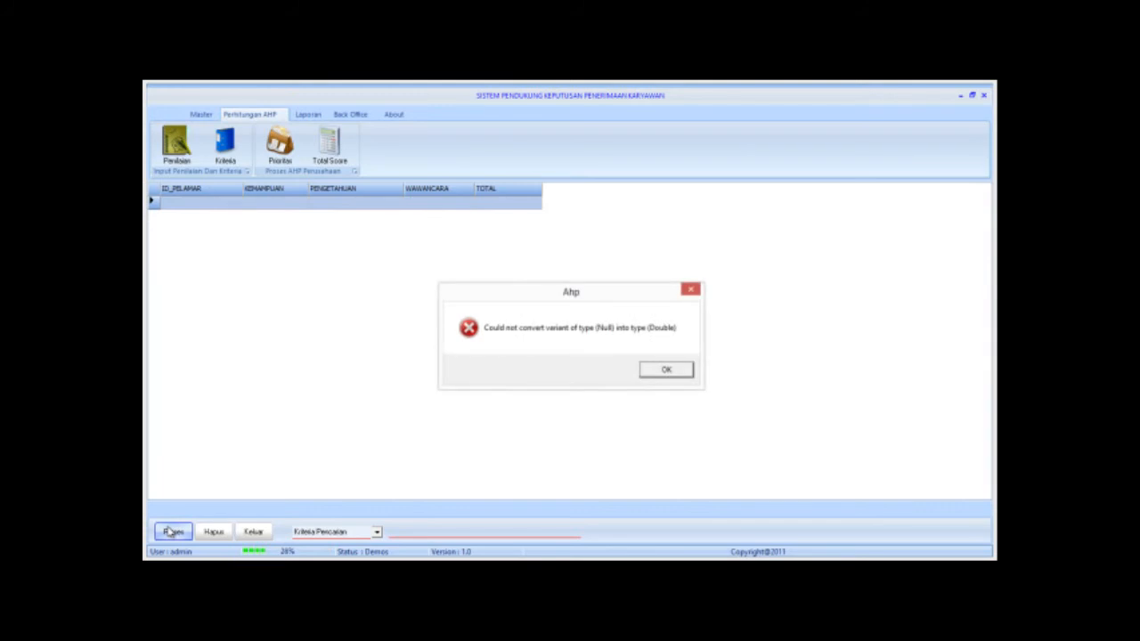
{"action": "left_click", "coordinate": [662, 371]}
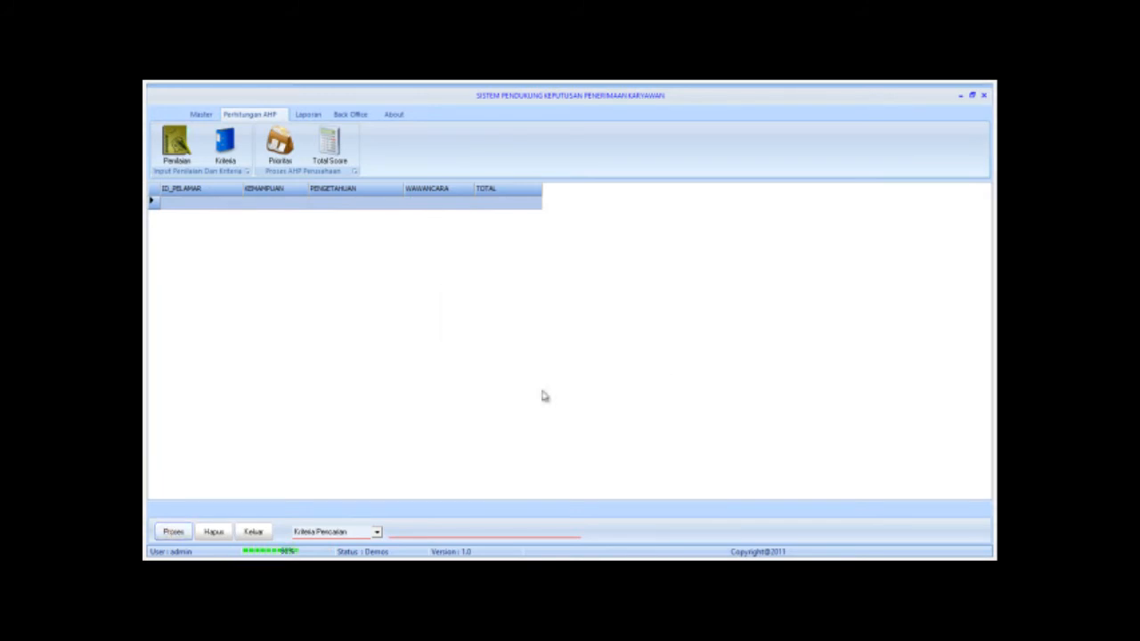
{"action": "left_click", "coordinate": [183, 534]}
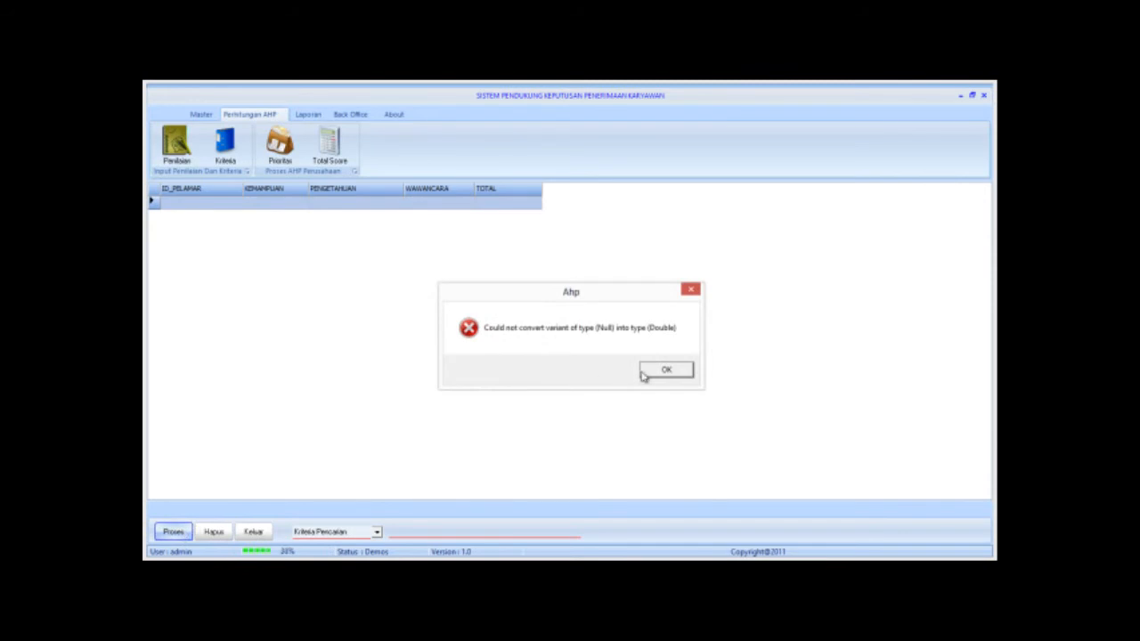
{"action": "left_click", "coordinate": [666, 371]}
{"action": "left_click", "coordinate": [264, 535]}
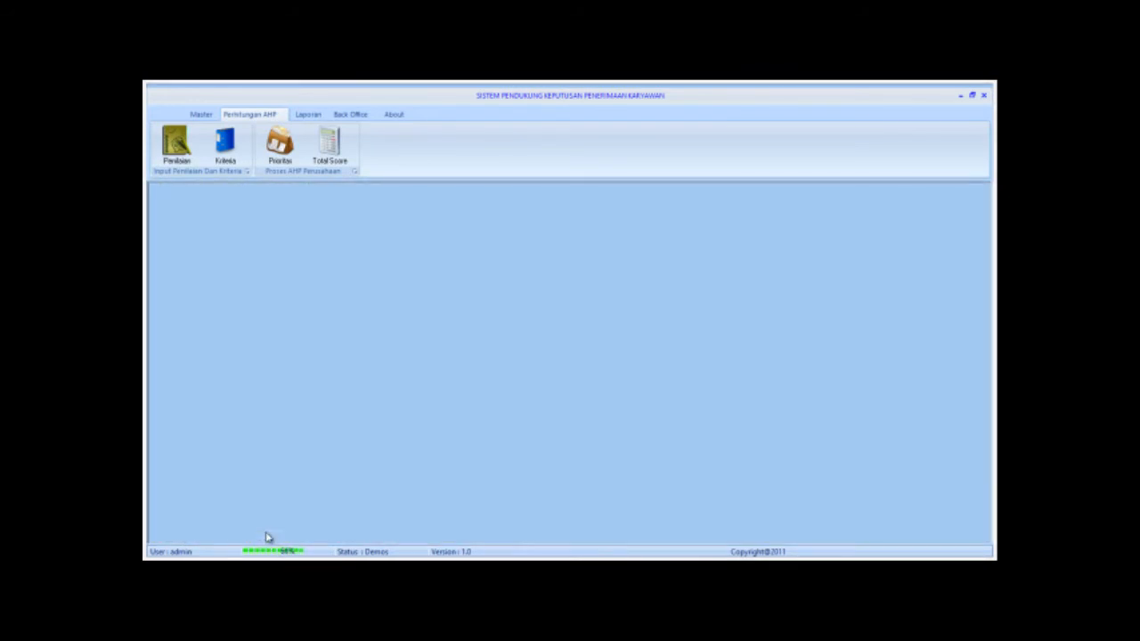
Reload the applicant priority list three times, then close it.
{"action": "left_click", "coordinate": [280, 143]}
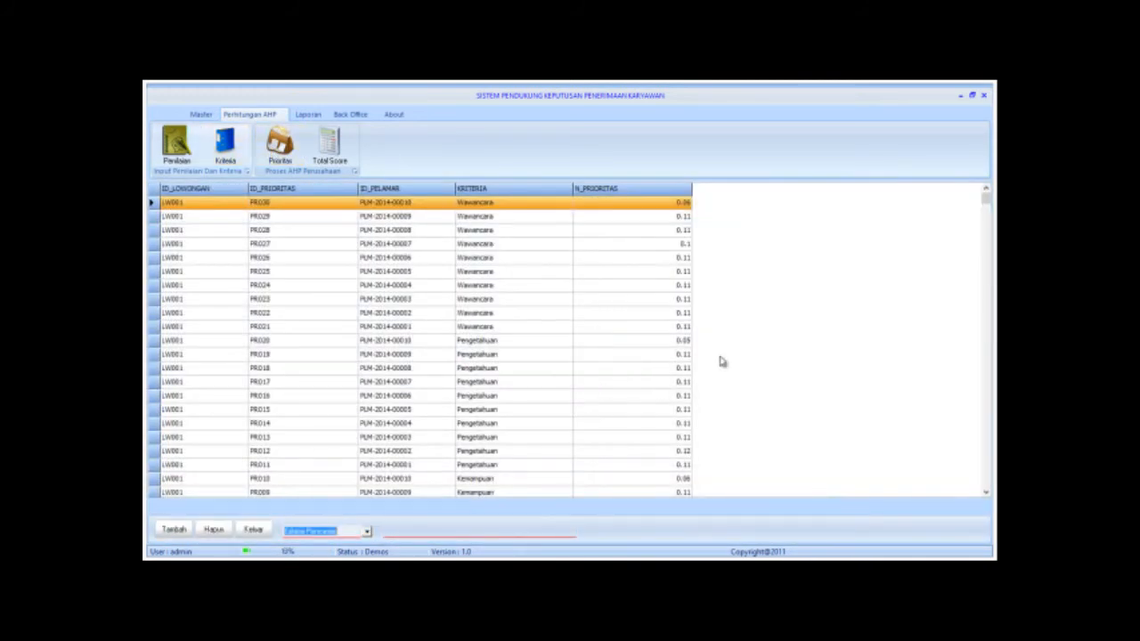
{"action": "right_click", "coordinate": [828, 337]}
{"action": "left_click", "coordinate": [848, 355]}
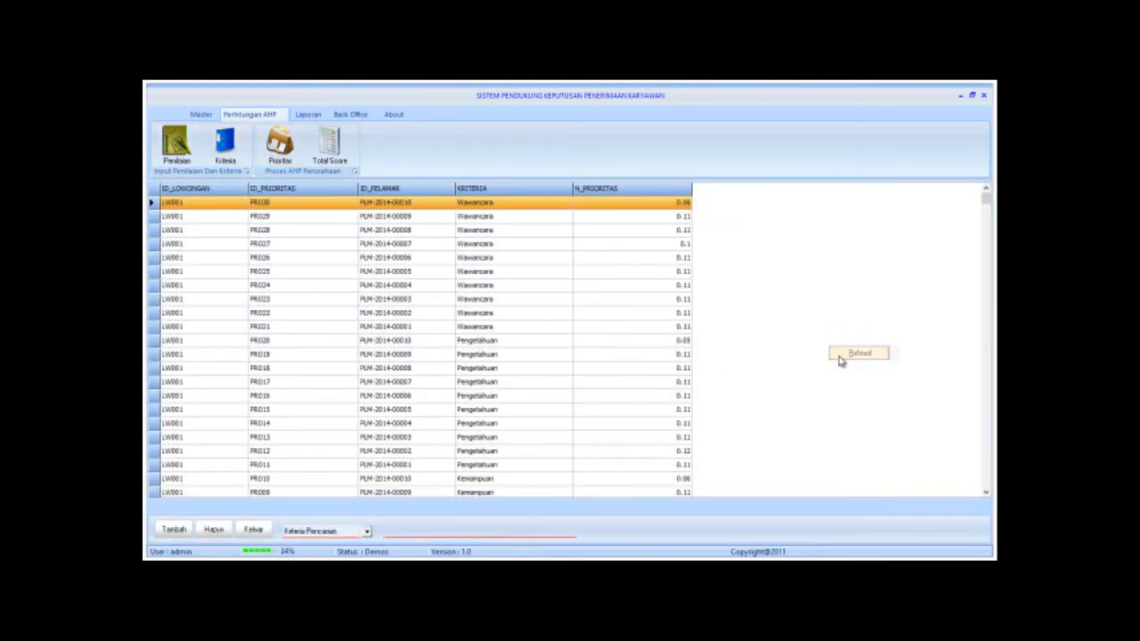
{"action": "right_click", "coordinate": [839, 360]}
{"action": "left_click", "coordinate": [851, 377]}
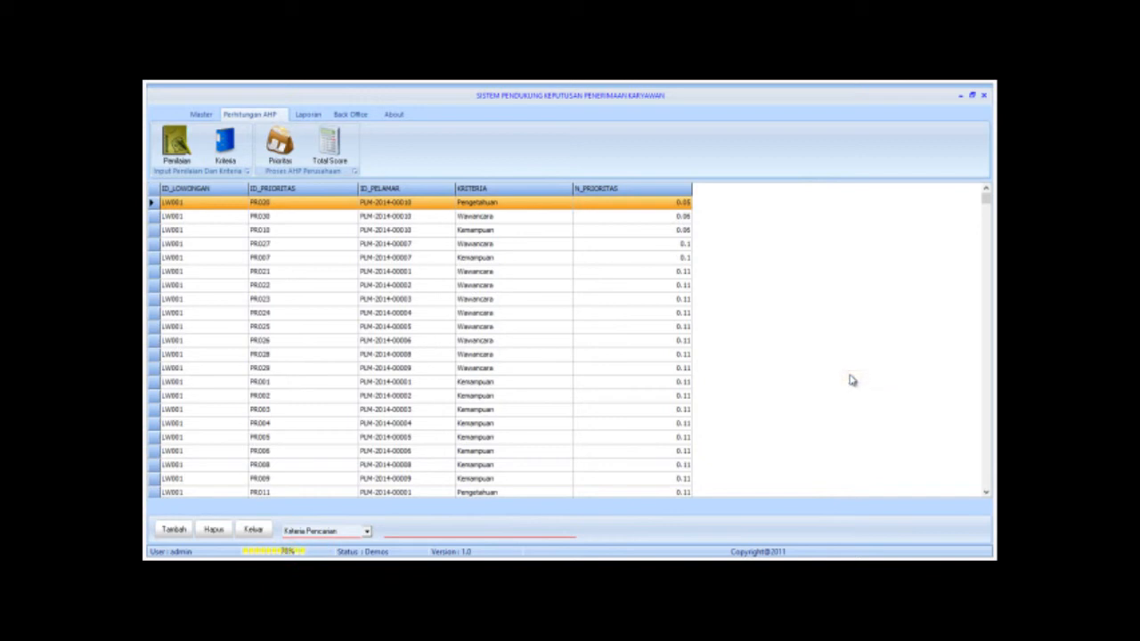
{"action": "right_click", "coordinate": [851, 378]}
{"action": "left_click", "coordinate": [873, 397]}
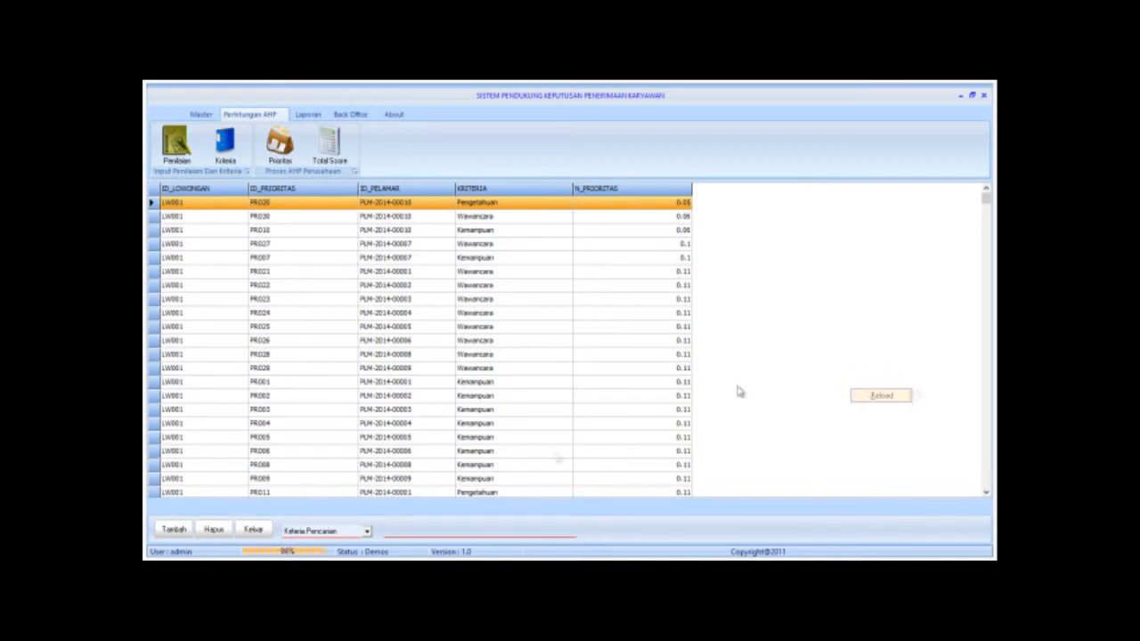
{"action": "left_click", "coordinate": [255, 531]}
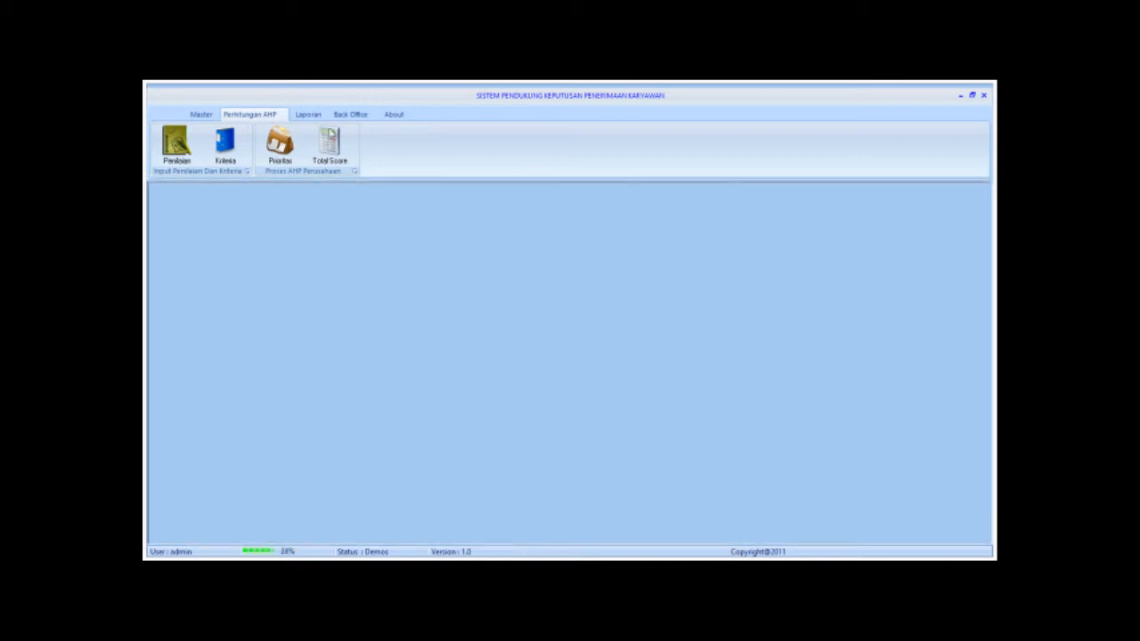
Retry Total Score, dismiss the conversion error, and close the form.
{"action": "left_click", "coordinate": [328, 143]}
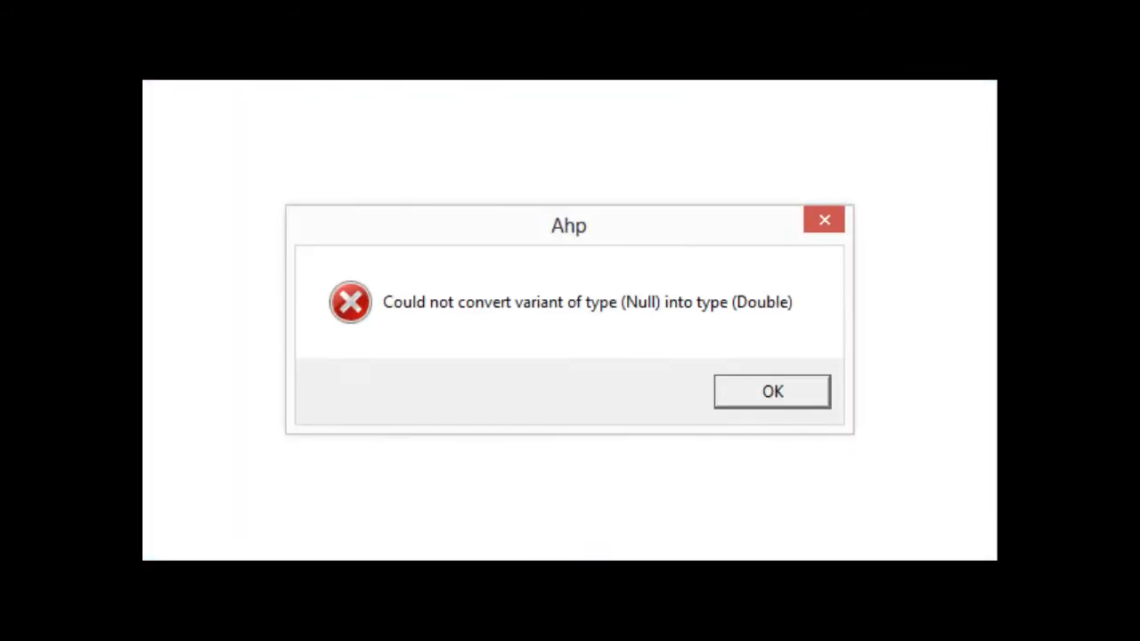
{"action": "left_click", "coordinate": [772, 391]}
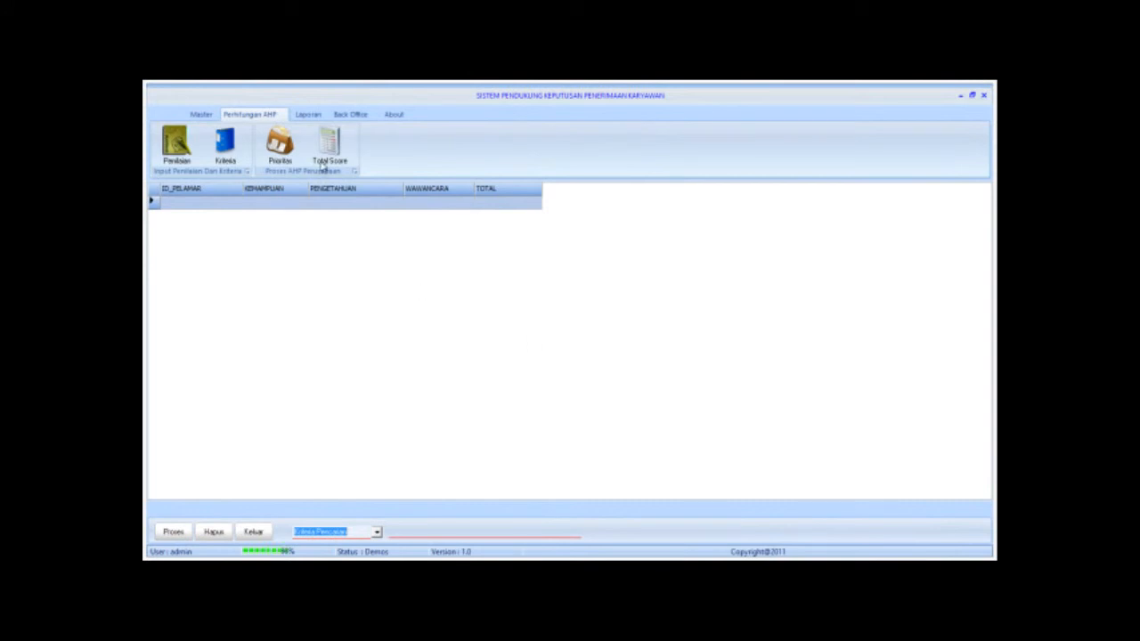
{"action": "left_click", "coordinate": [255, 532]}
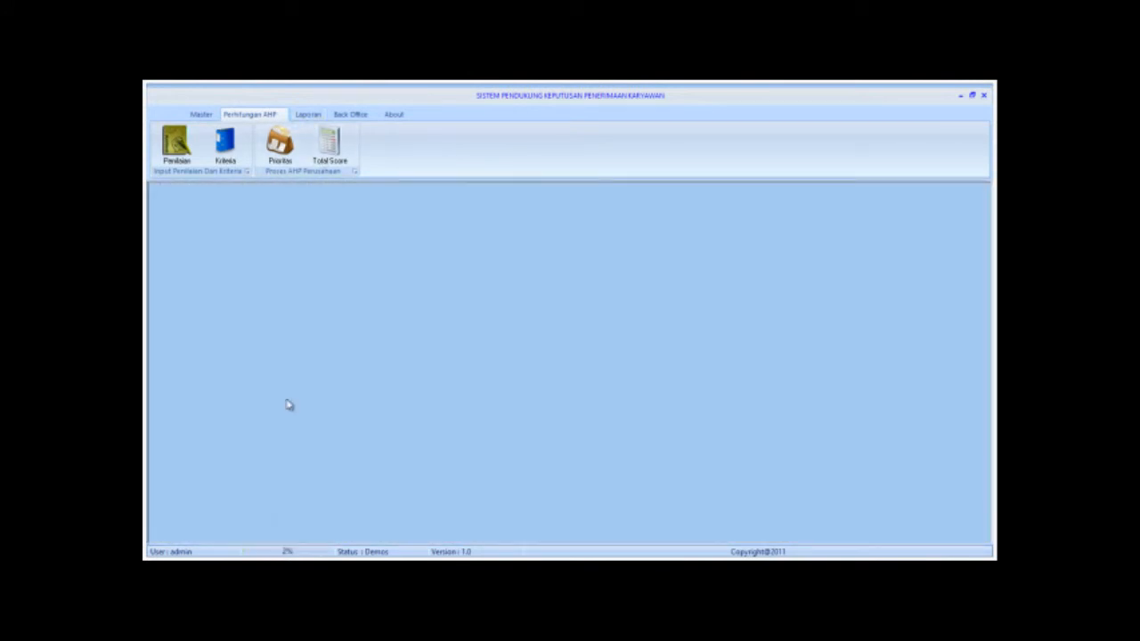
Preview the company report from the Laporan tab, then close the preview and its filter.
{"action": "left_click", "coordinate": [303, 115]}
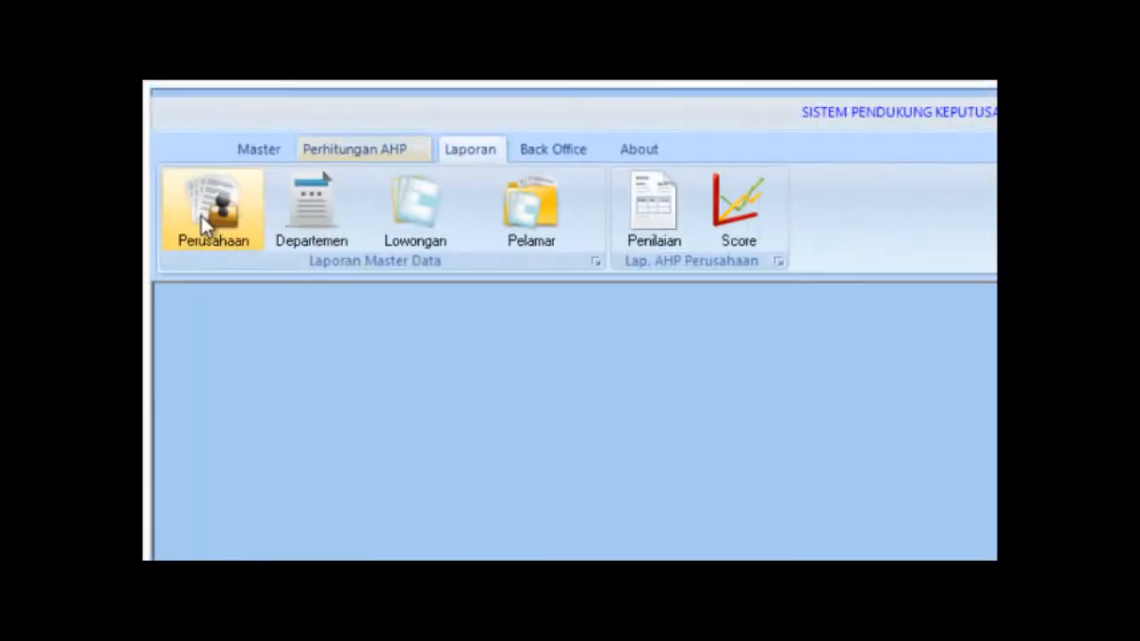
{"action": "left_click", "coordinate": [176, 151]}
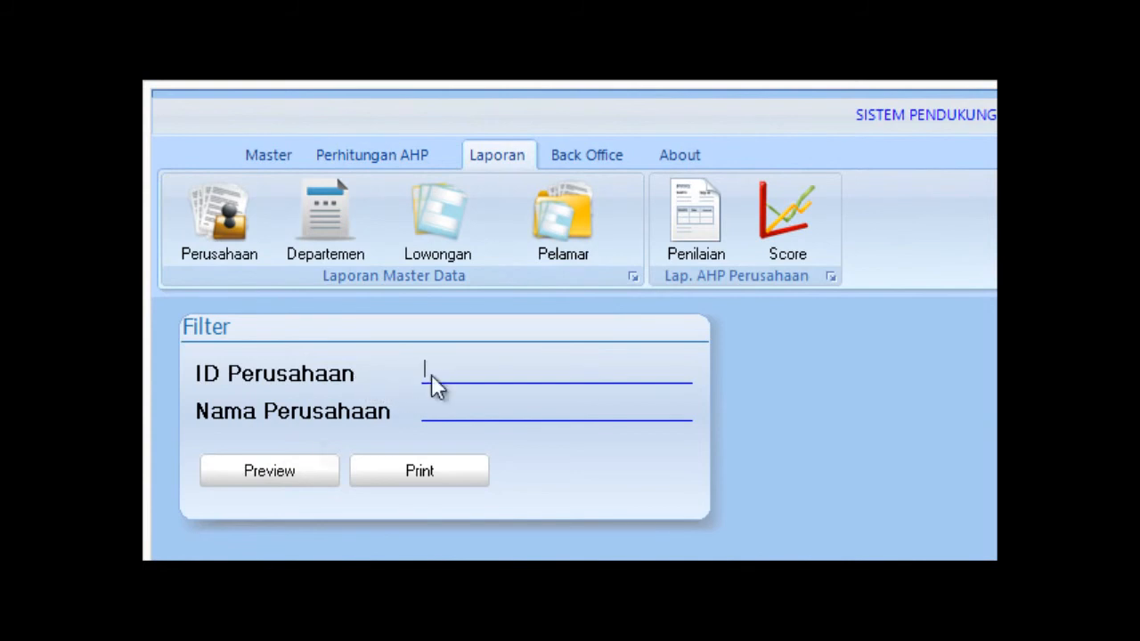
{"action": "left_click", "coordinate": [269, 472]}
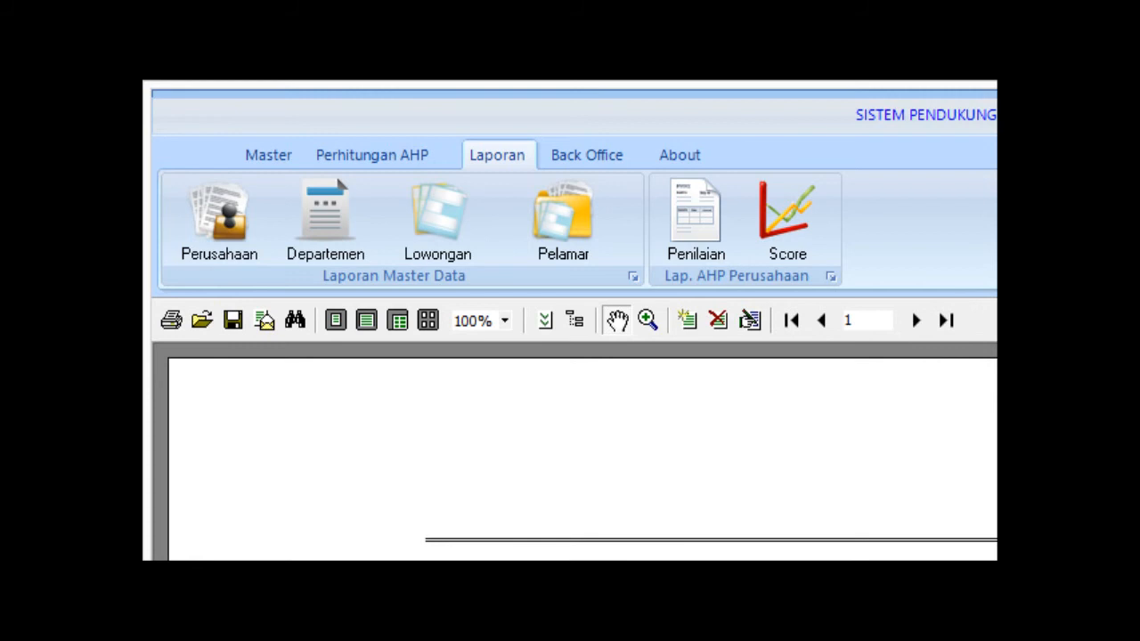
{"action": "left_click", "coordinate": [580, 322]}
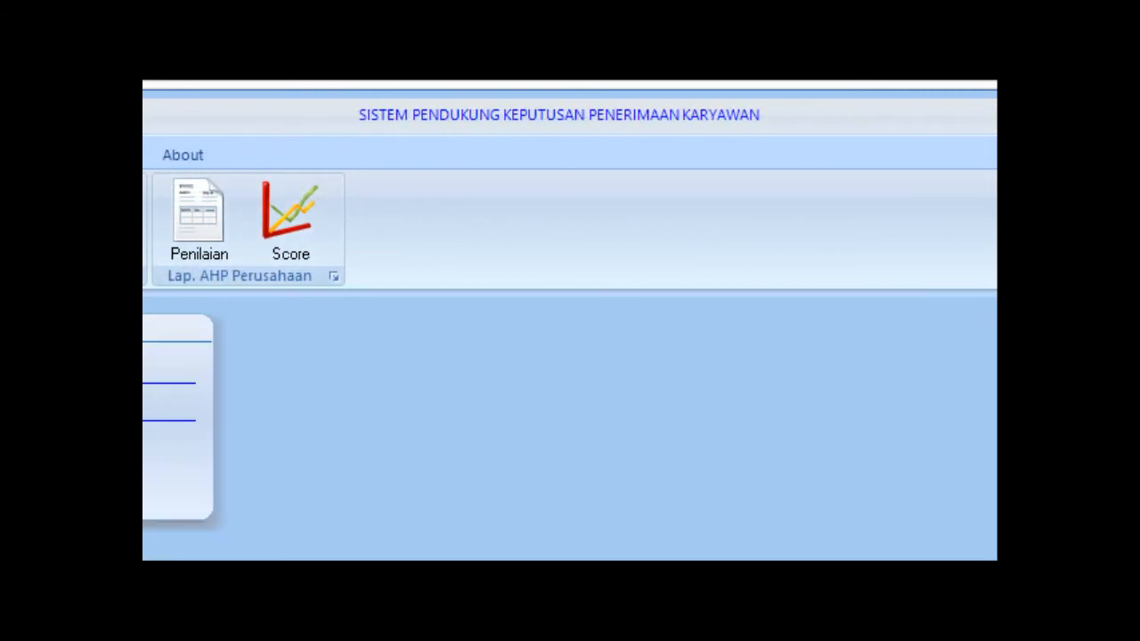
{"action": "left_click", "coordinate": [197, 535]}
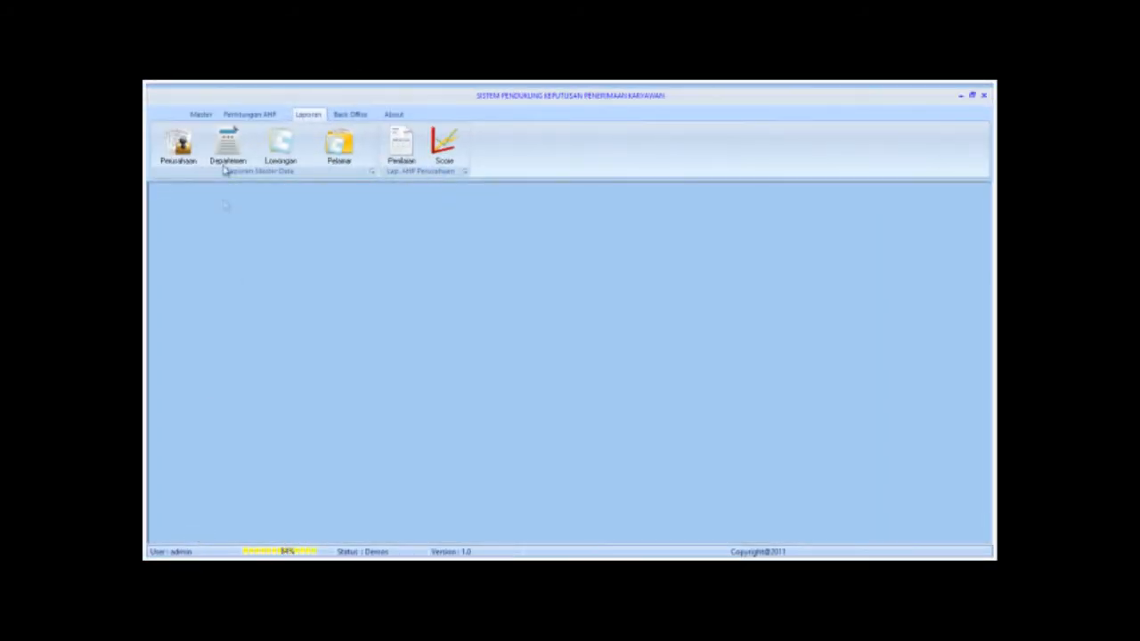
Preview the Daftar Departemen report, scroll through to page 2, then close the preview and filter.
{"action": "left_click", "coordinate": [228, 149]}
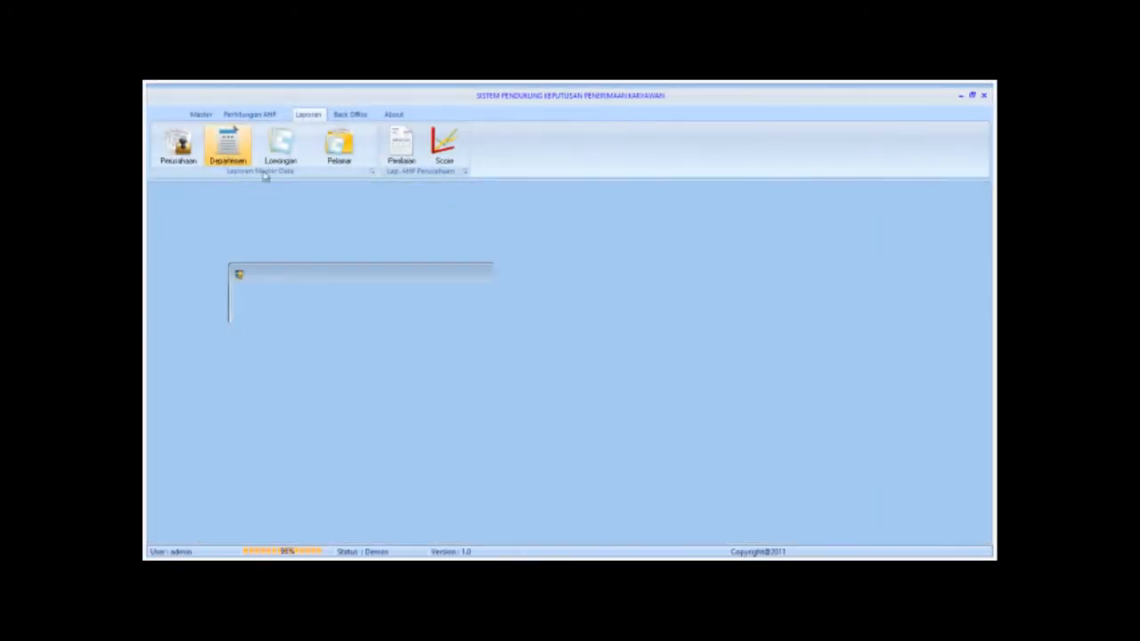
{"action": "left_click", "coordinate": [207, 302]}
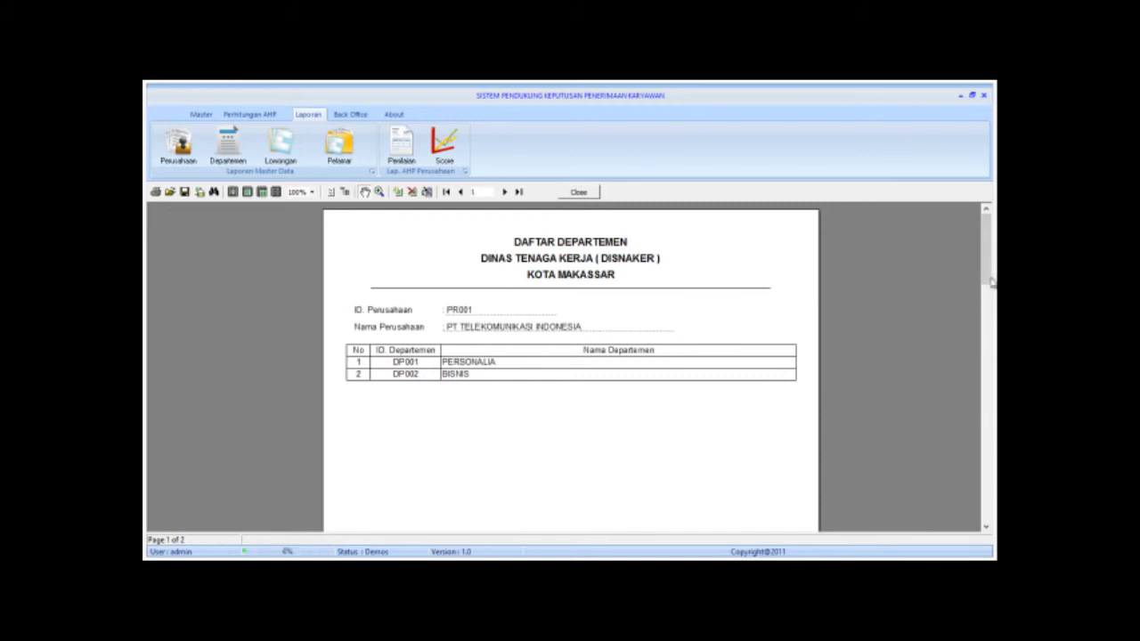
{"action": "left_click", "coordinate": [987, 350]}
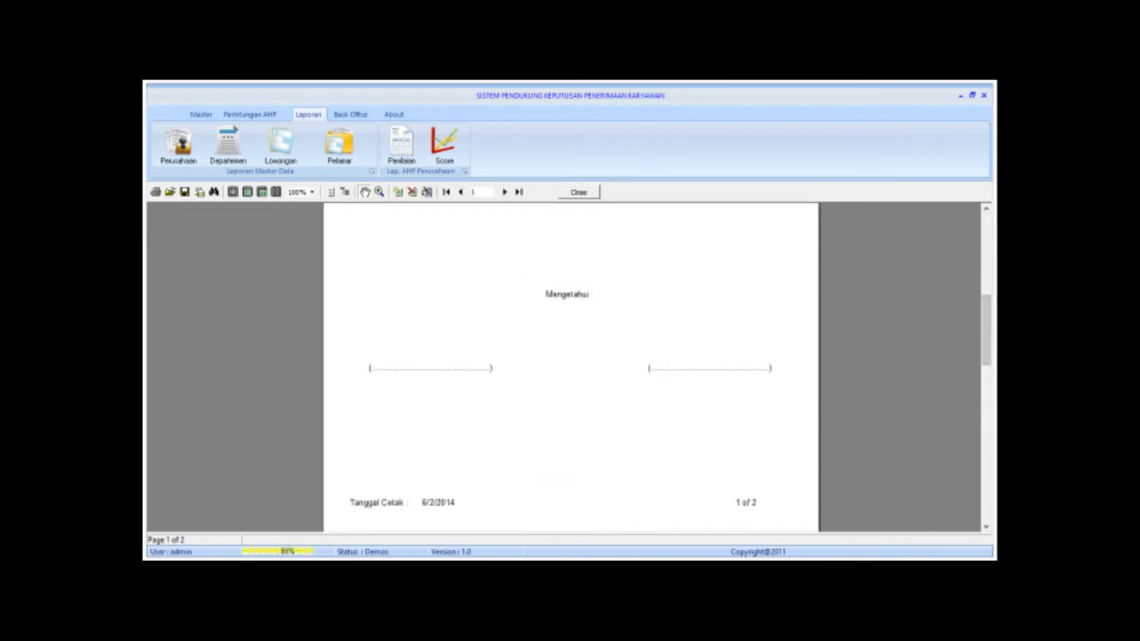
{"action": "left_click", "coordinate": [986, 406]}
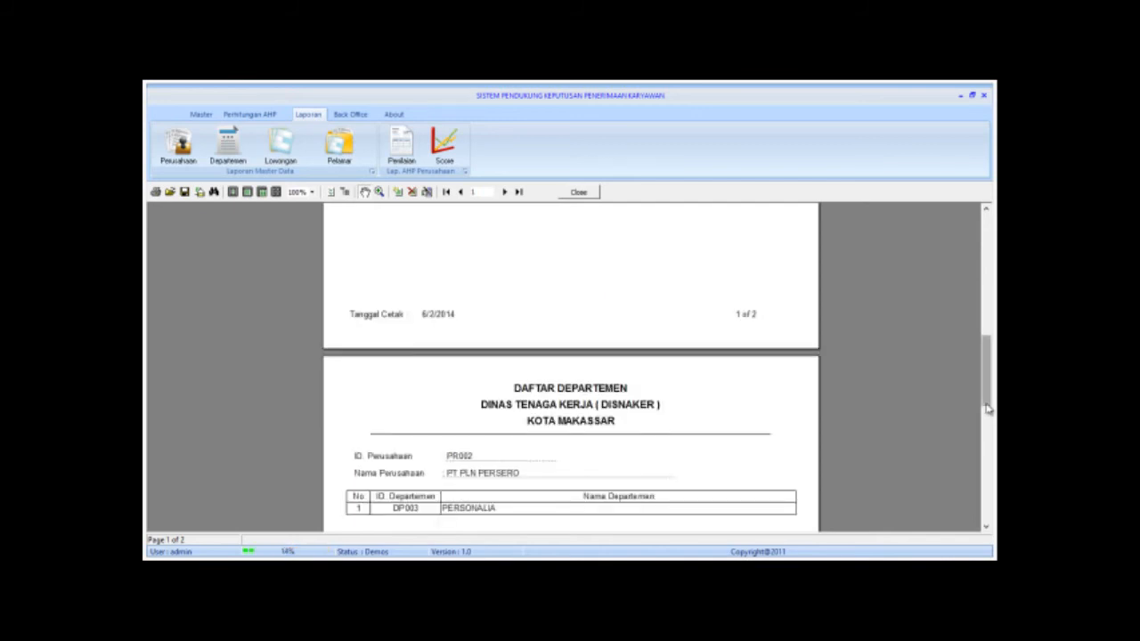
{"action": "left_click_drag", "start_coordinate": [987, 368], "coordinate": [986, 312]}
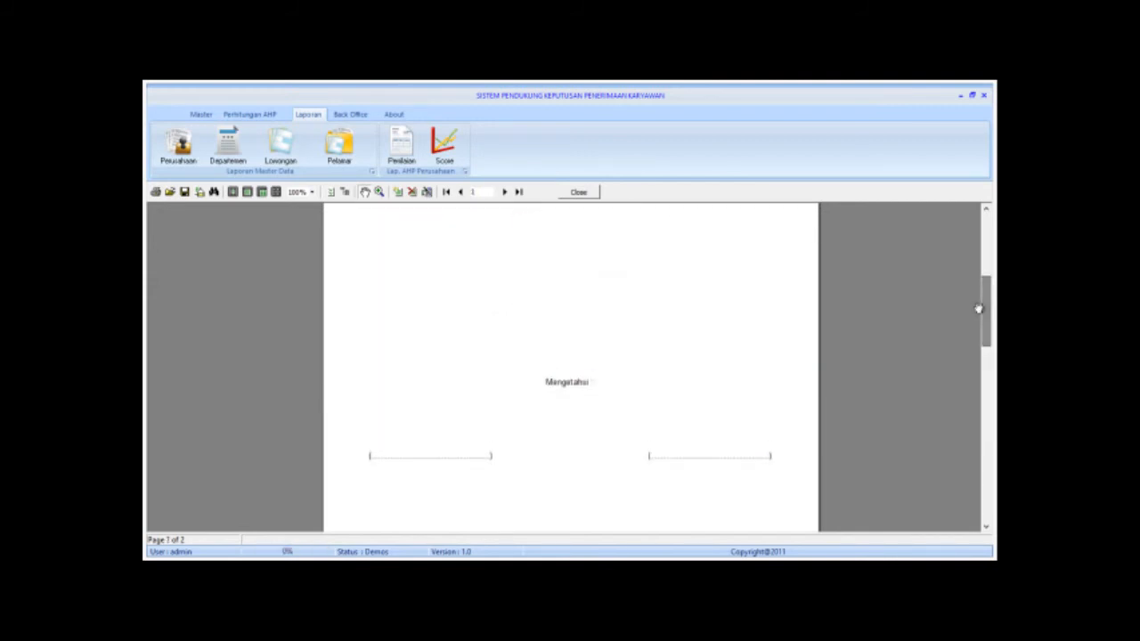
{"action": "left_click", "coordinate": [577, 194]}
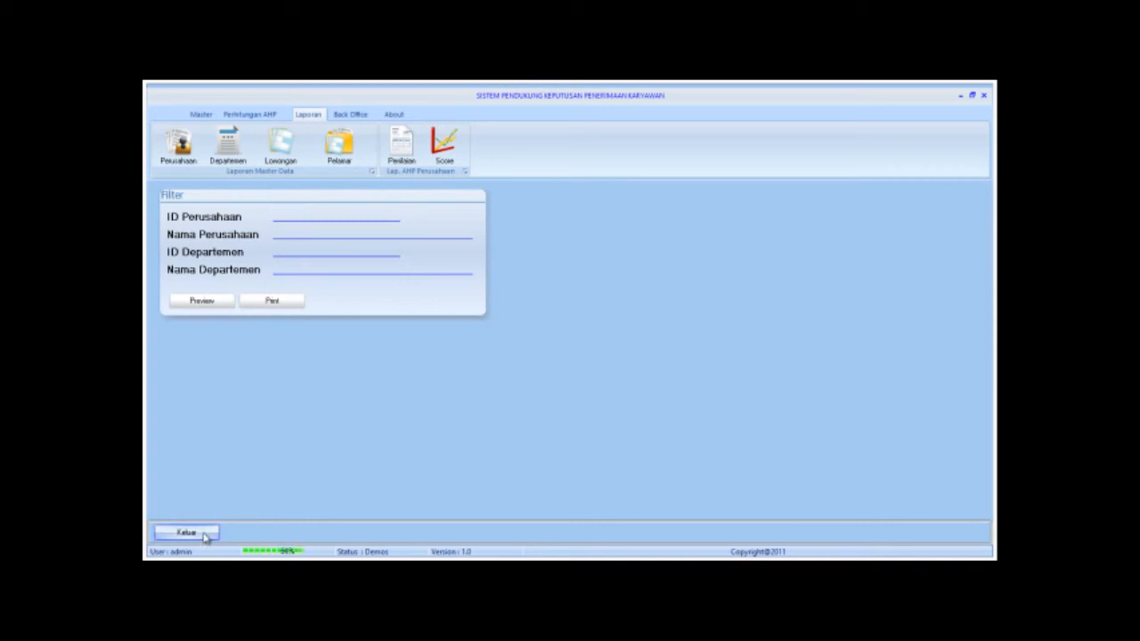
{"action": "left_click", "coordinate": [204, 533]}
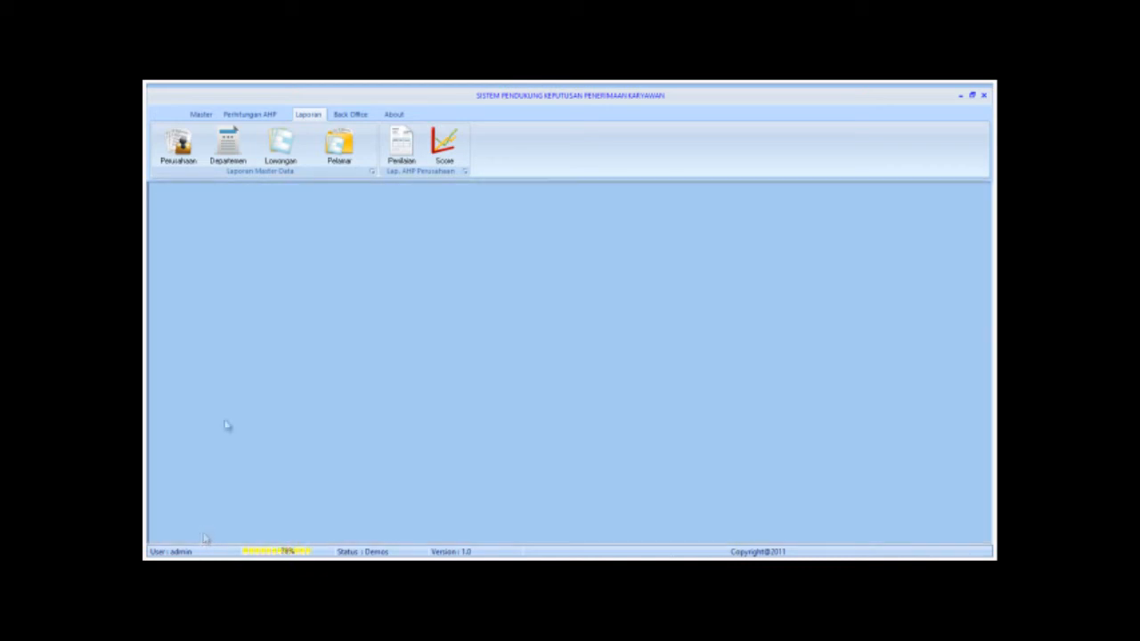
Preview the three-row vacancy list report down to its bottom, then close it and its filter.
{"action": "left_click", "coordinate": [290, 142]}
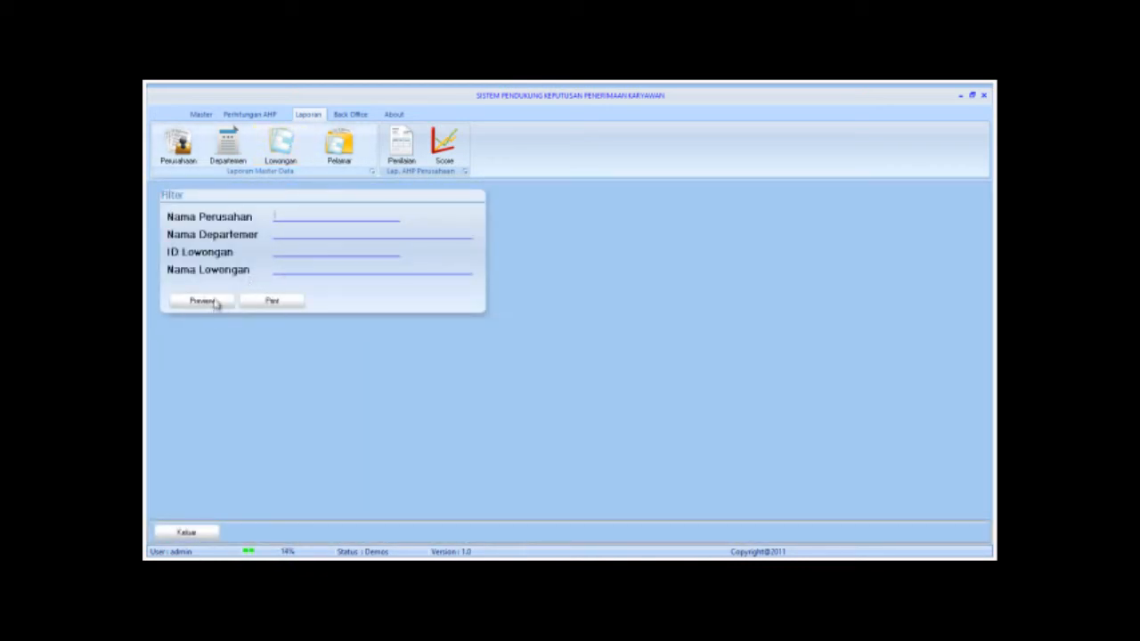
{"action": "left_click", "coordinate": [203, 301]}
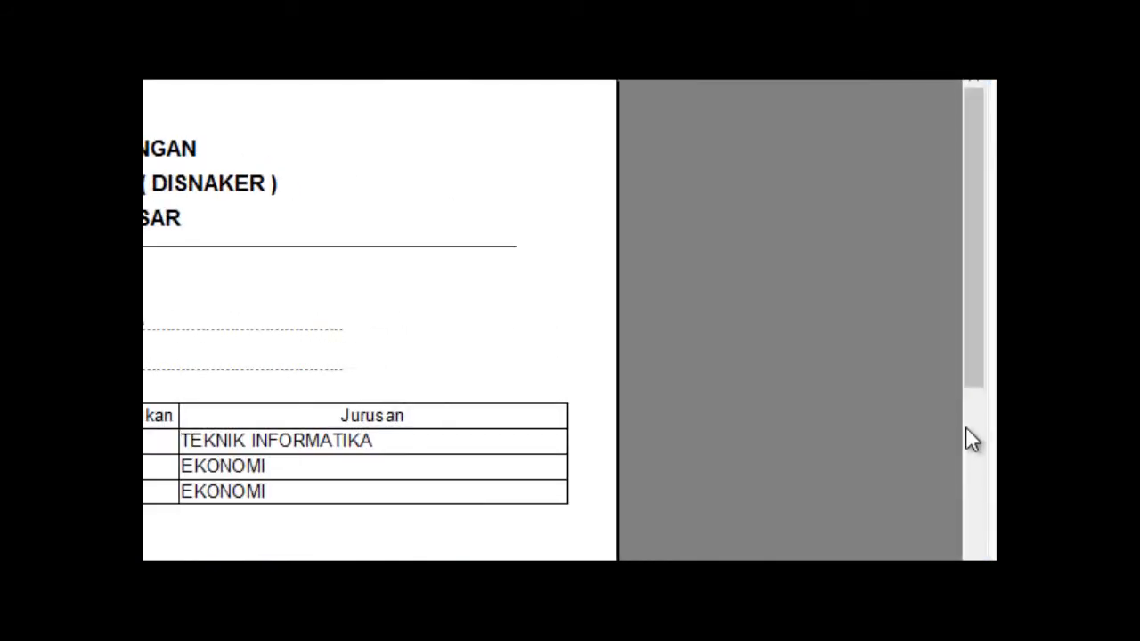
{"action": "left_click", "coordinate": [968, 428]}
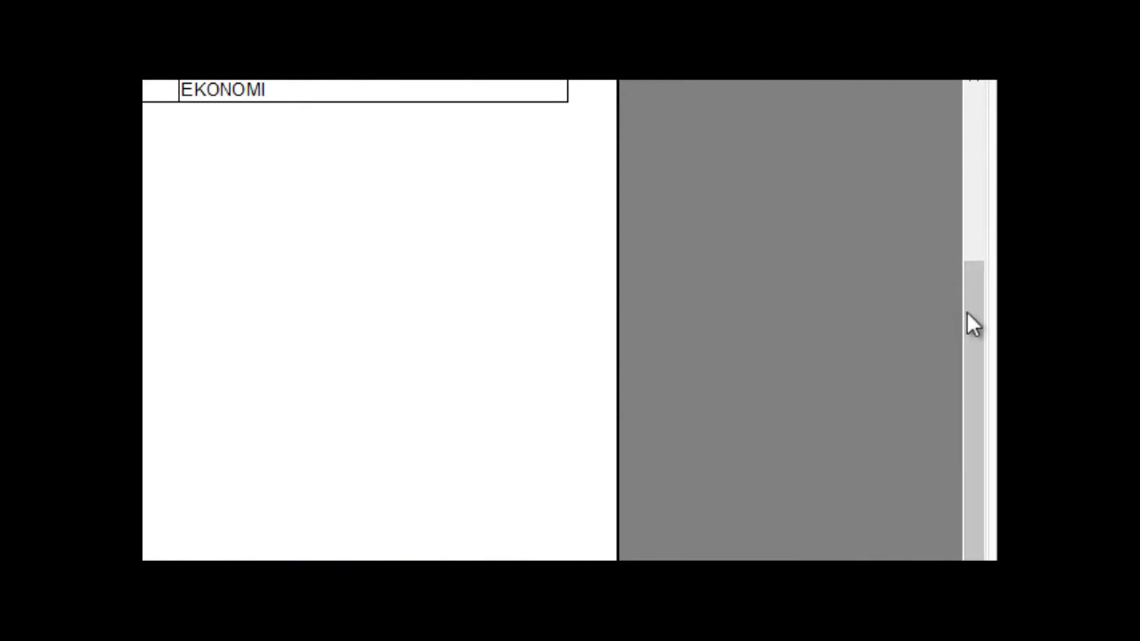
{"action": "left_click_drag", "start_coordinate": [970, 324], "coordinate": [969, 175]}
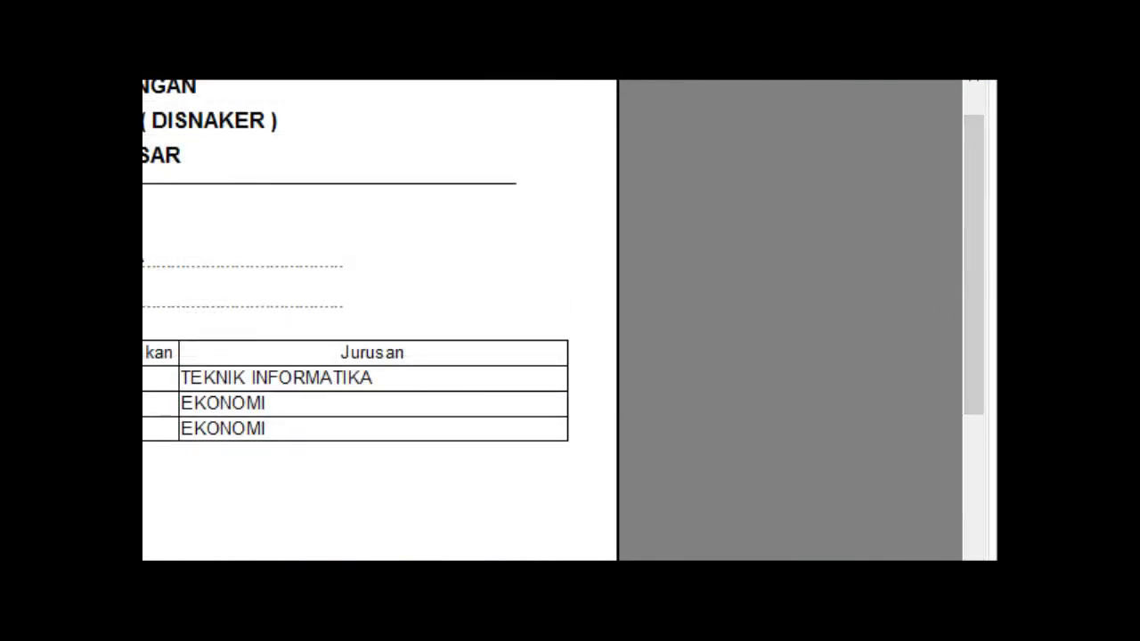
{"action": "key", "text": "Escape"}
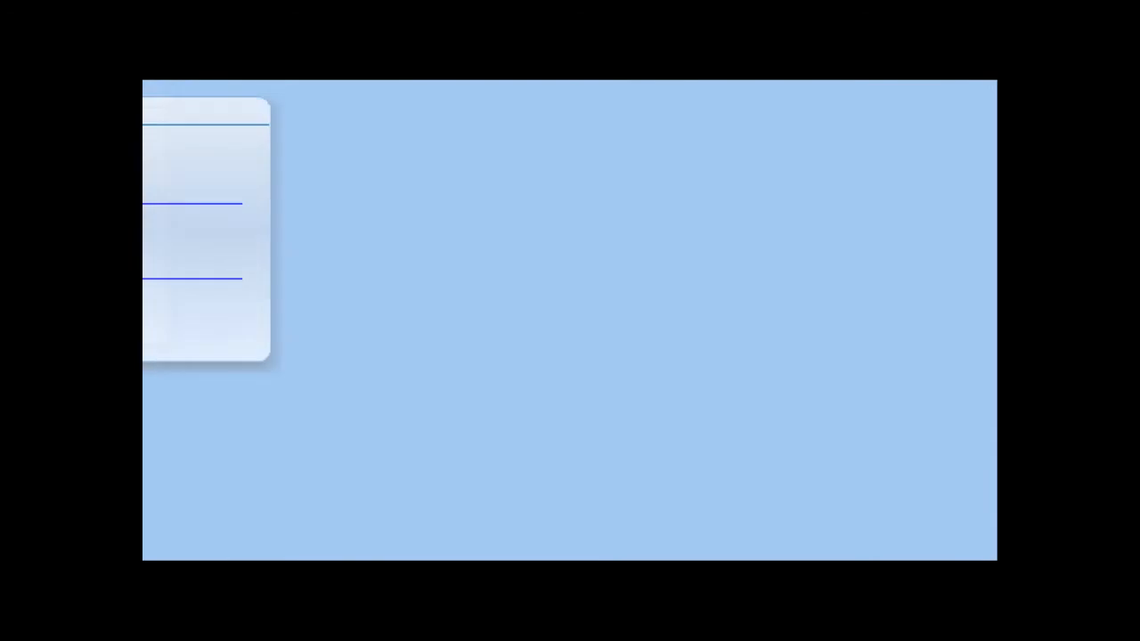
{"action": "key", "text": "Escape"}
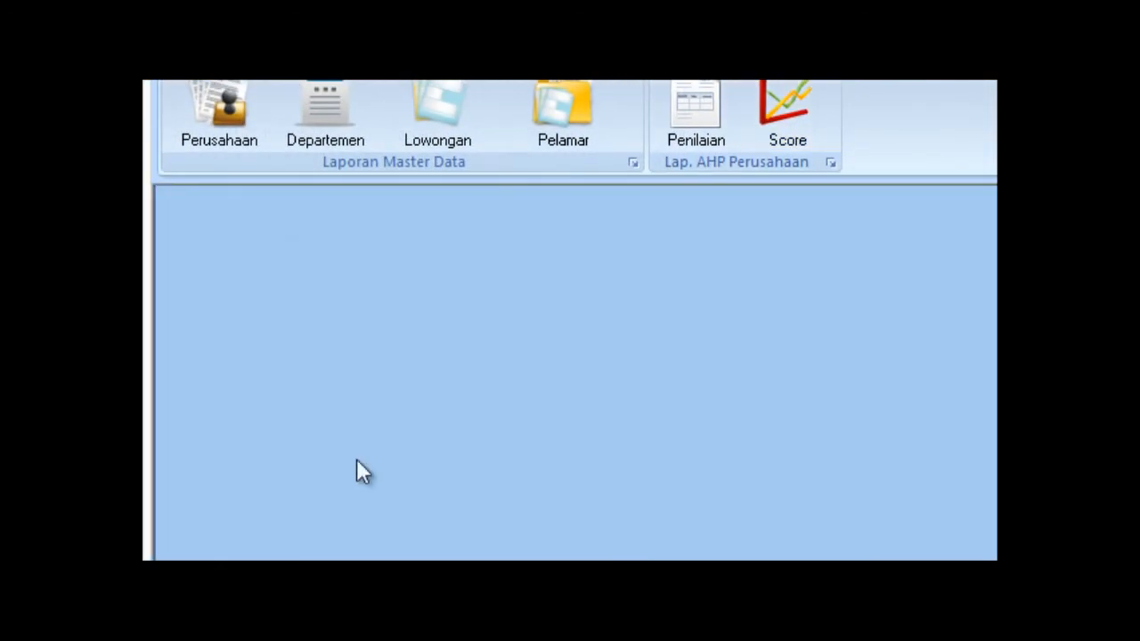
Preview the applicant biodata report, scroll through its details, and close the preview.
{"action": "left_click", "coordinate": [568, 108]}
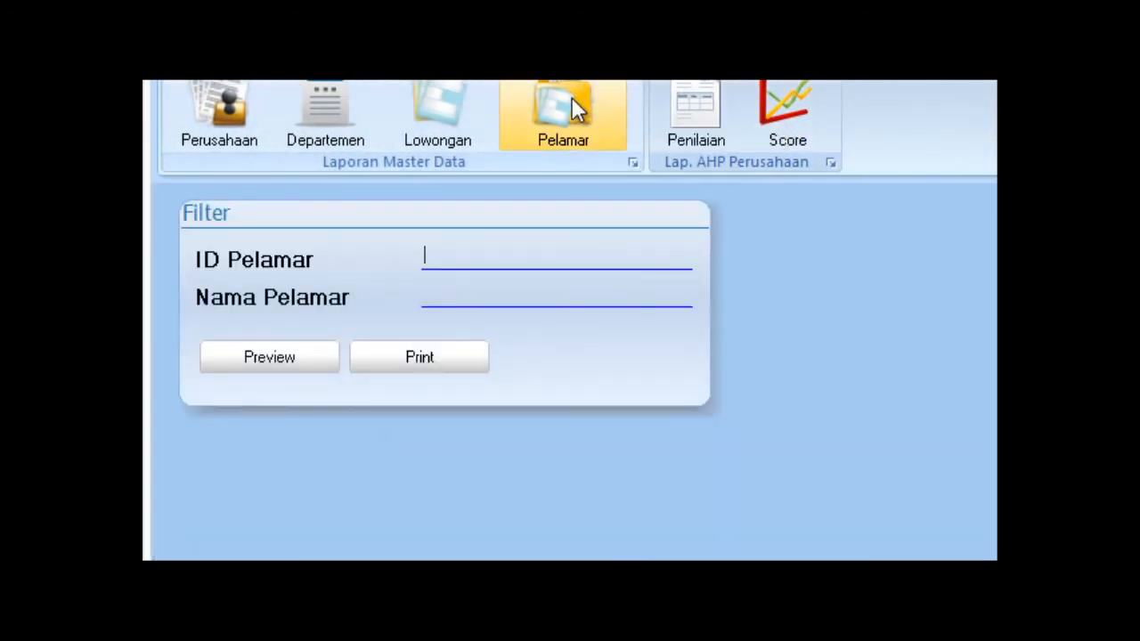
{"action": "left_click", "coordinate": [308, 355]}
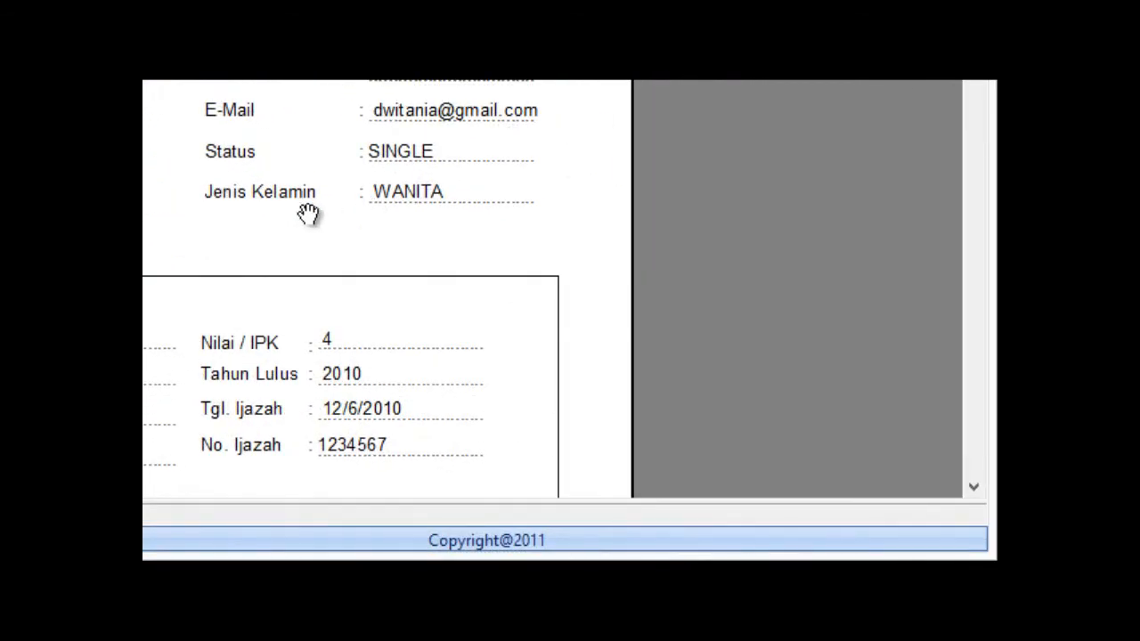
{"action": "left_click", "coordinate": [974, 488]}
{"action": "left_click_drag", "start_coordinate": [974, 487], "coordinate": [974, 487]}
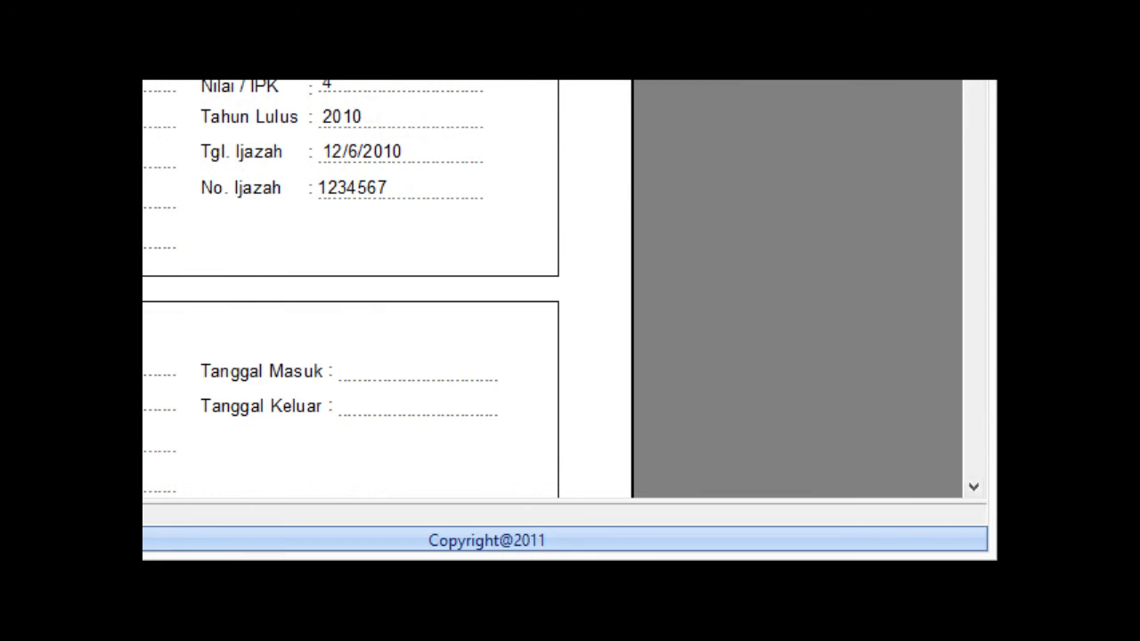
{"action": "key", "text": "ctrl+F4"}
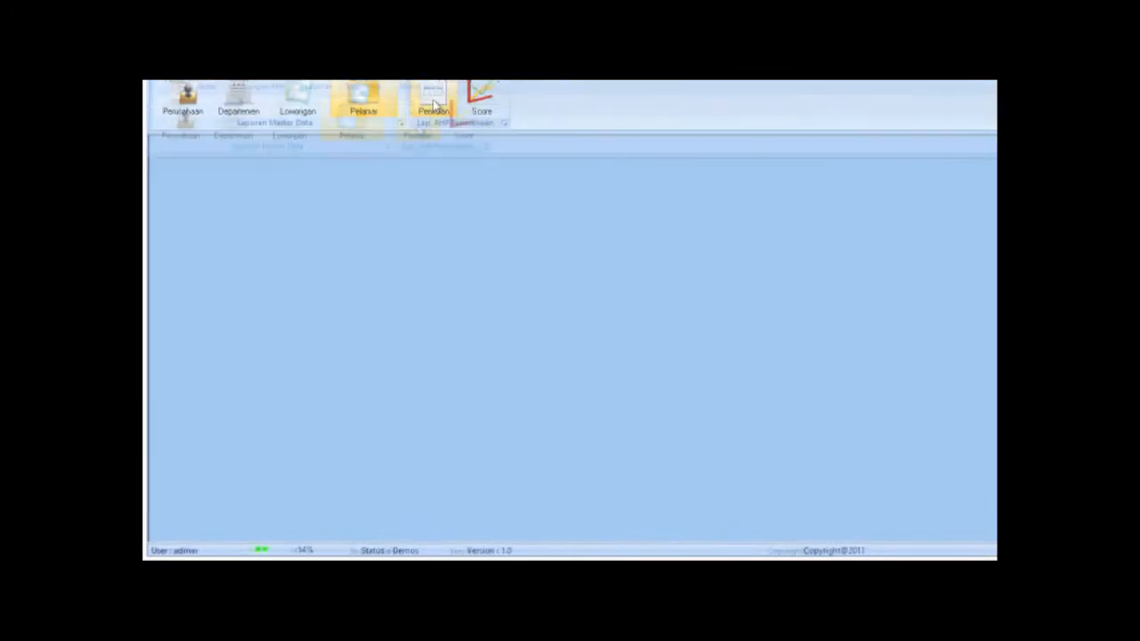
Preview the ten-applicant DAFTAR NILAI assessment report, then close the preview and filter form.
{"action": "left_click", "coordinate": [401, 150]}
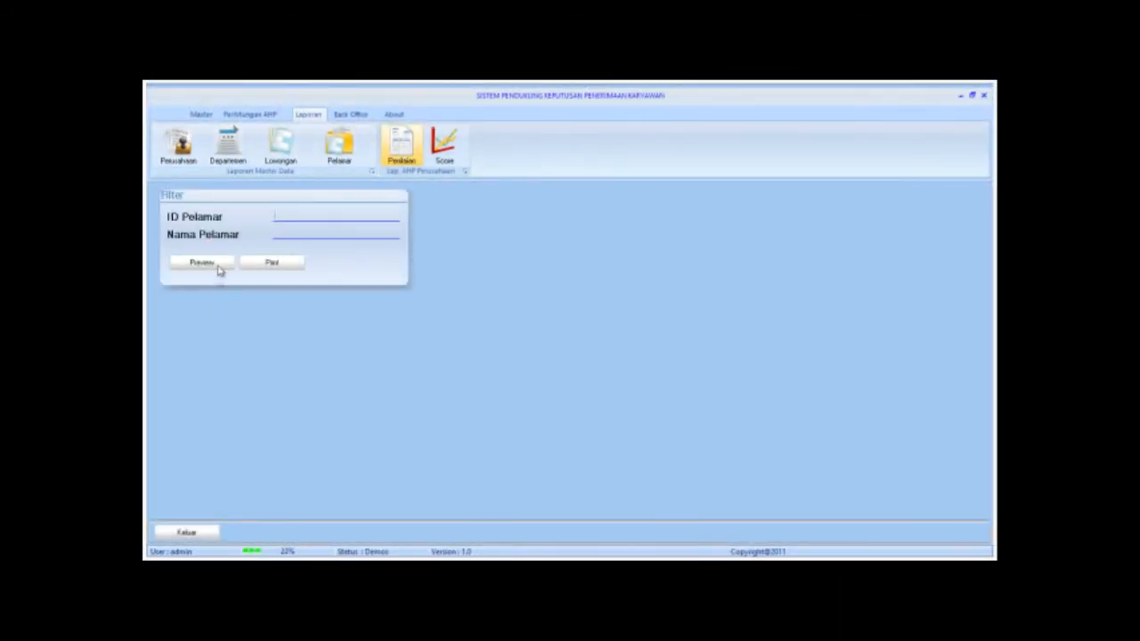
{"action": "left_click", "coordinate": [207, 263]}
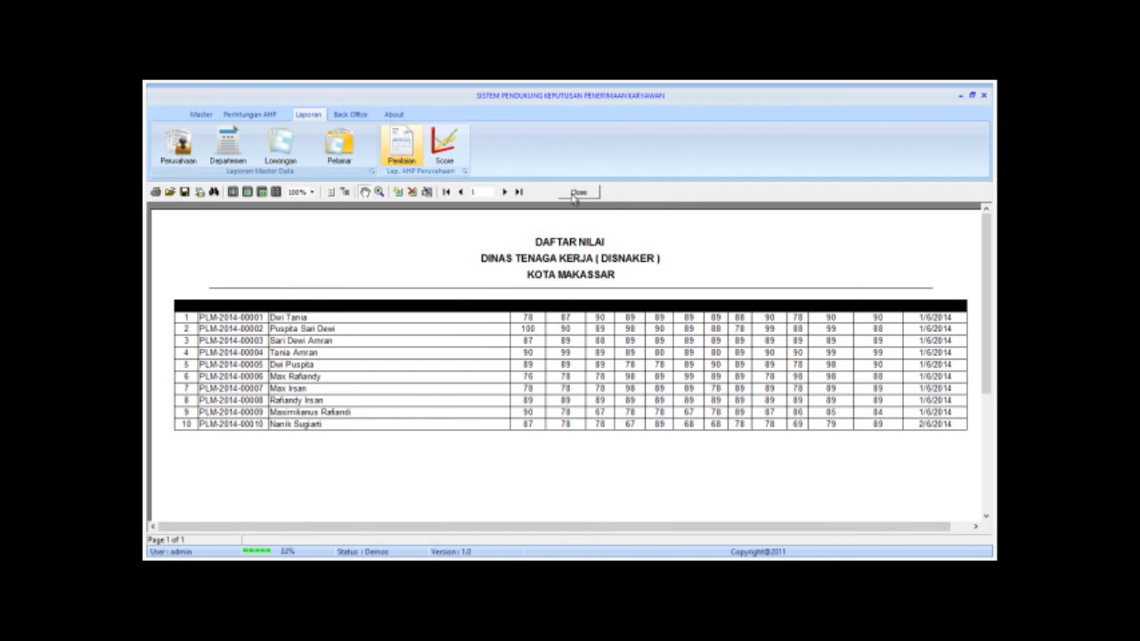
{"action": "left_click", "coordinate": [578, 192]}
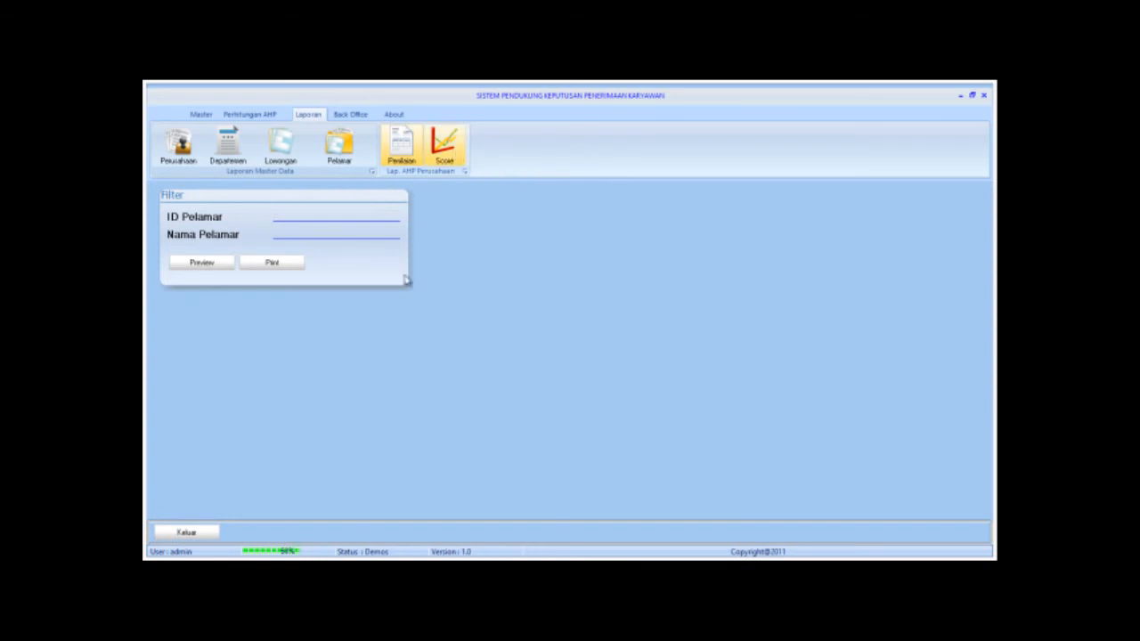
{"action": "left_click", "coordinate": [186, 533]}
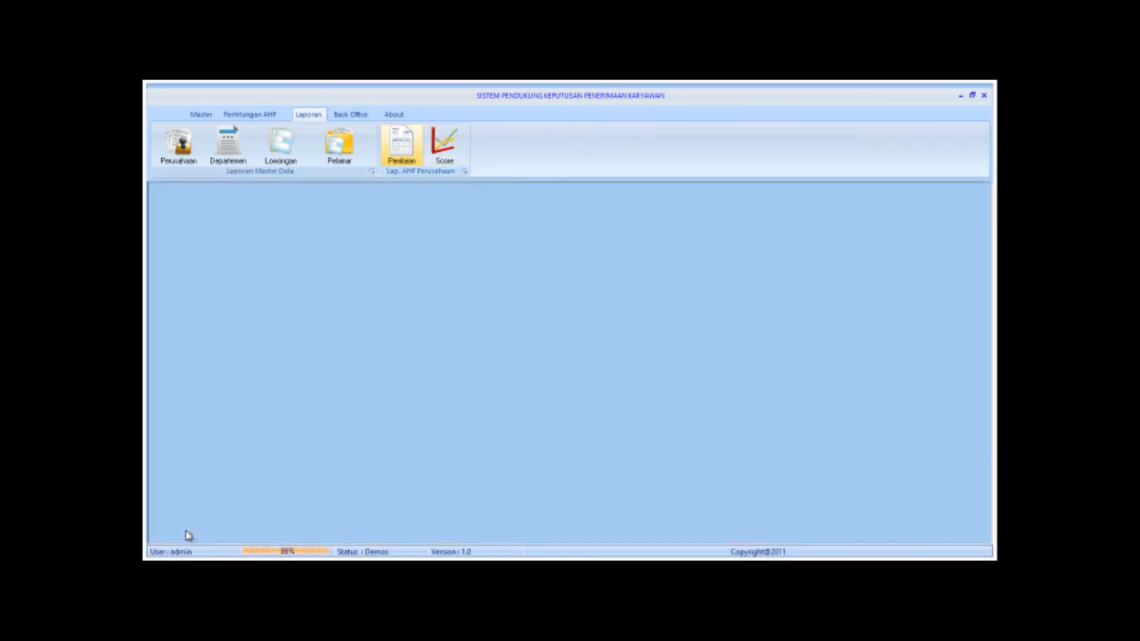
Try previewing the score report, dismiss its no-data message, and close the form.
{"action": "left_click", "coordinate": [443, 133]}
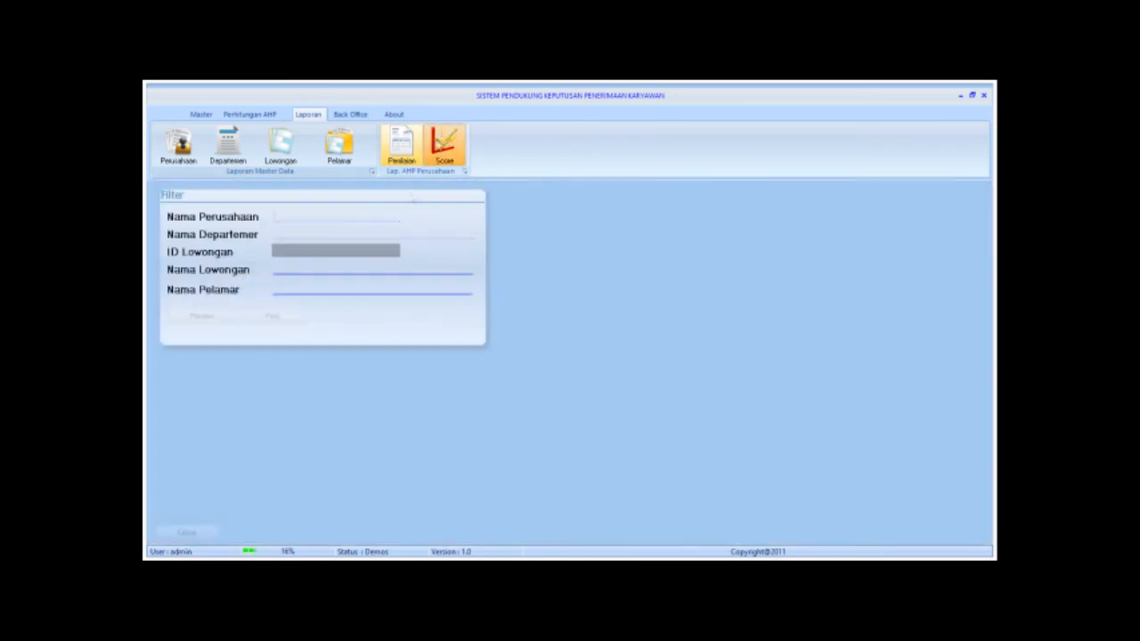
{"action": "left_click", "coordinate": [213, 316]}
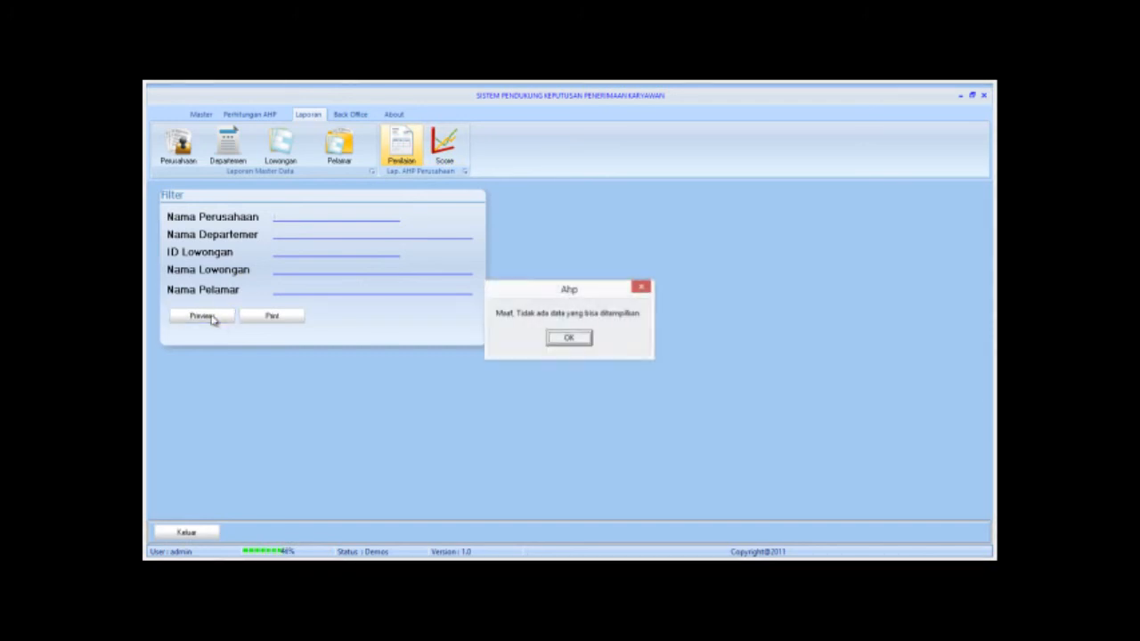
{"action": "left_click", "coordinate": [572, 338]}
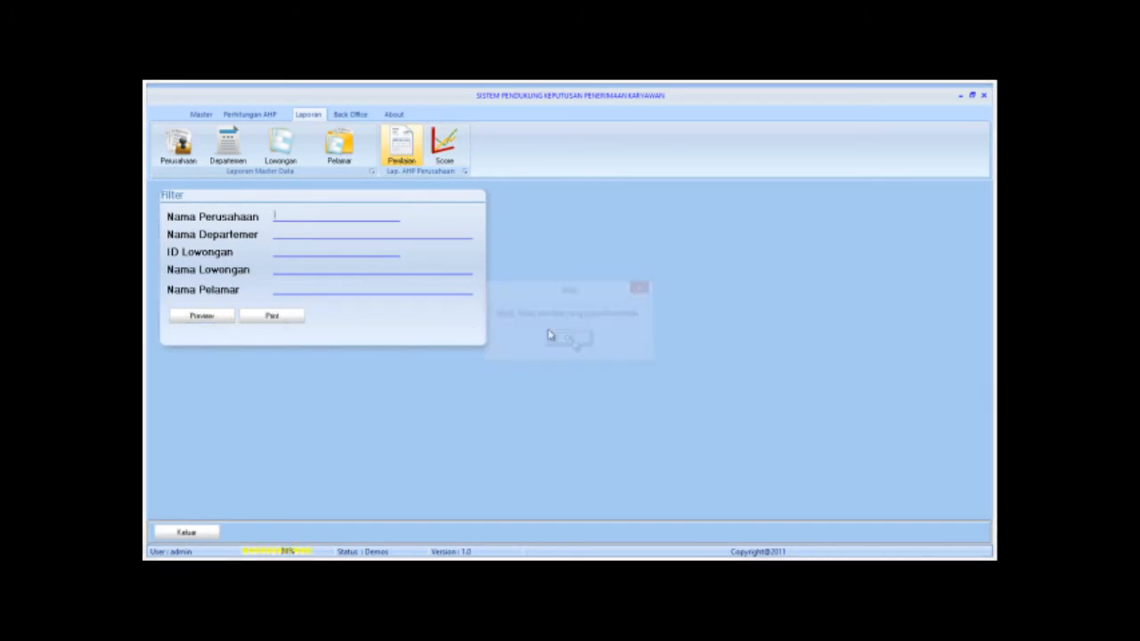
{"action": "left_click", "coordinate": [185, 532]}
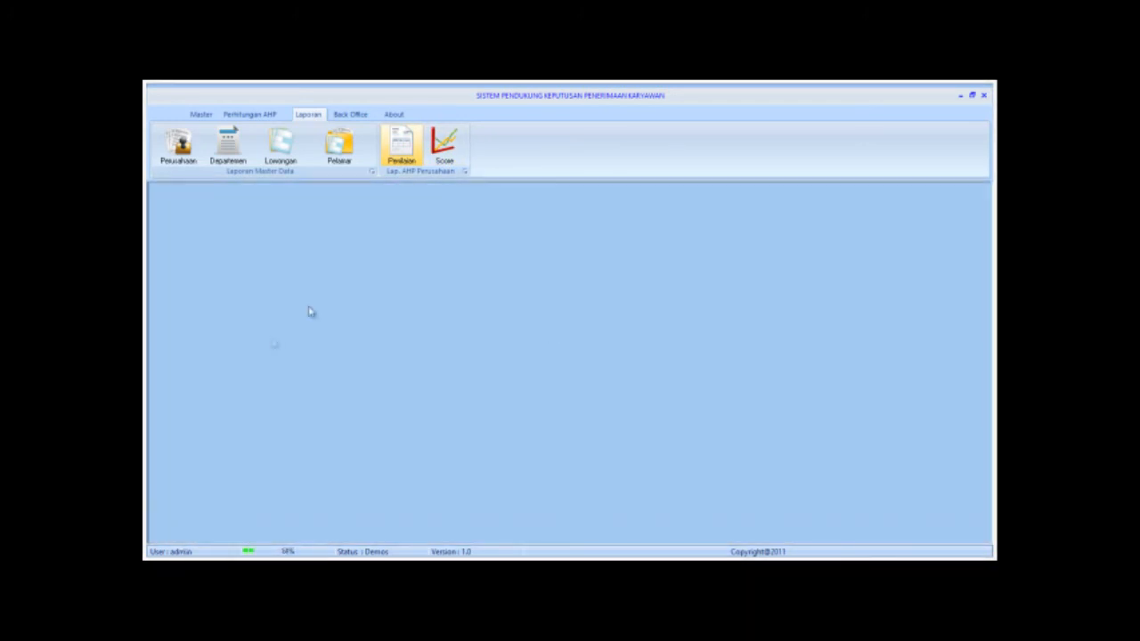
Preview the DAFTAR NILAI report again, scrolling through it, then close all report forms.
{"action": "left_click", "coordinate": [389, 149]}
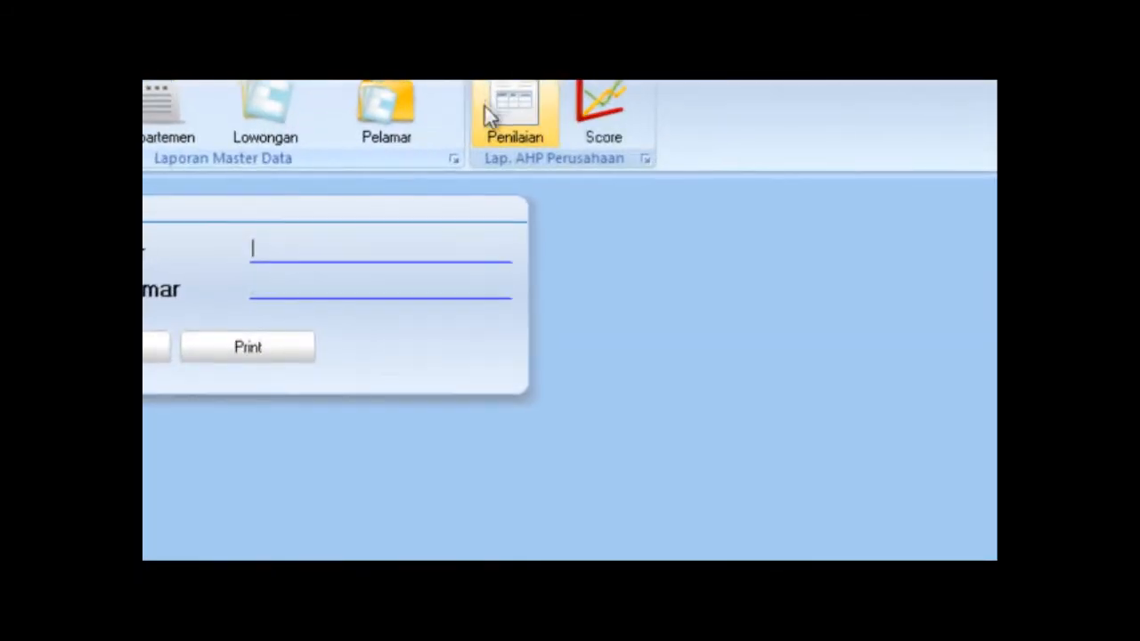
{"action": "left_click", "coordinate": [147, 356]}
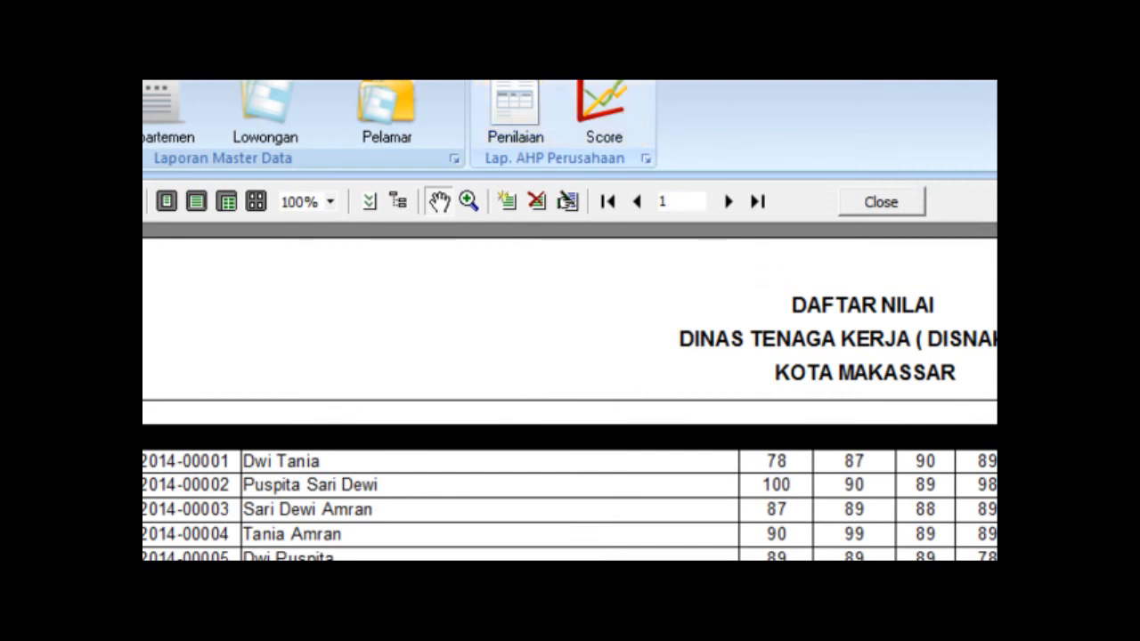
{"action": "scroll", "coordinate": [570, 111], "scroll_direction": "down", "scroll_amount": 1}
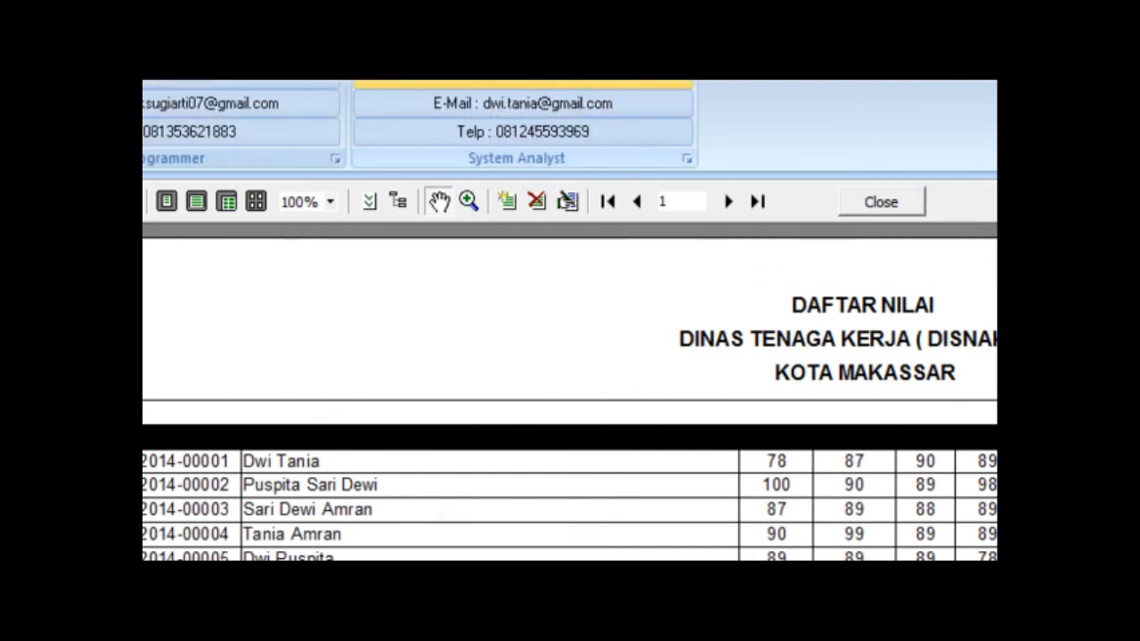
{"action": "left_click", "coordinate": [917, 203]}
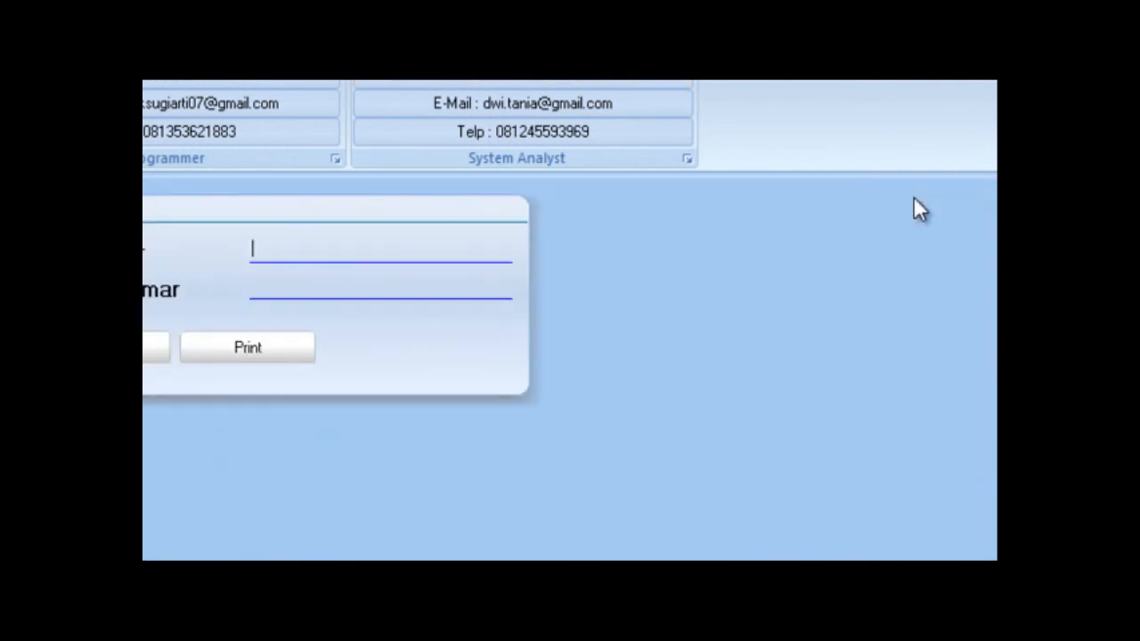
{"action": "left_click", "coordinate": [147, 347]}
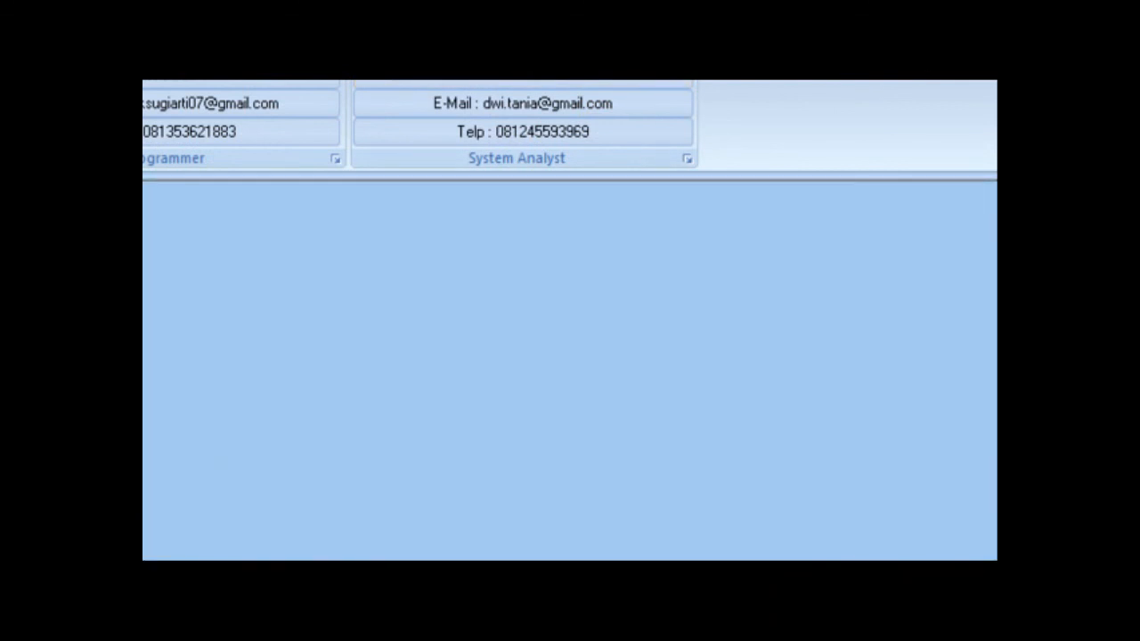